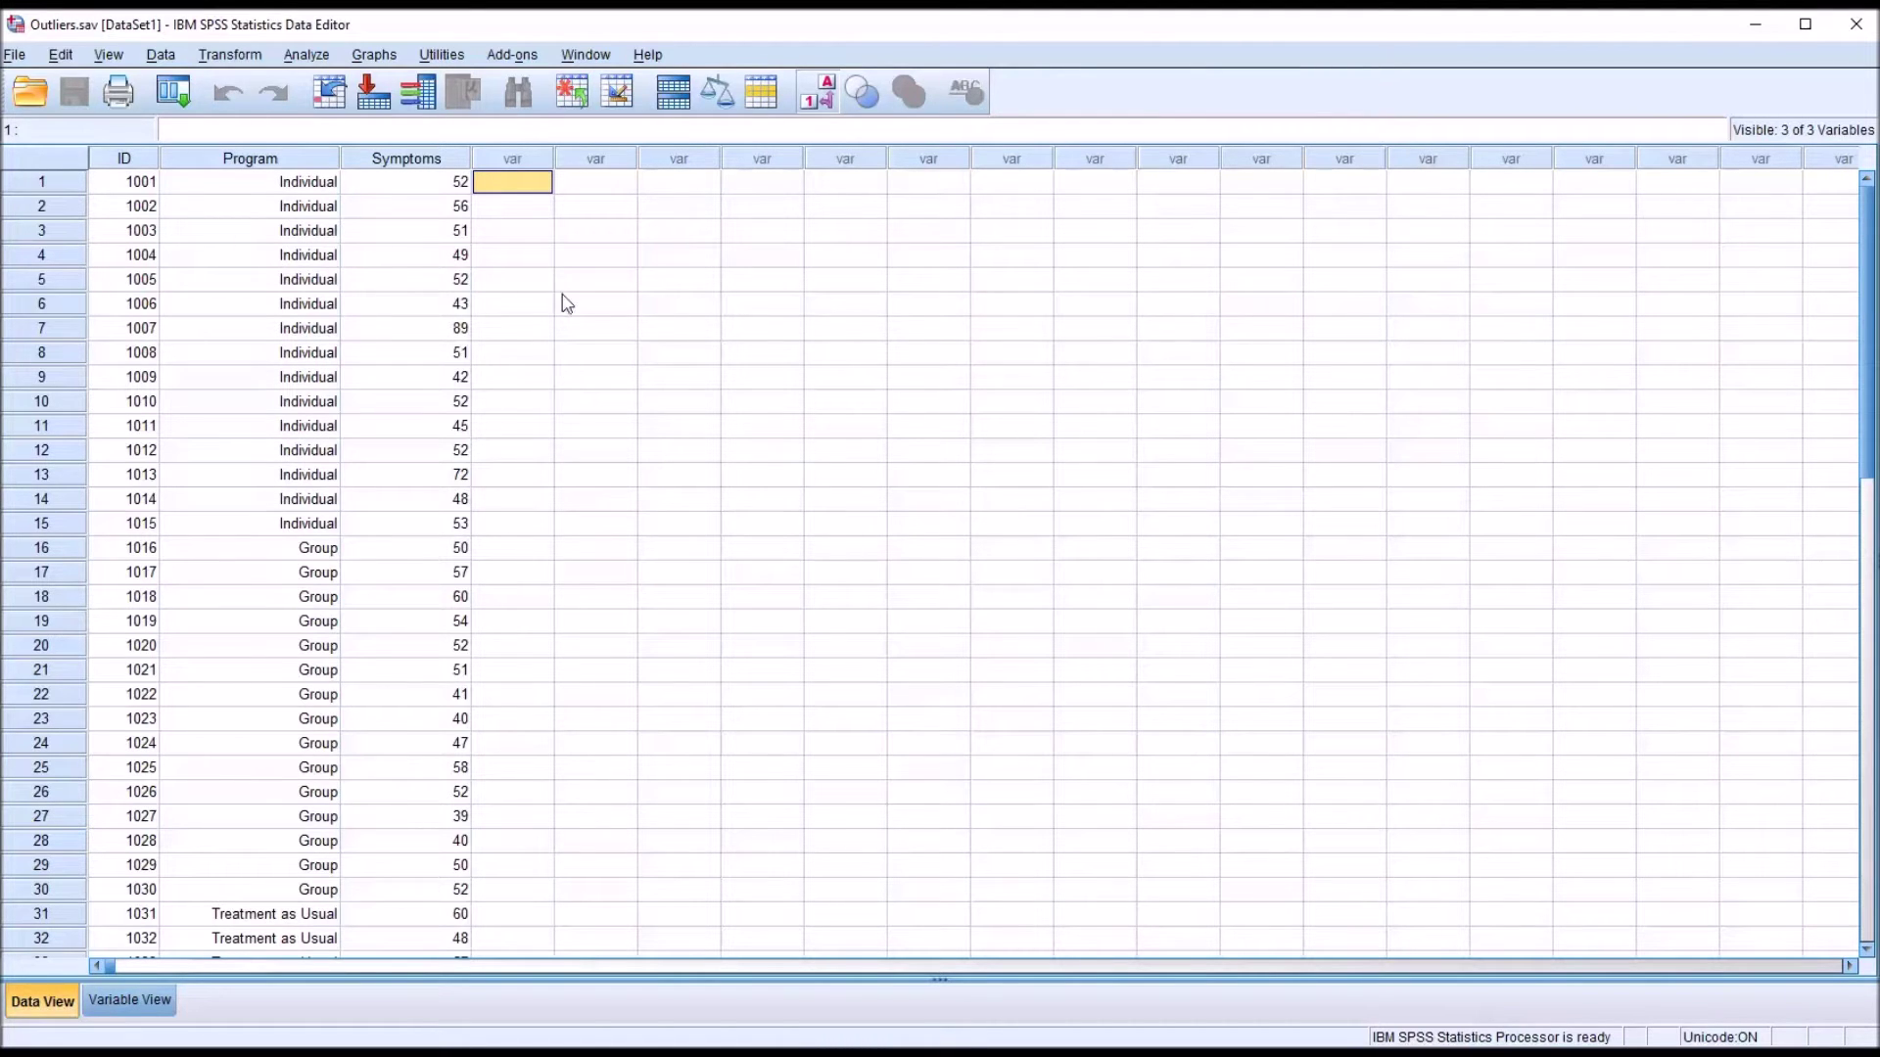
Select and deselect the Symptoms and Program columns in the Data Editor
left_click(400, 162)
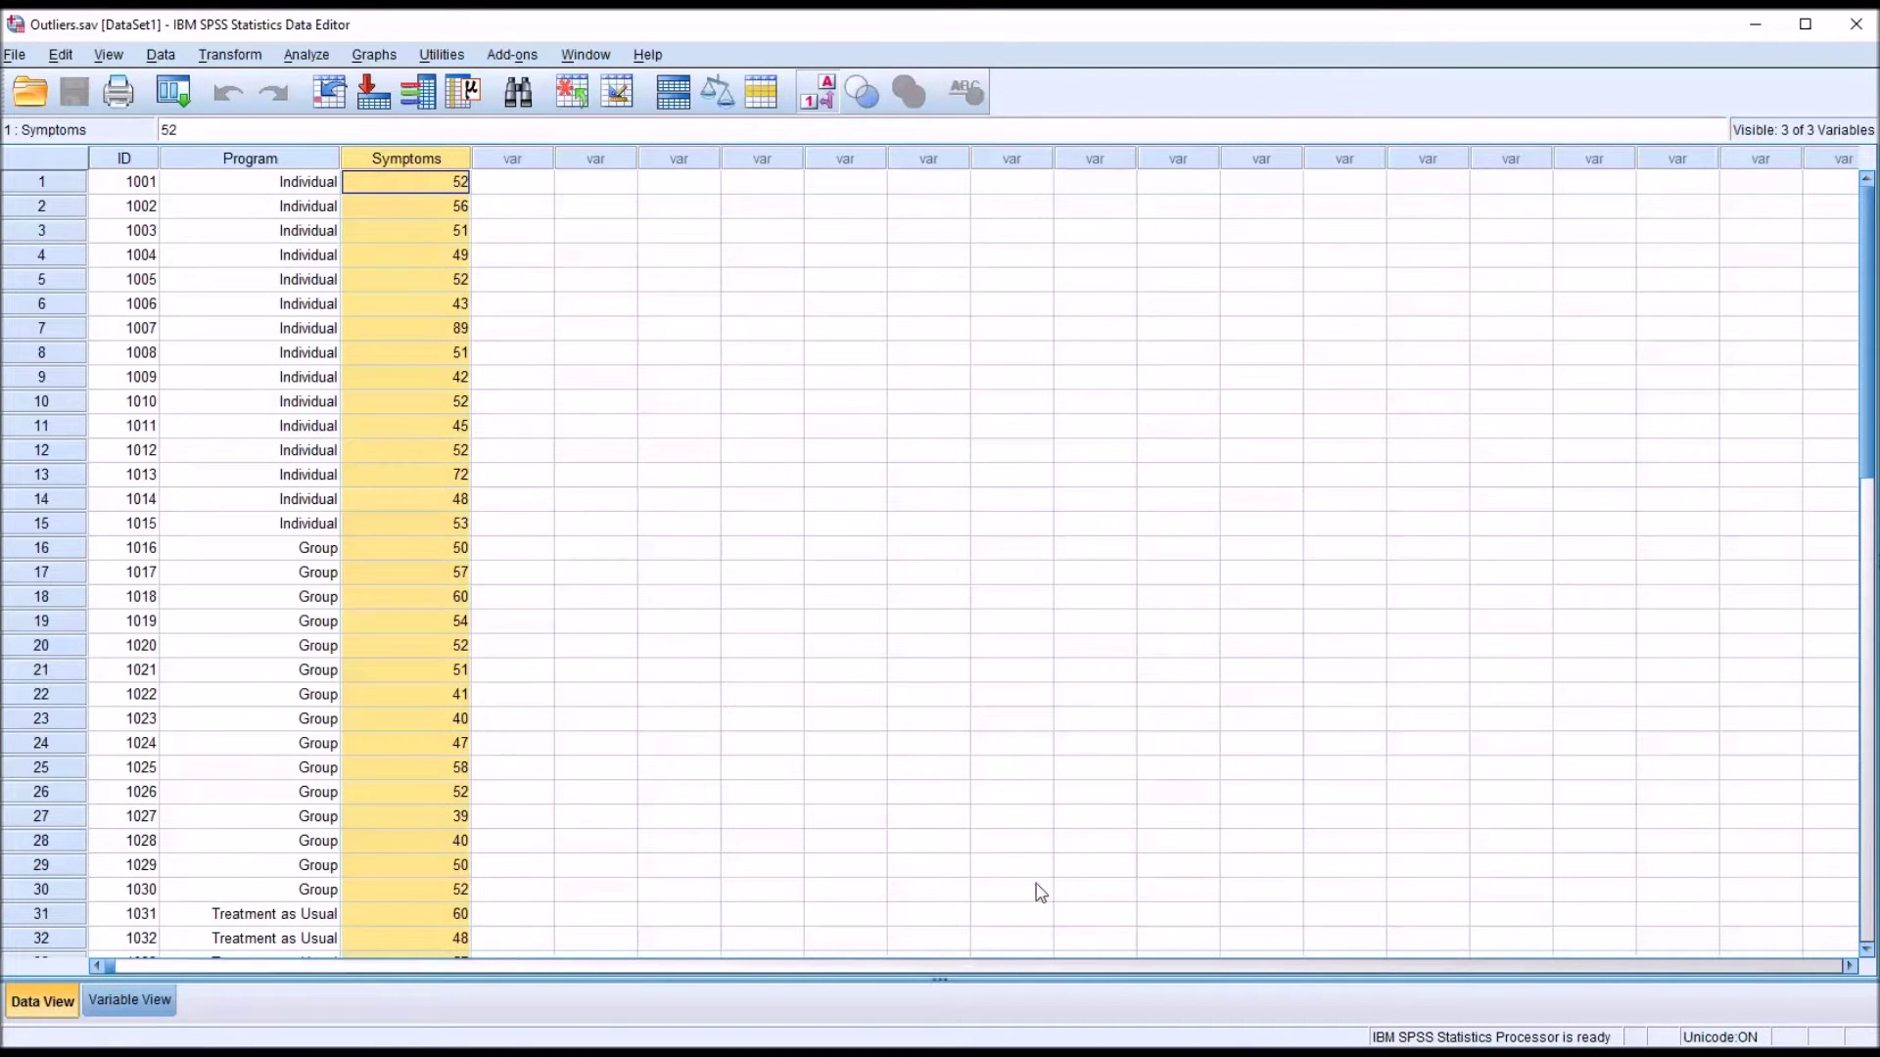
left_click(509, 186)
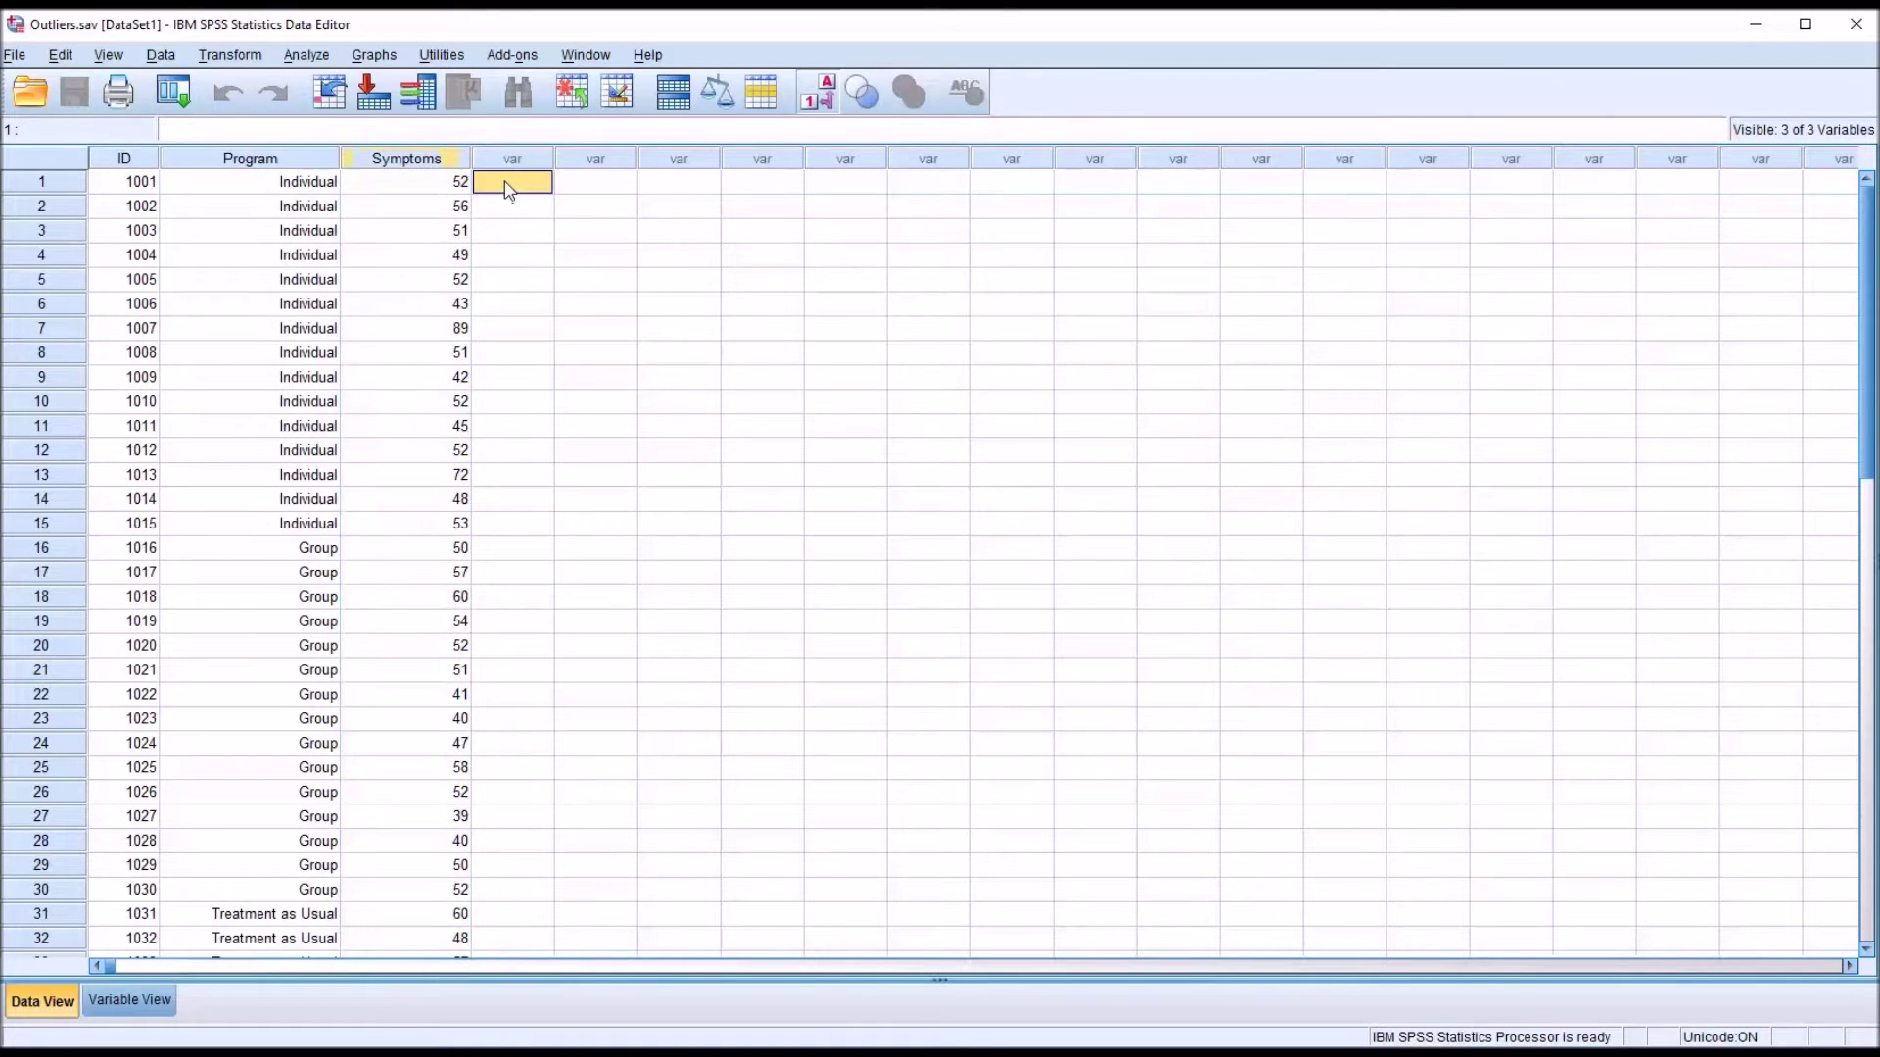
left_click(244, 161)
left_click(393, 162)
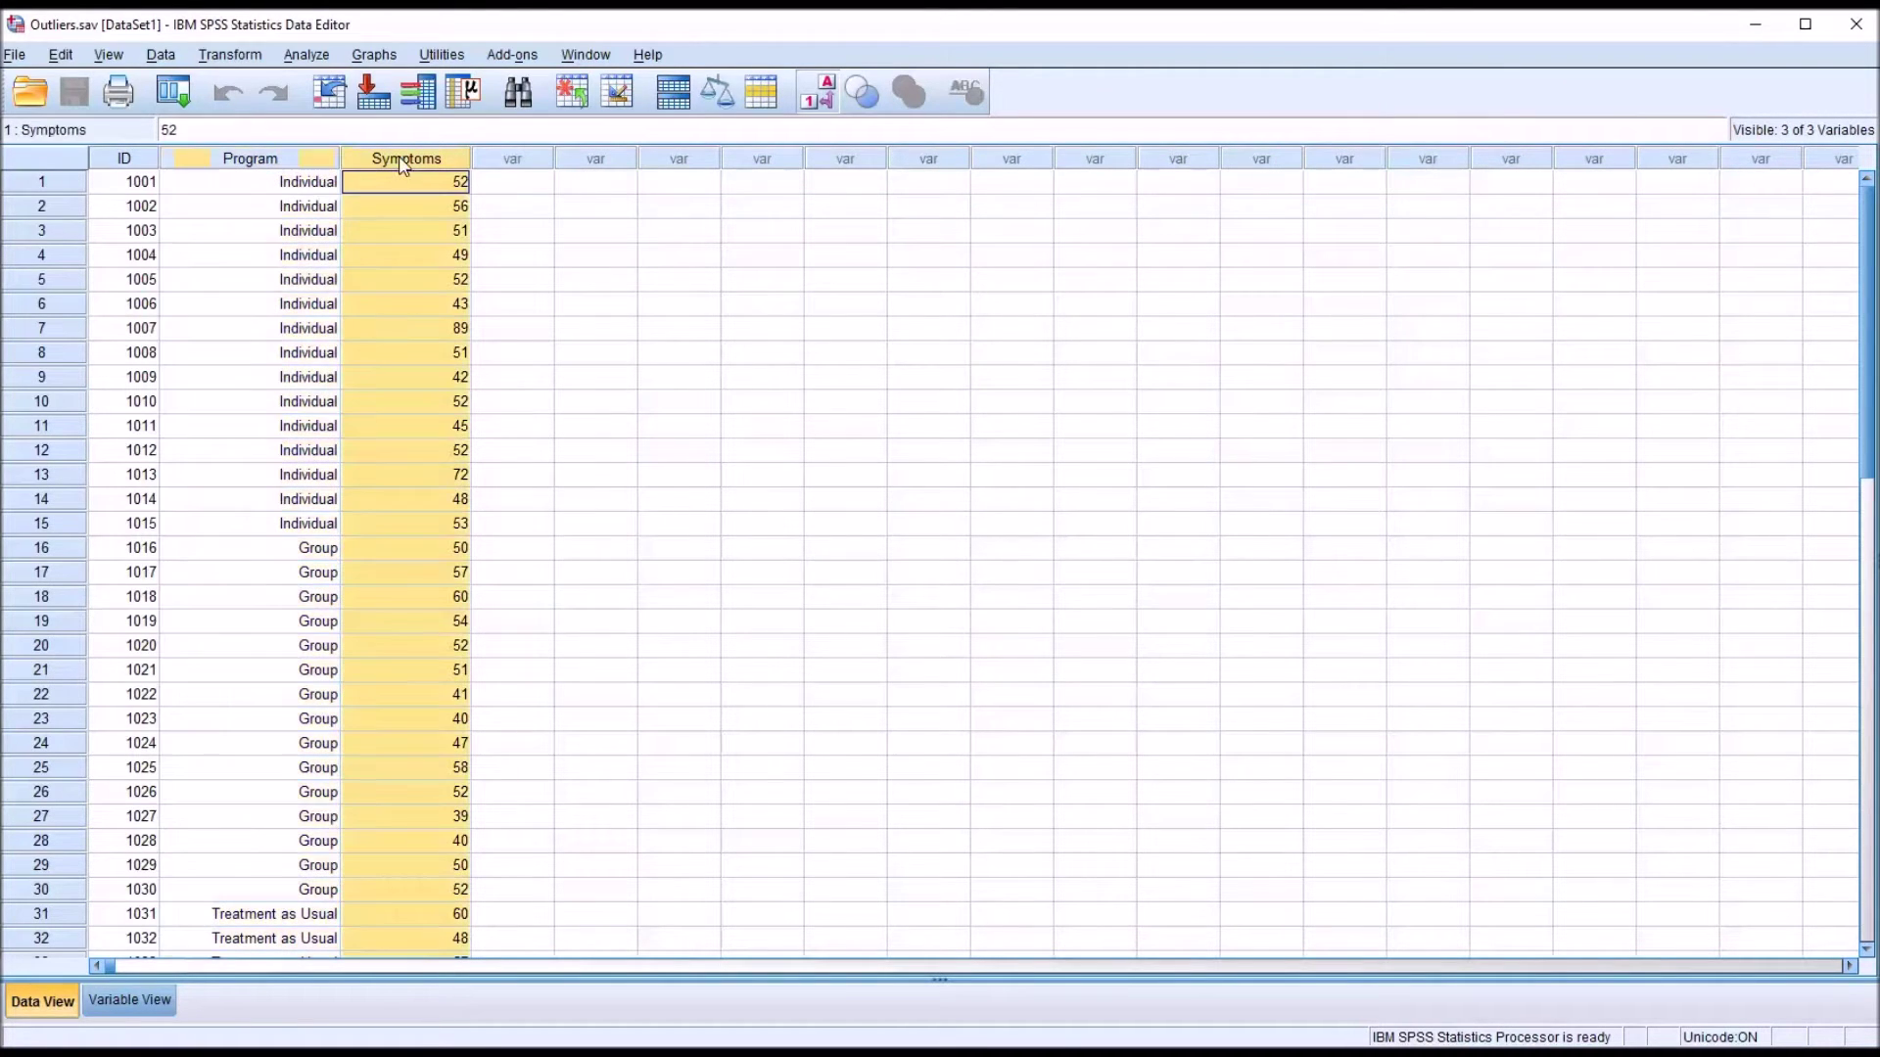
left_click(282, 160)
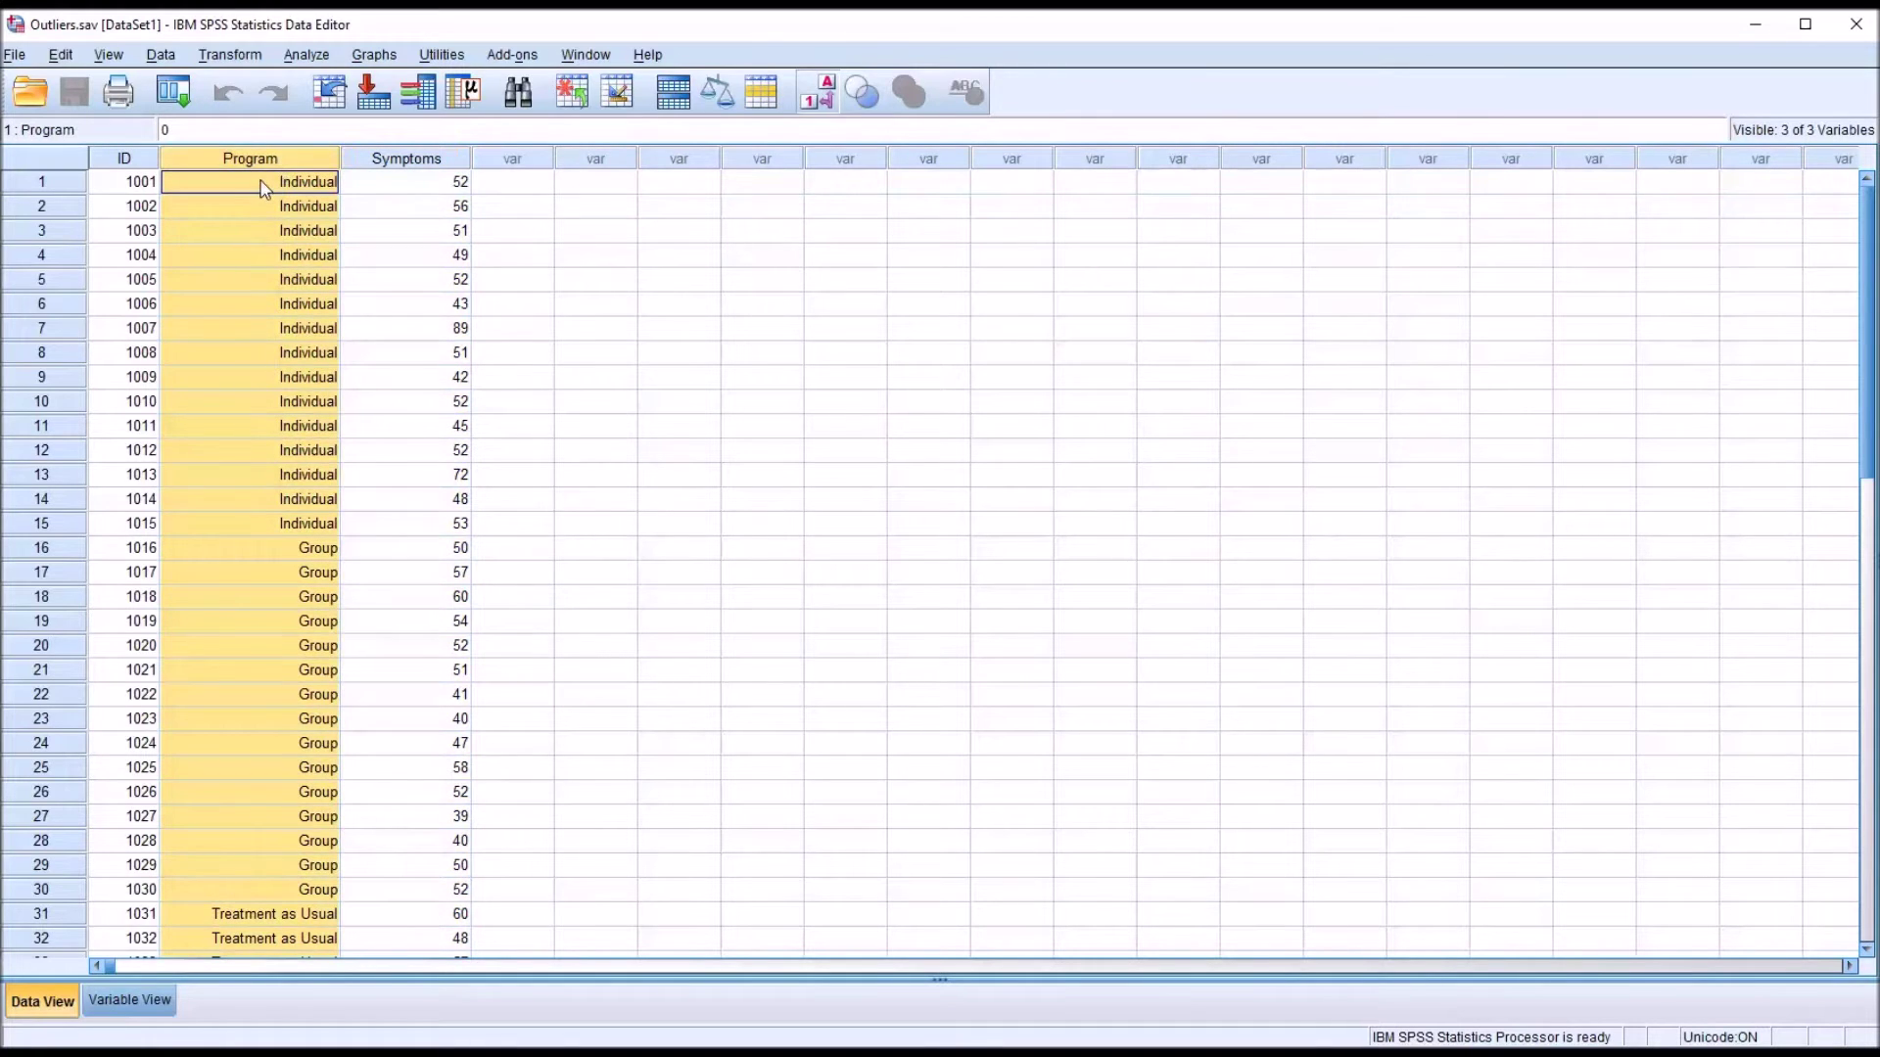
left_click(388, 163)
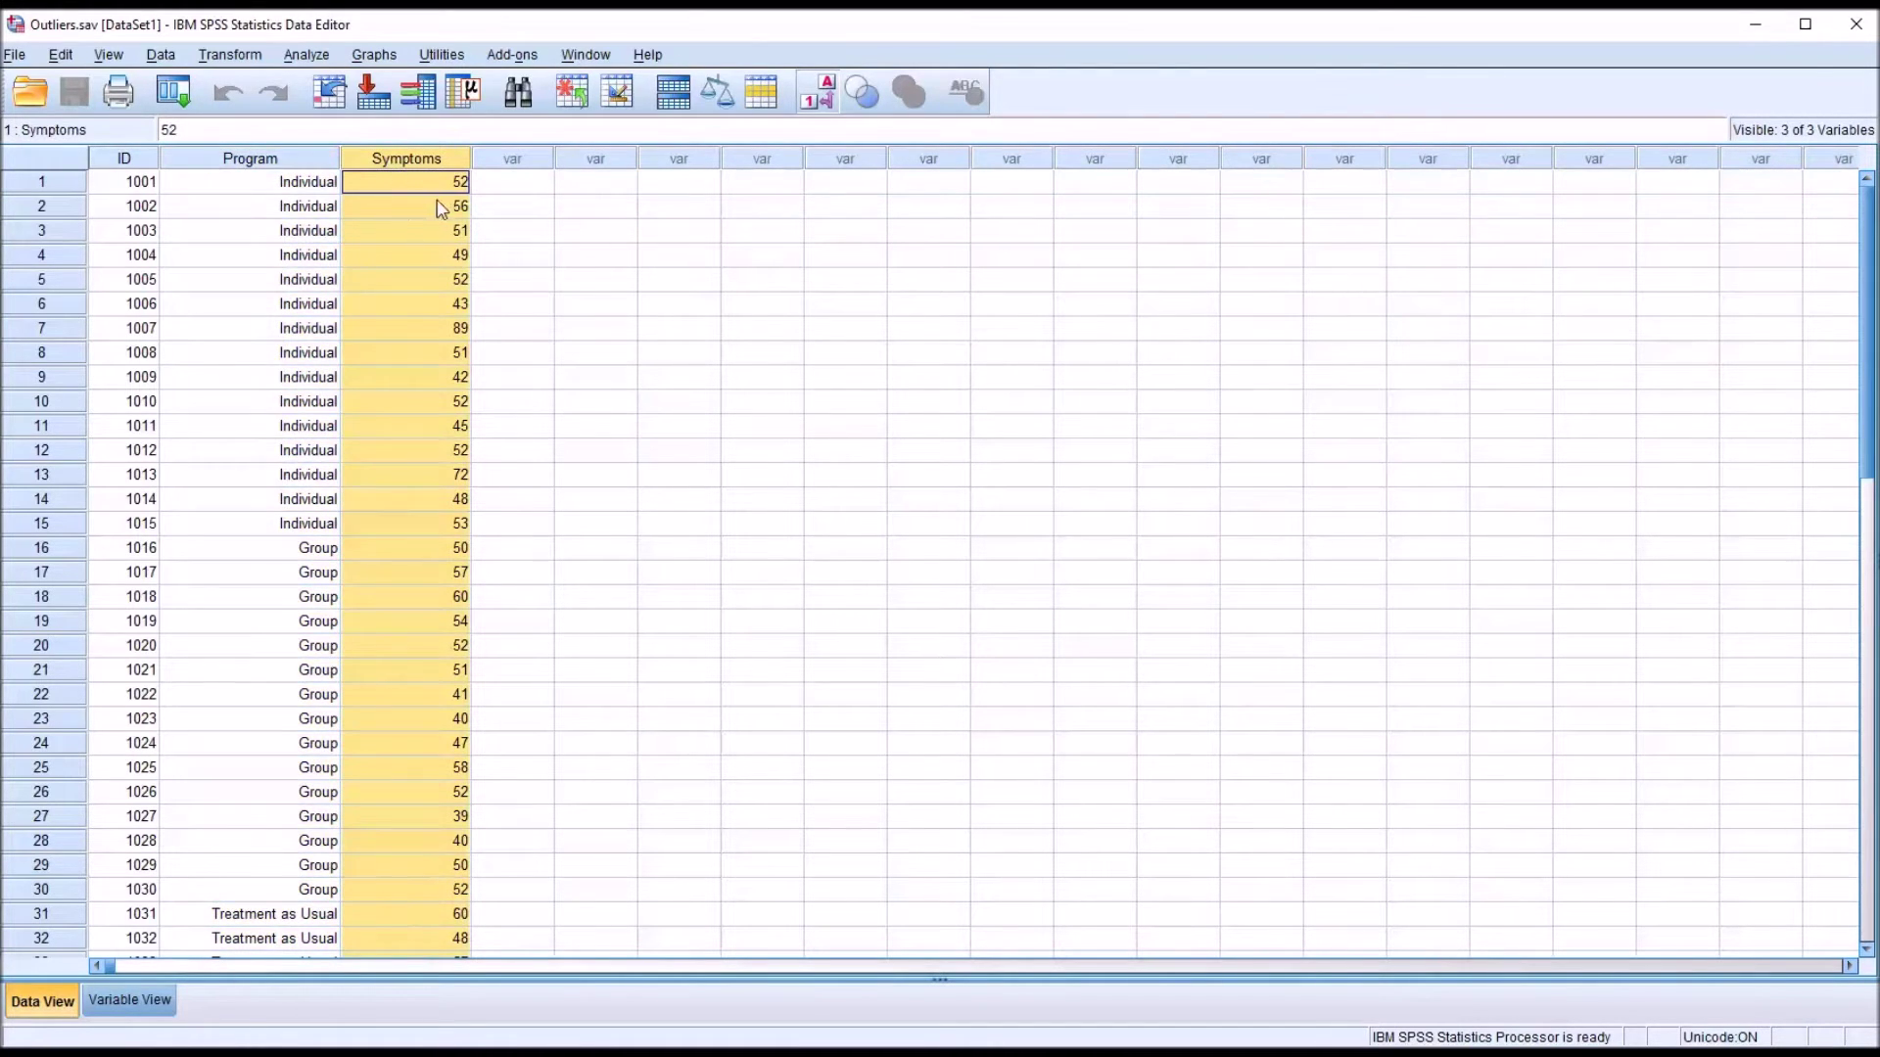
left_click(490, 186)
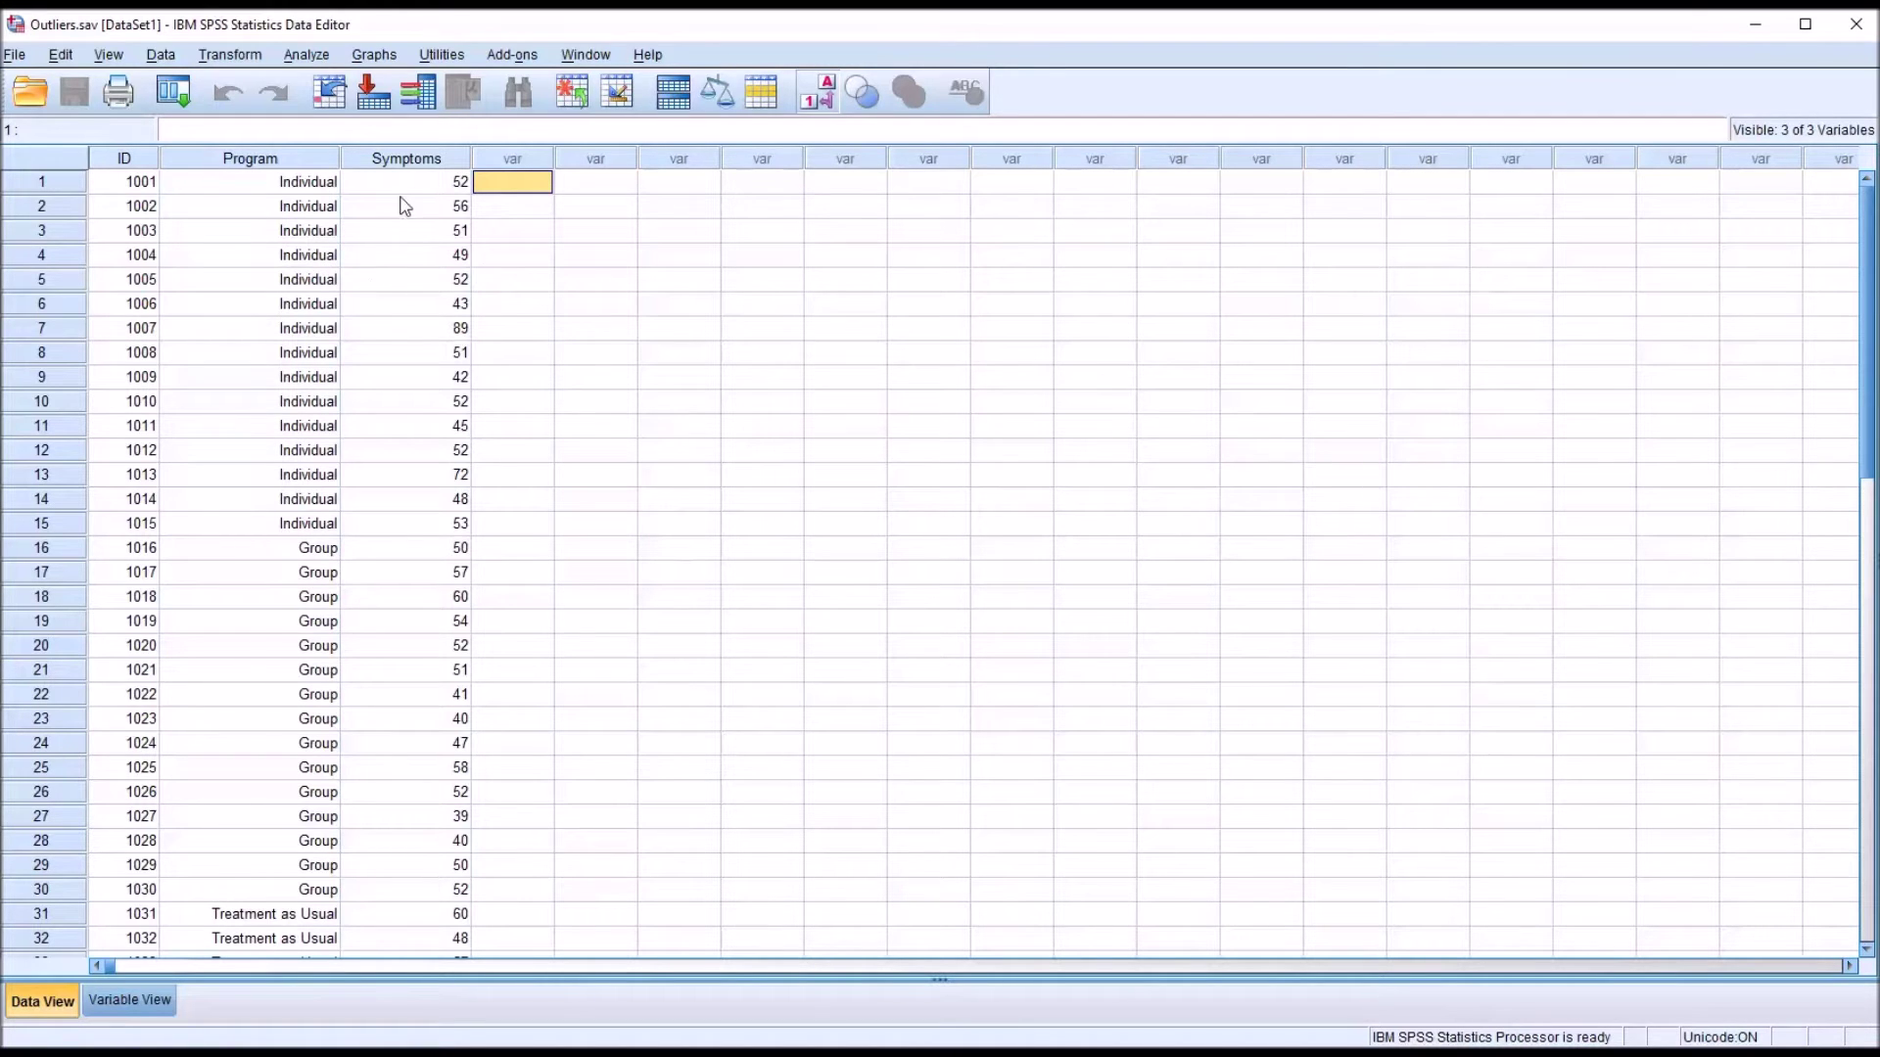
left_click(405, 163)
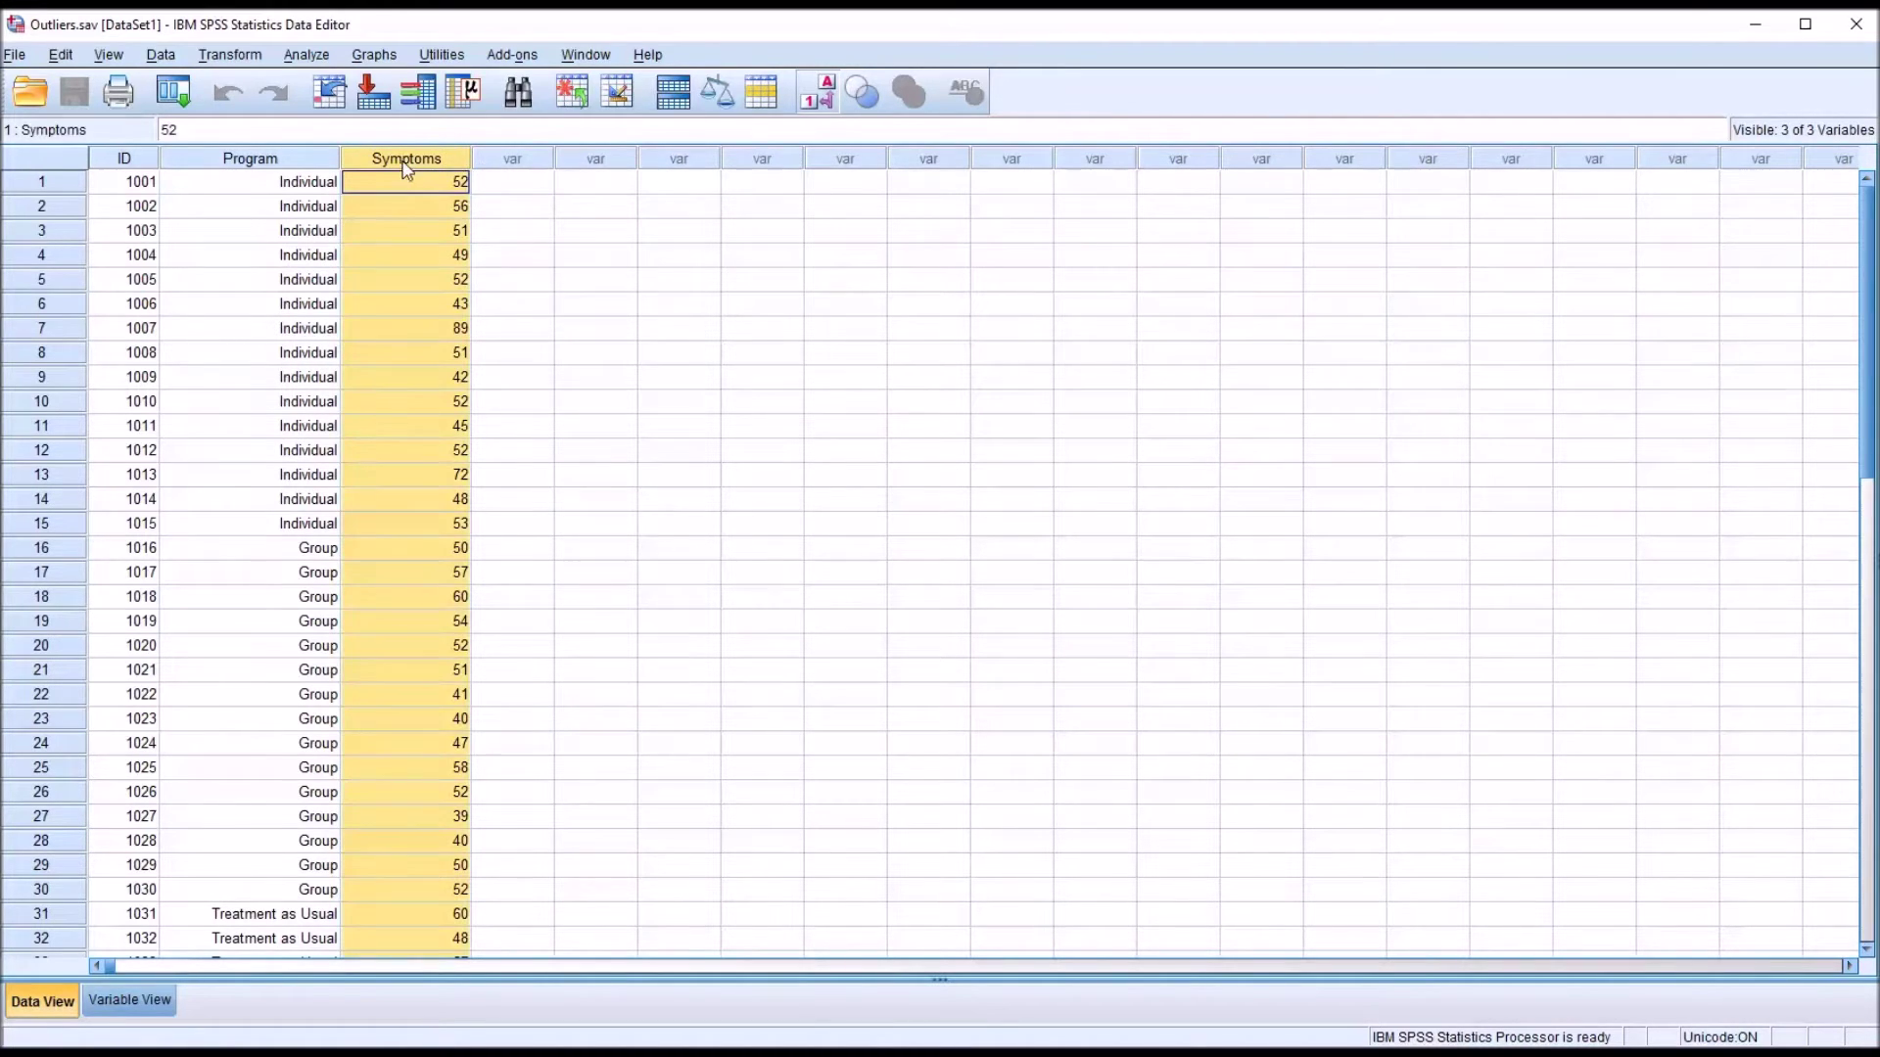
left_click(485, 184)
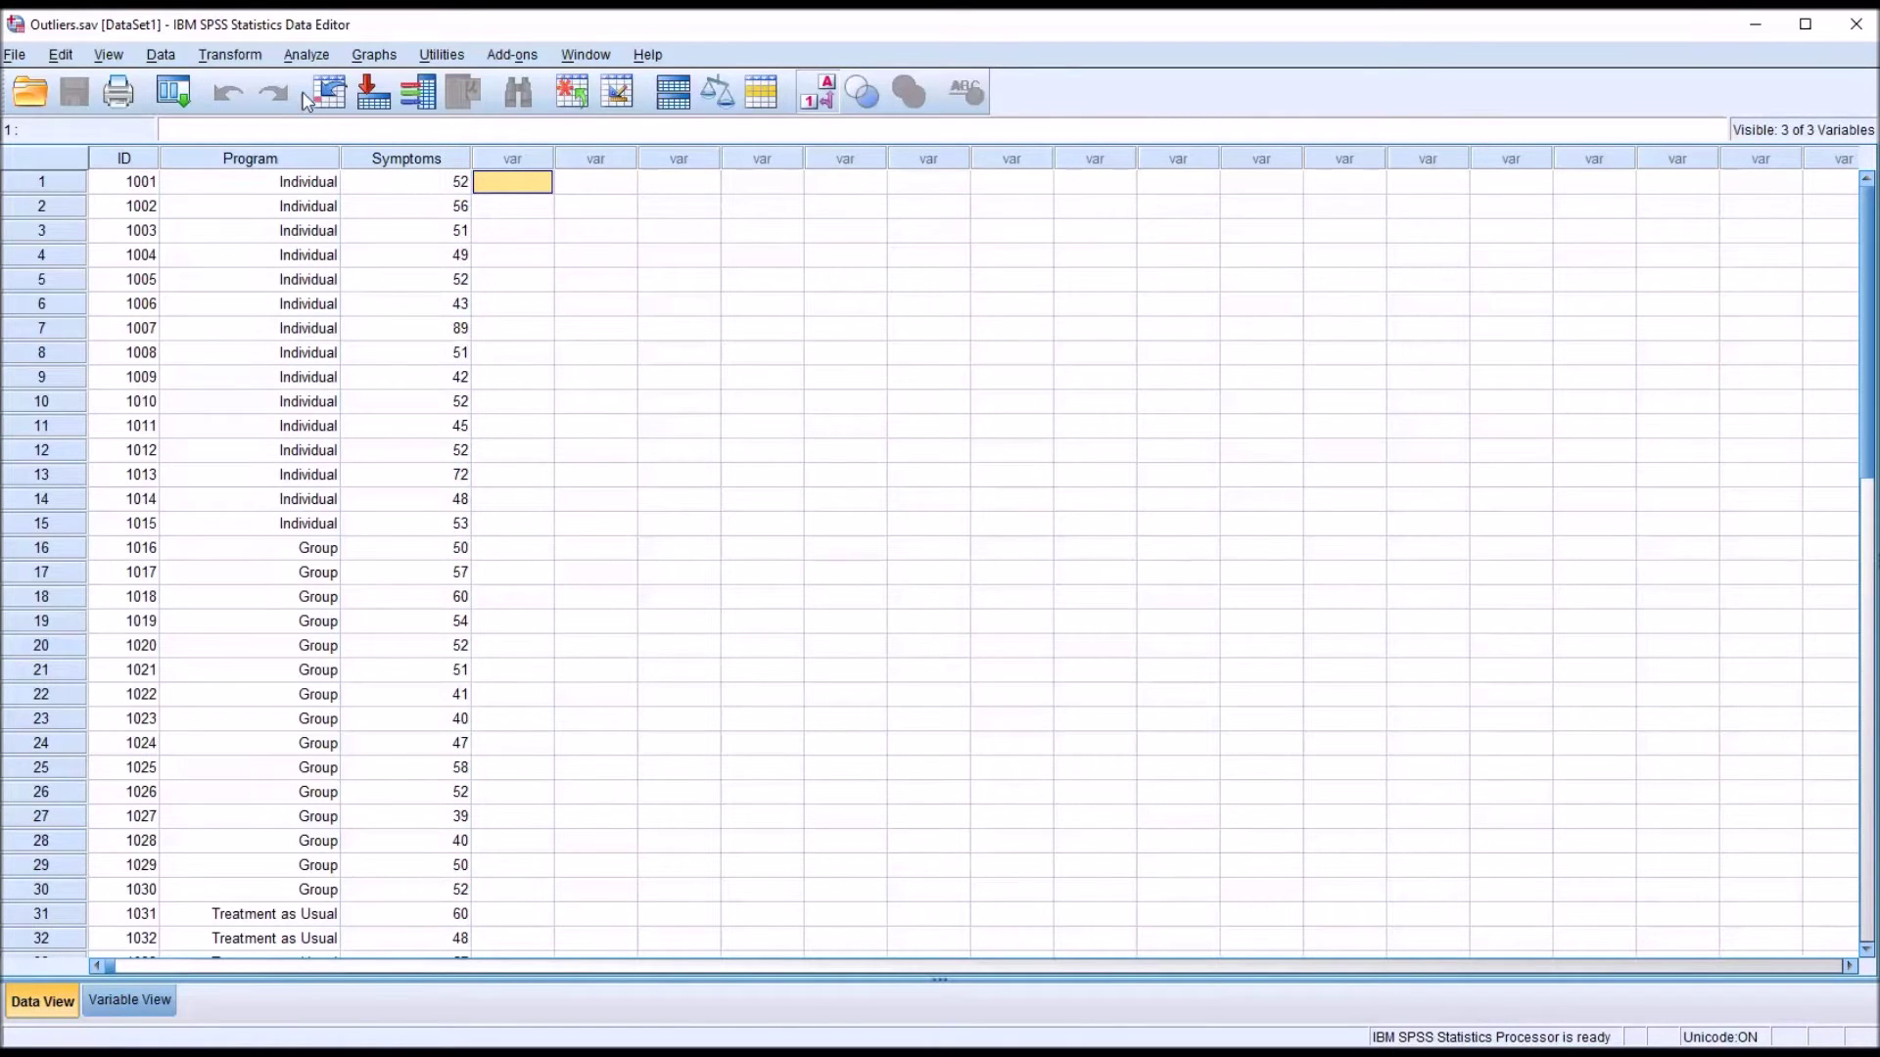
Start an Explore analysis with Symptoms as the dependent variable
left_click(306, 55)
mouse_move(353, 110)
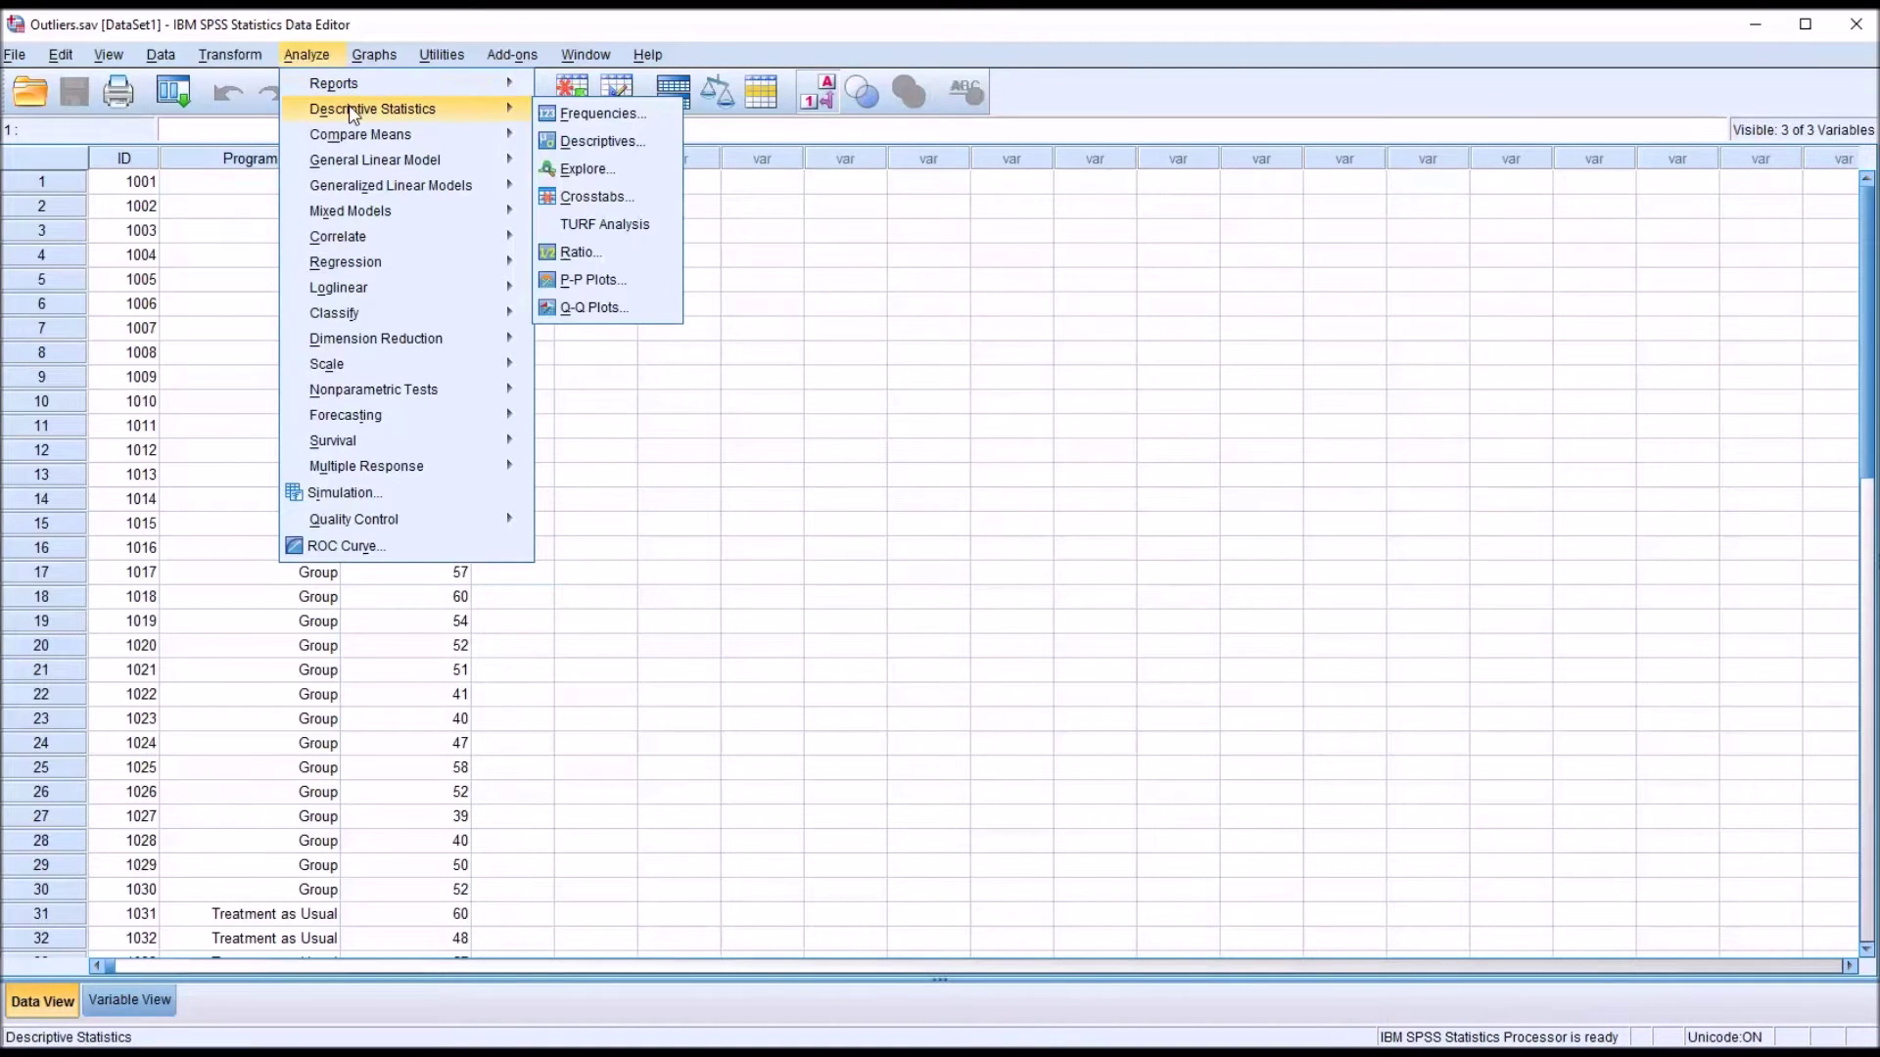
left_click(570, 170)
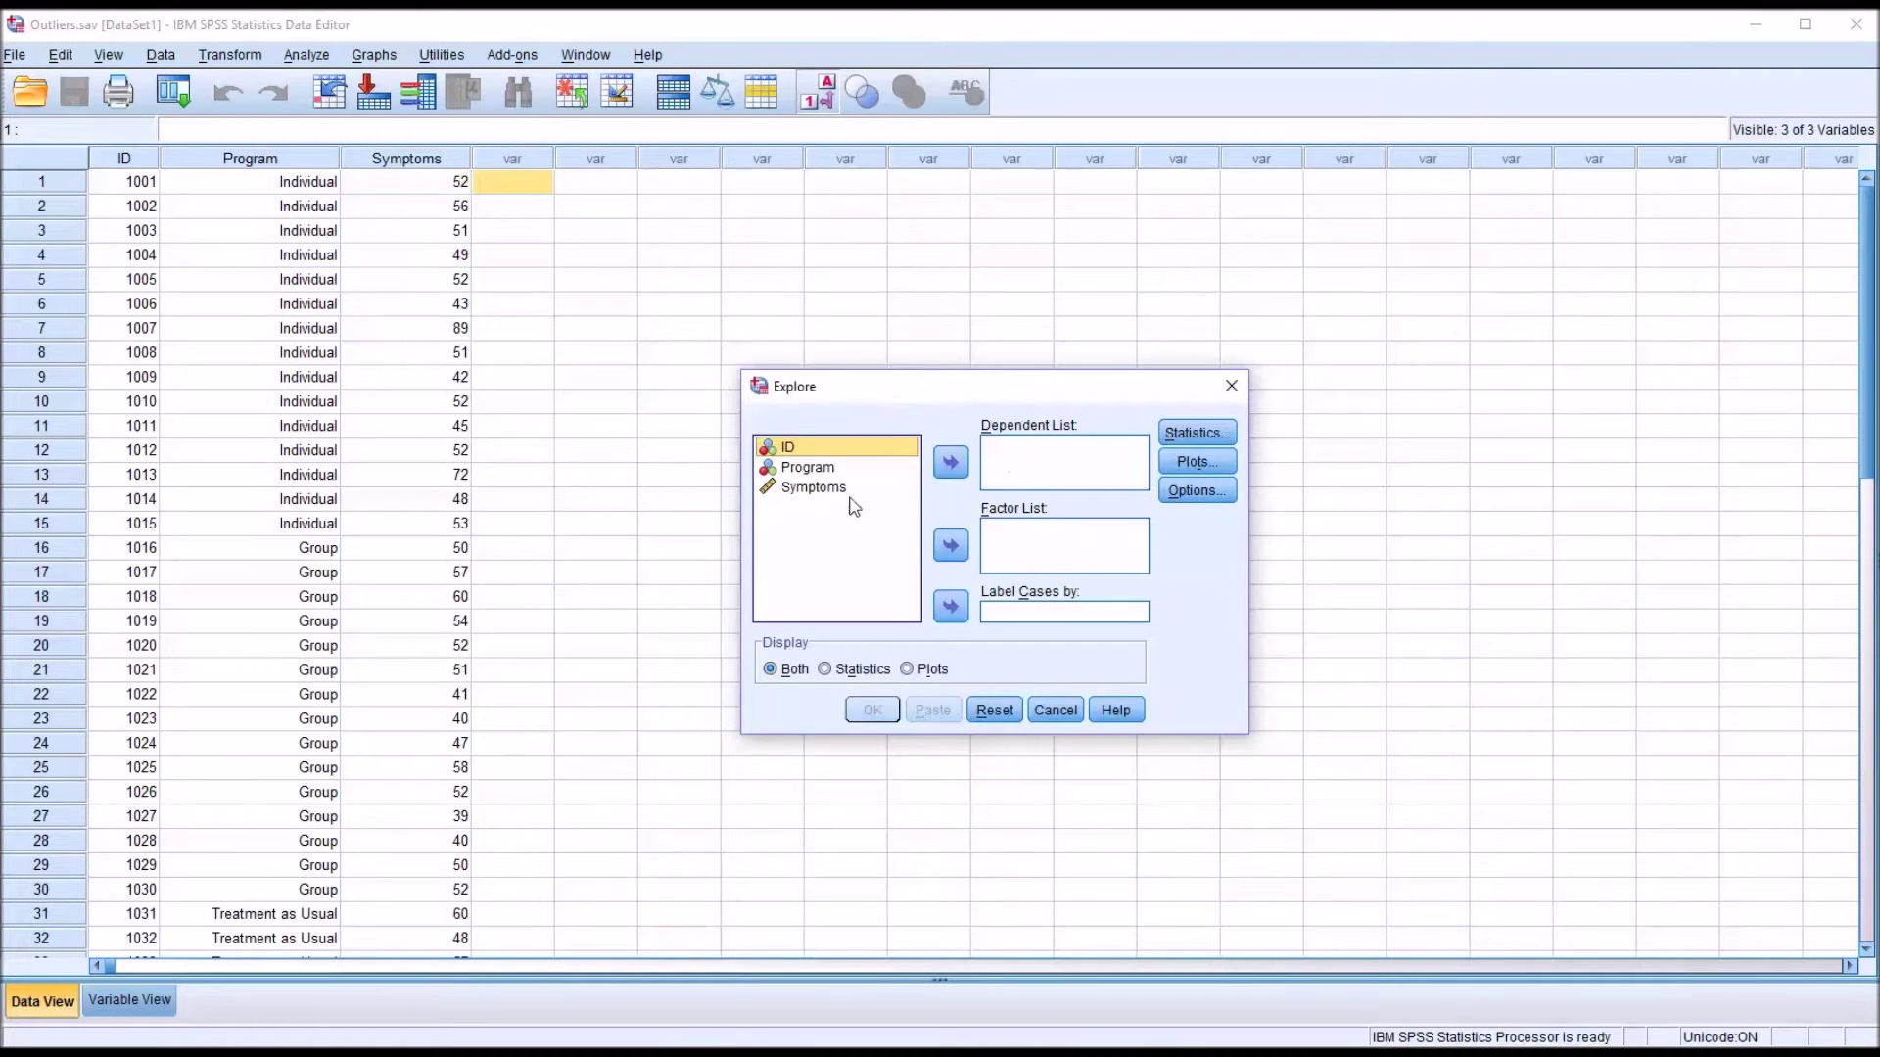
left_click_drag(812, 493, 1015, 470)
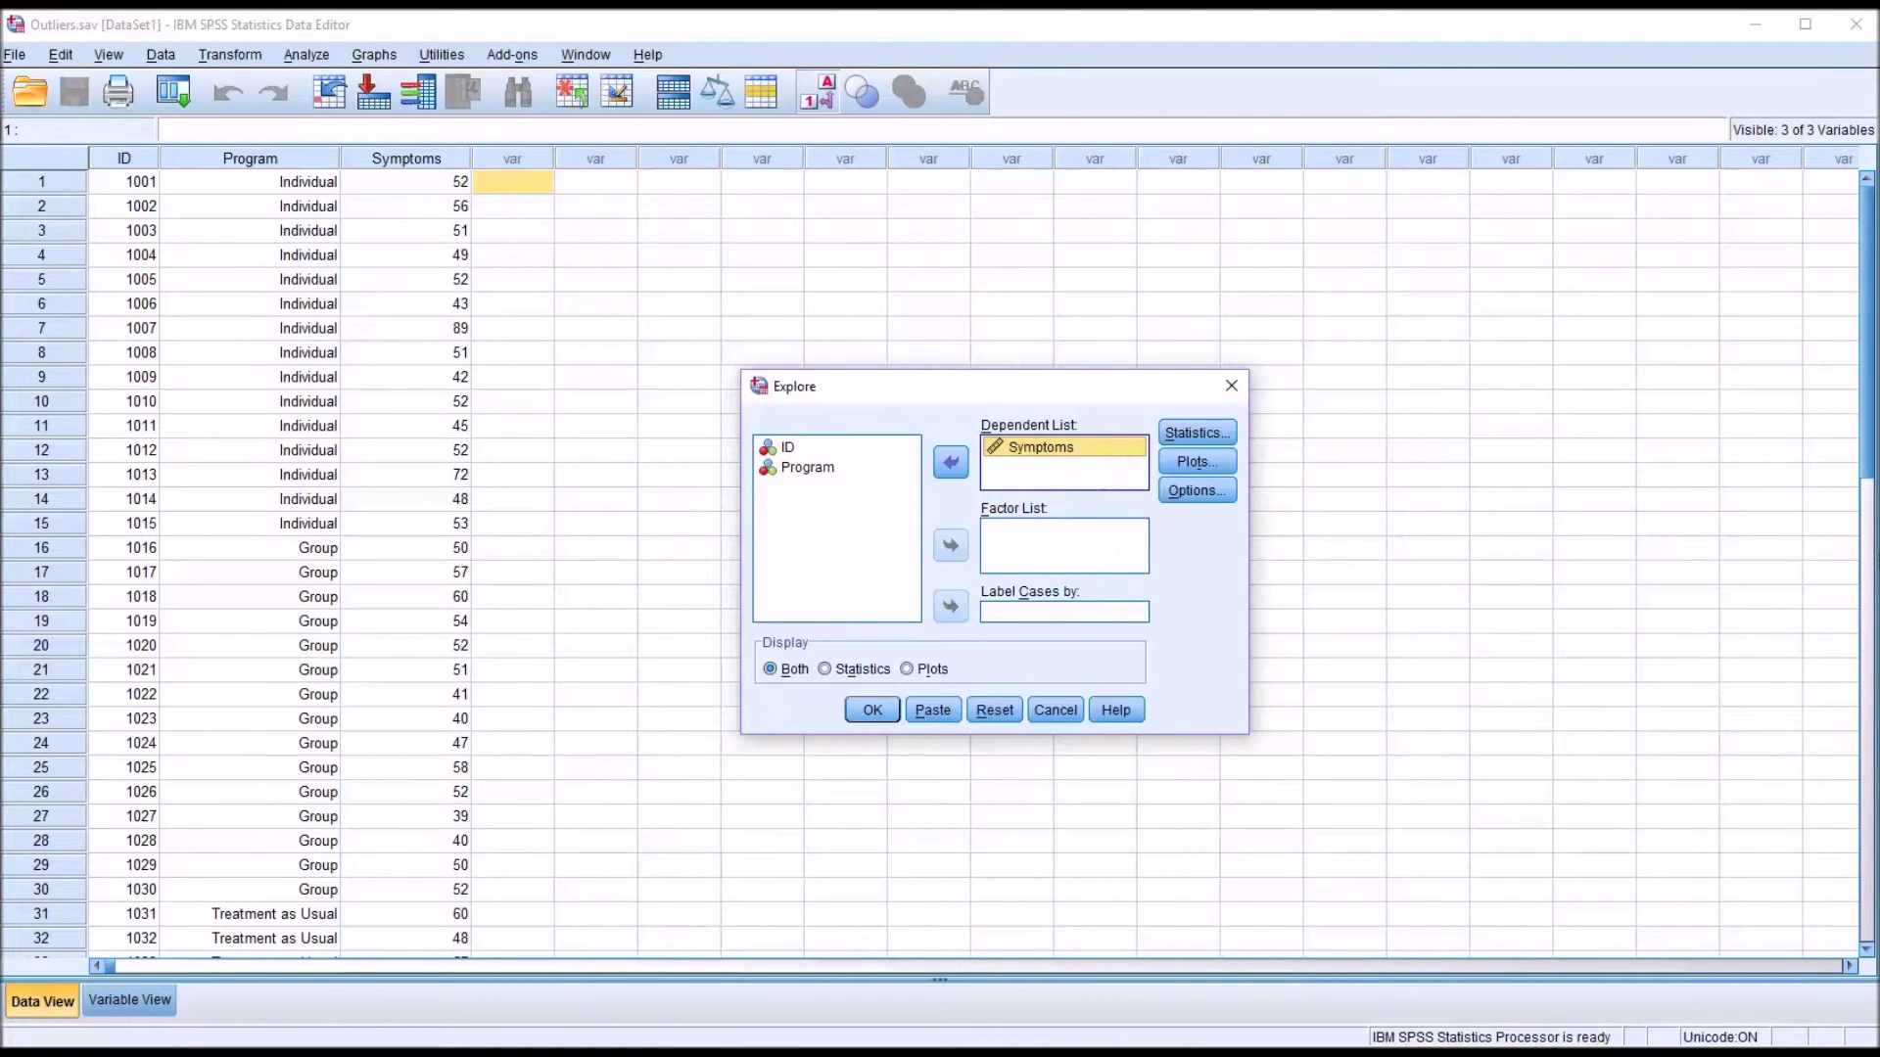
Add Outliers and Percentiles to the Explore statistics
left_click(1204, 436)
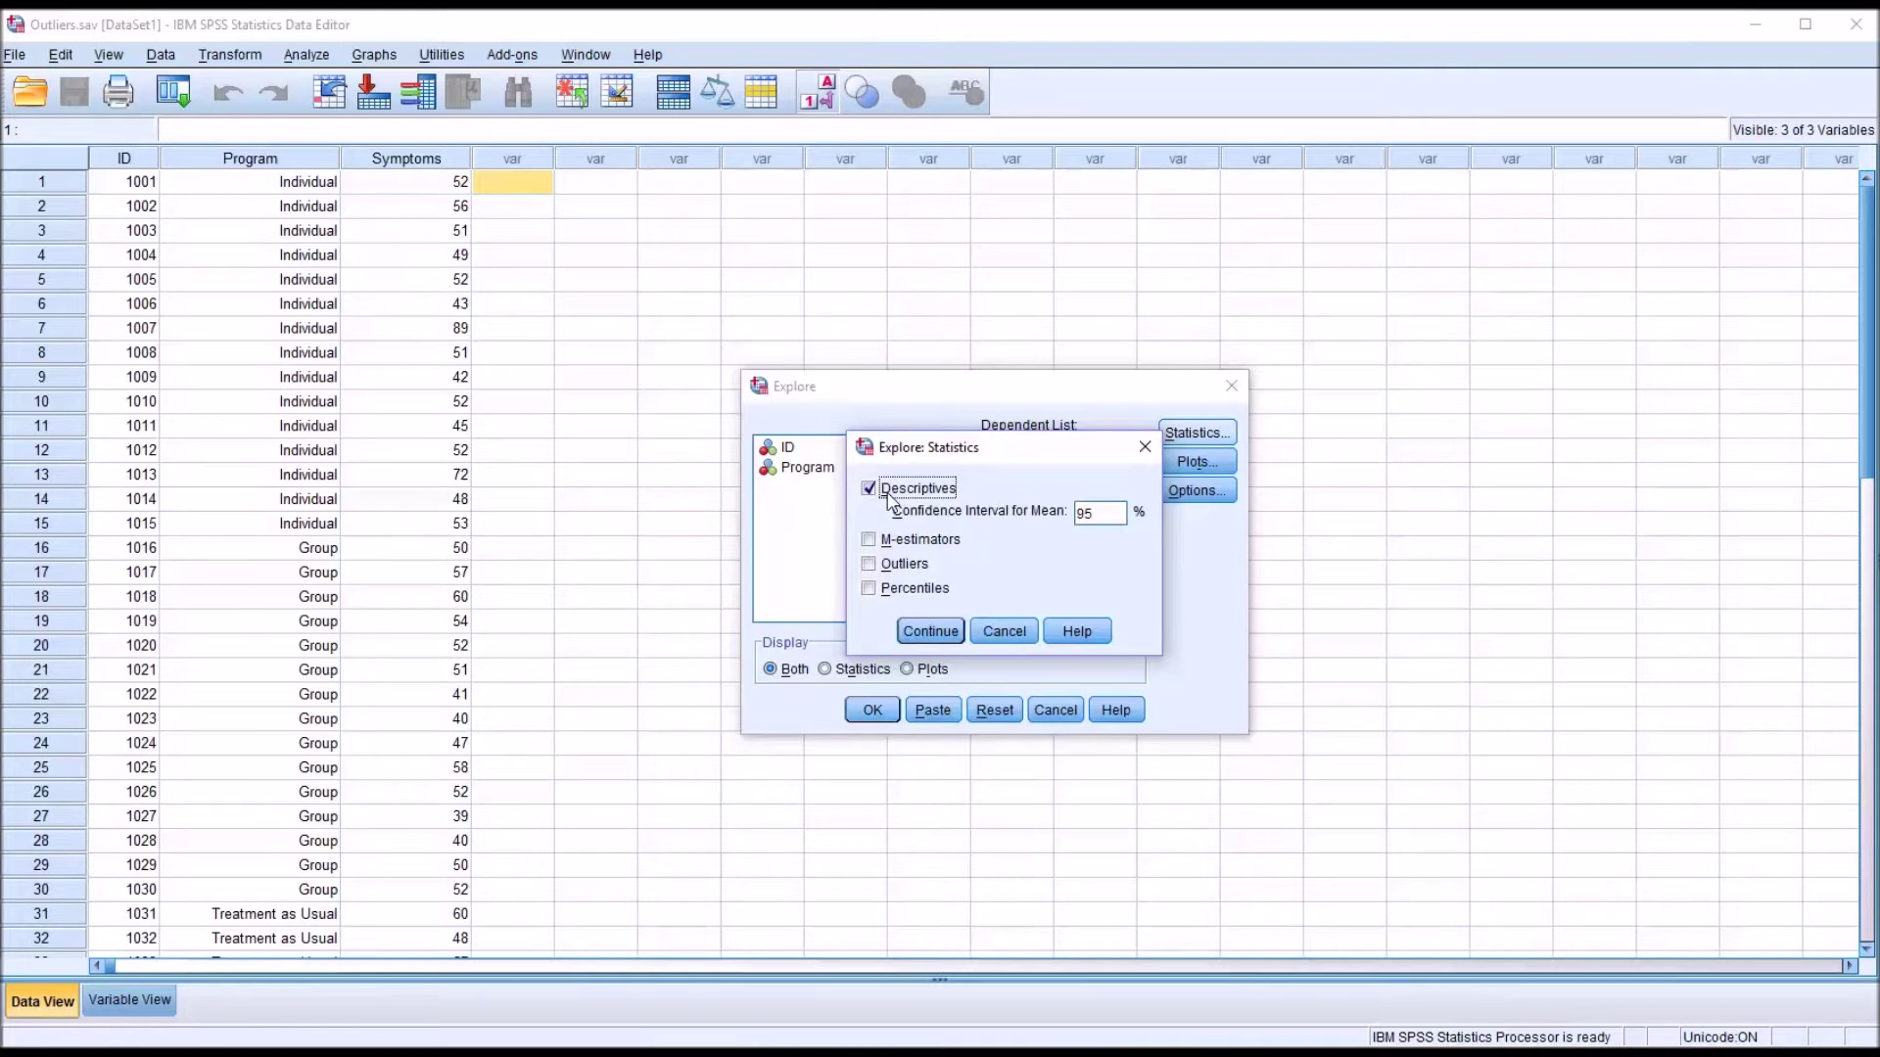
left_click(869, 564)
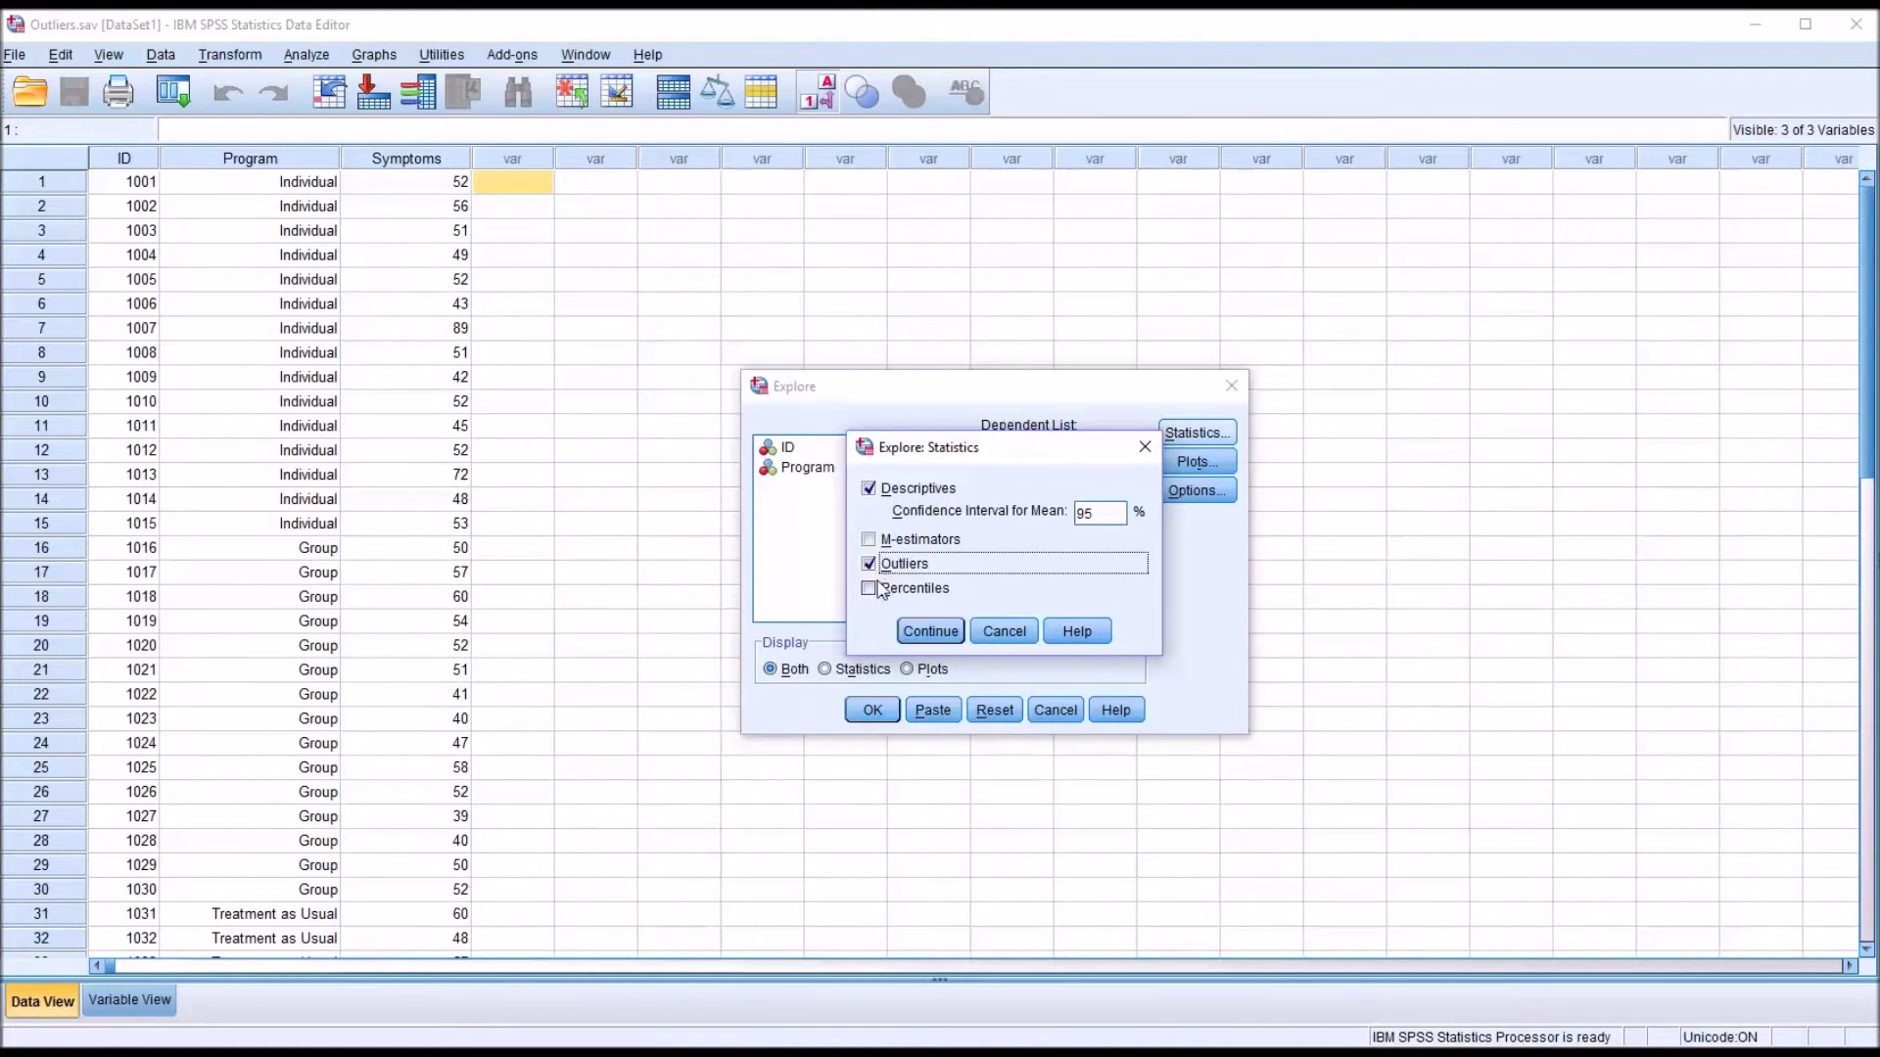
left_click(868, 591)
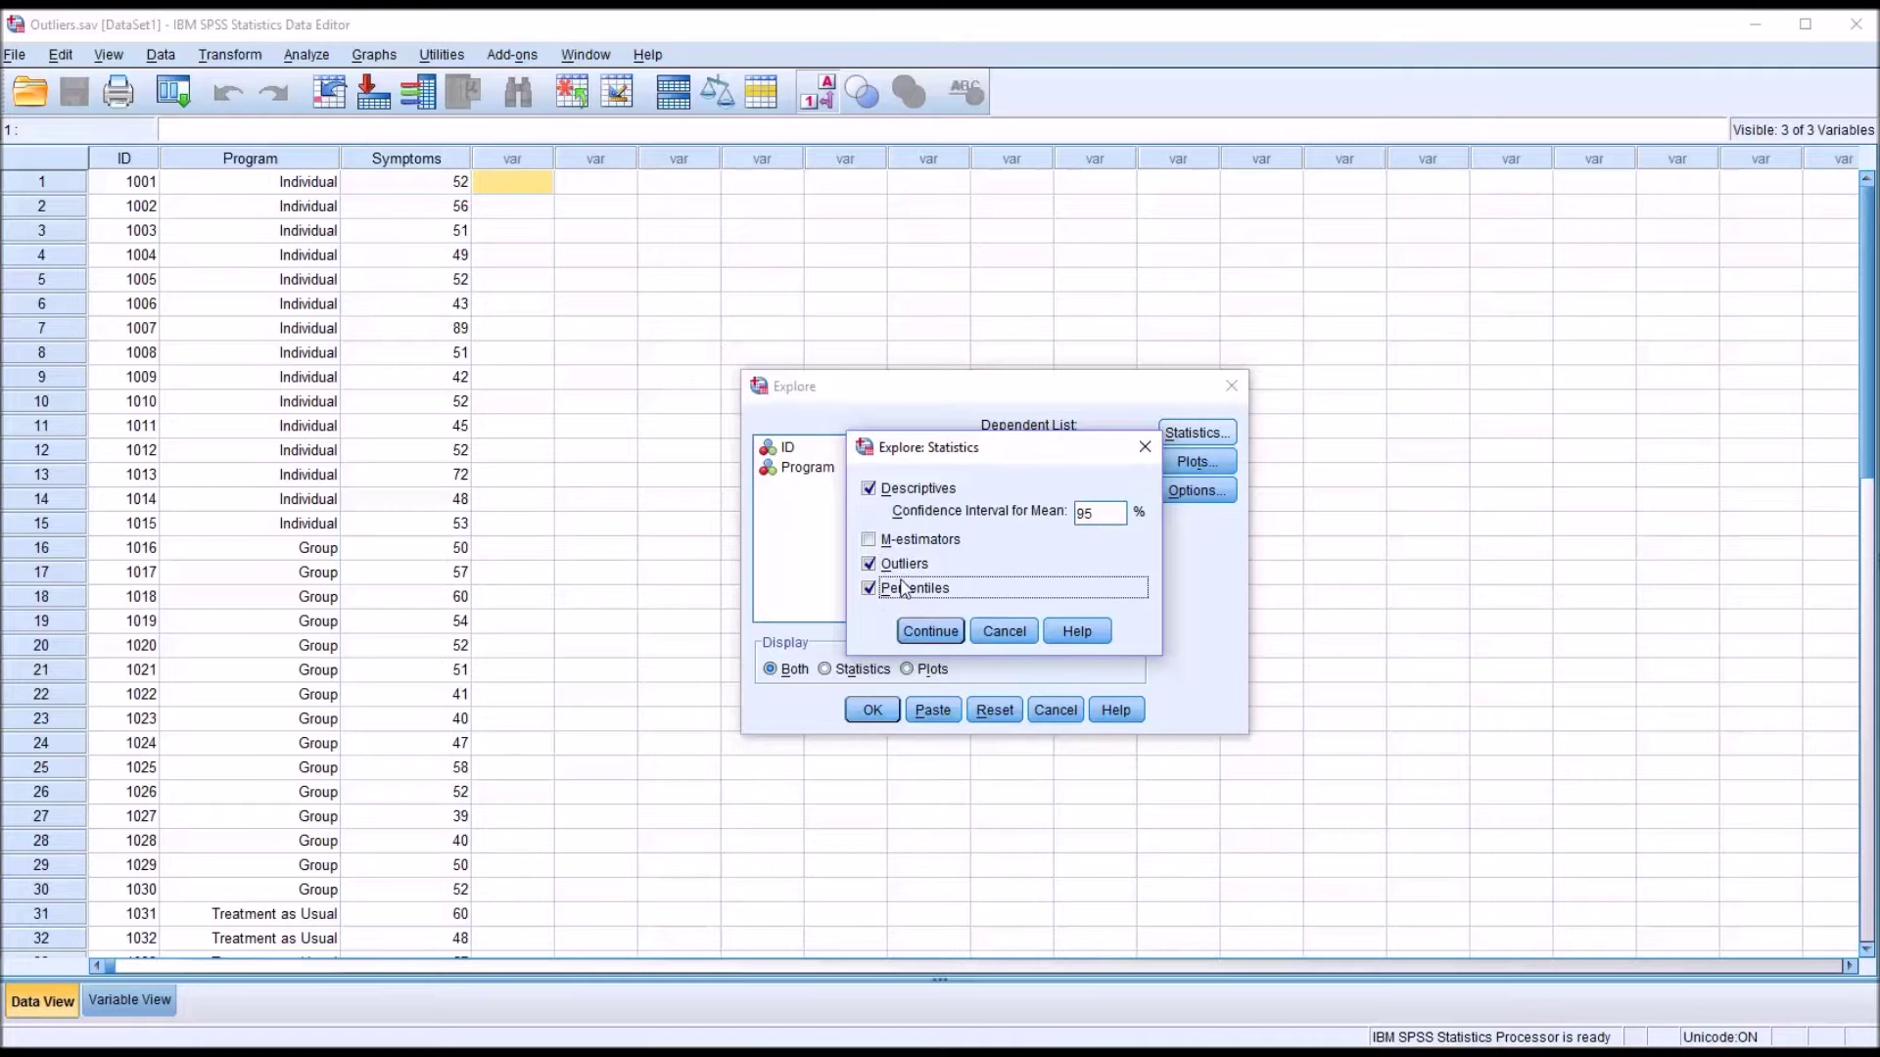
left_click(931, 631)
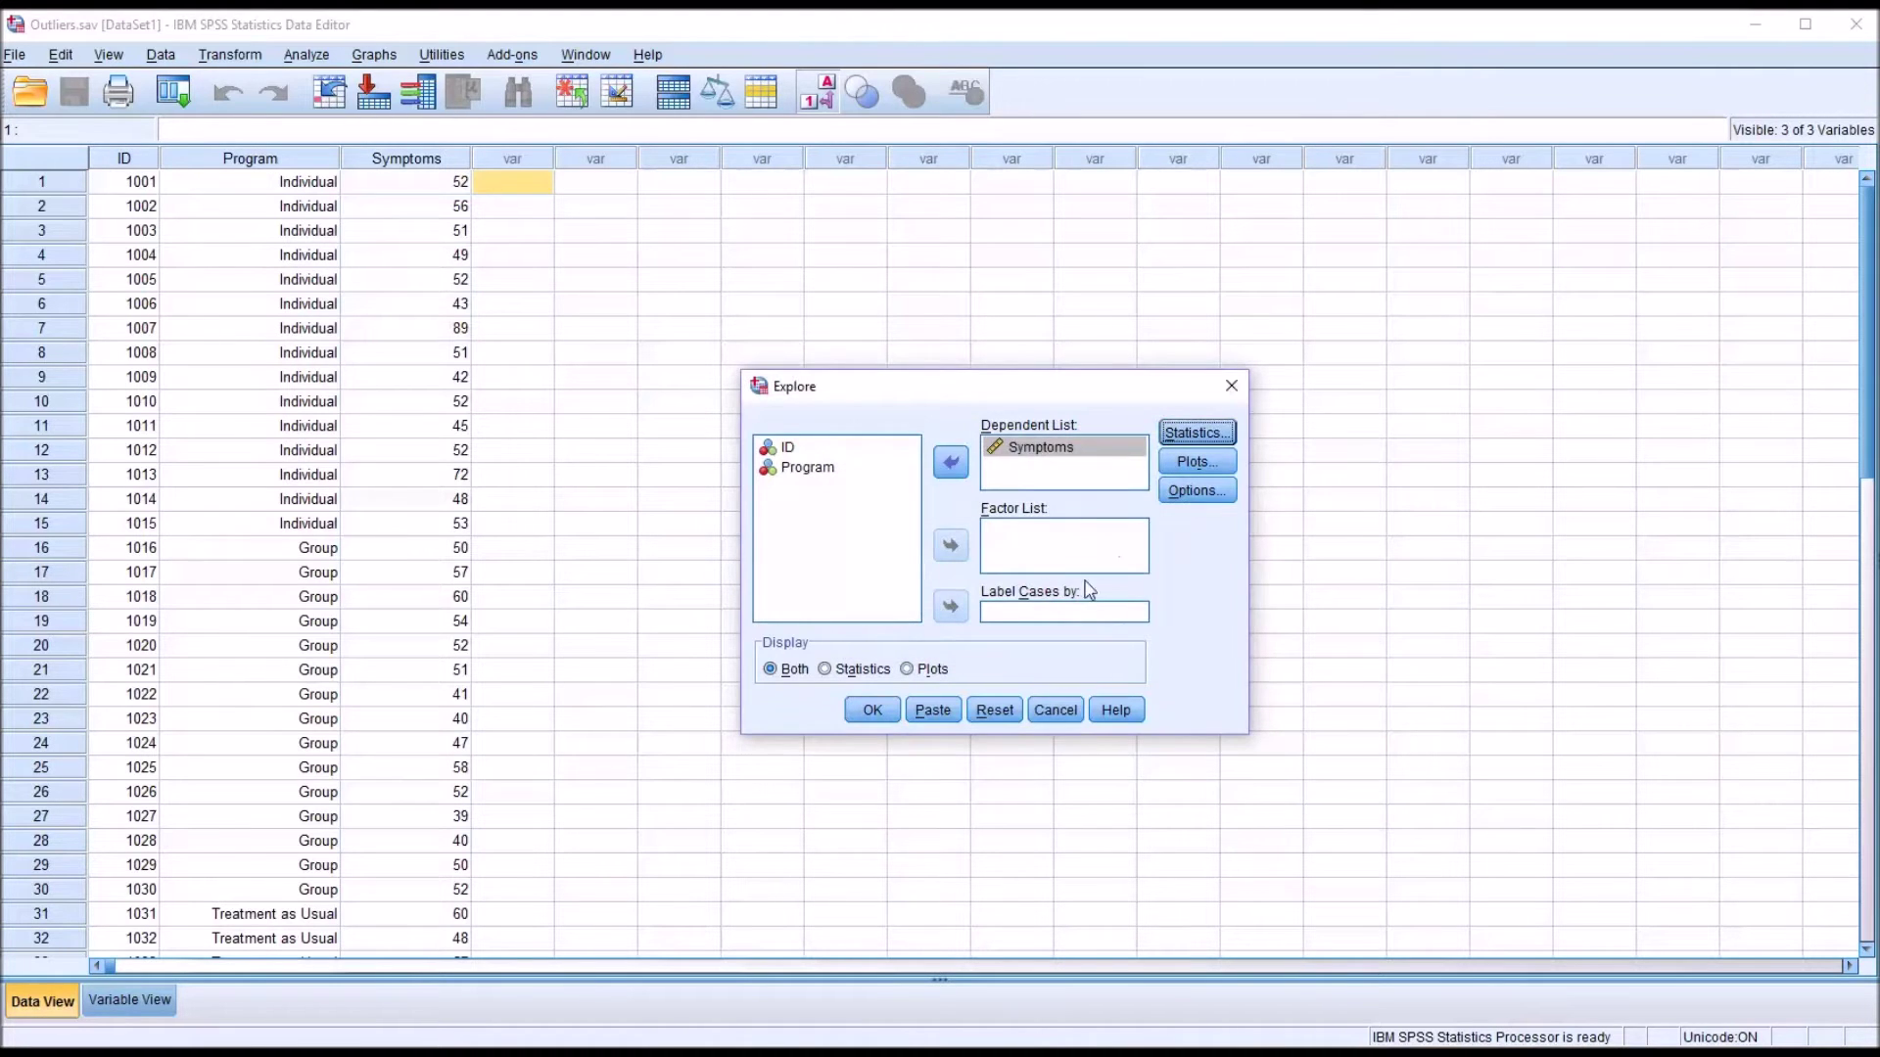
Turn off stem-and-leaf plots, keep default missing-value options, and run the analysis
left_click(1196, 461)
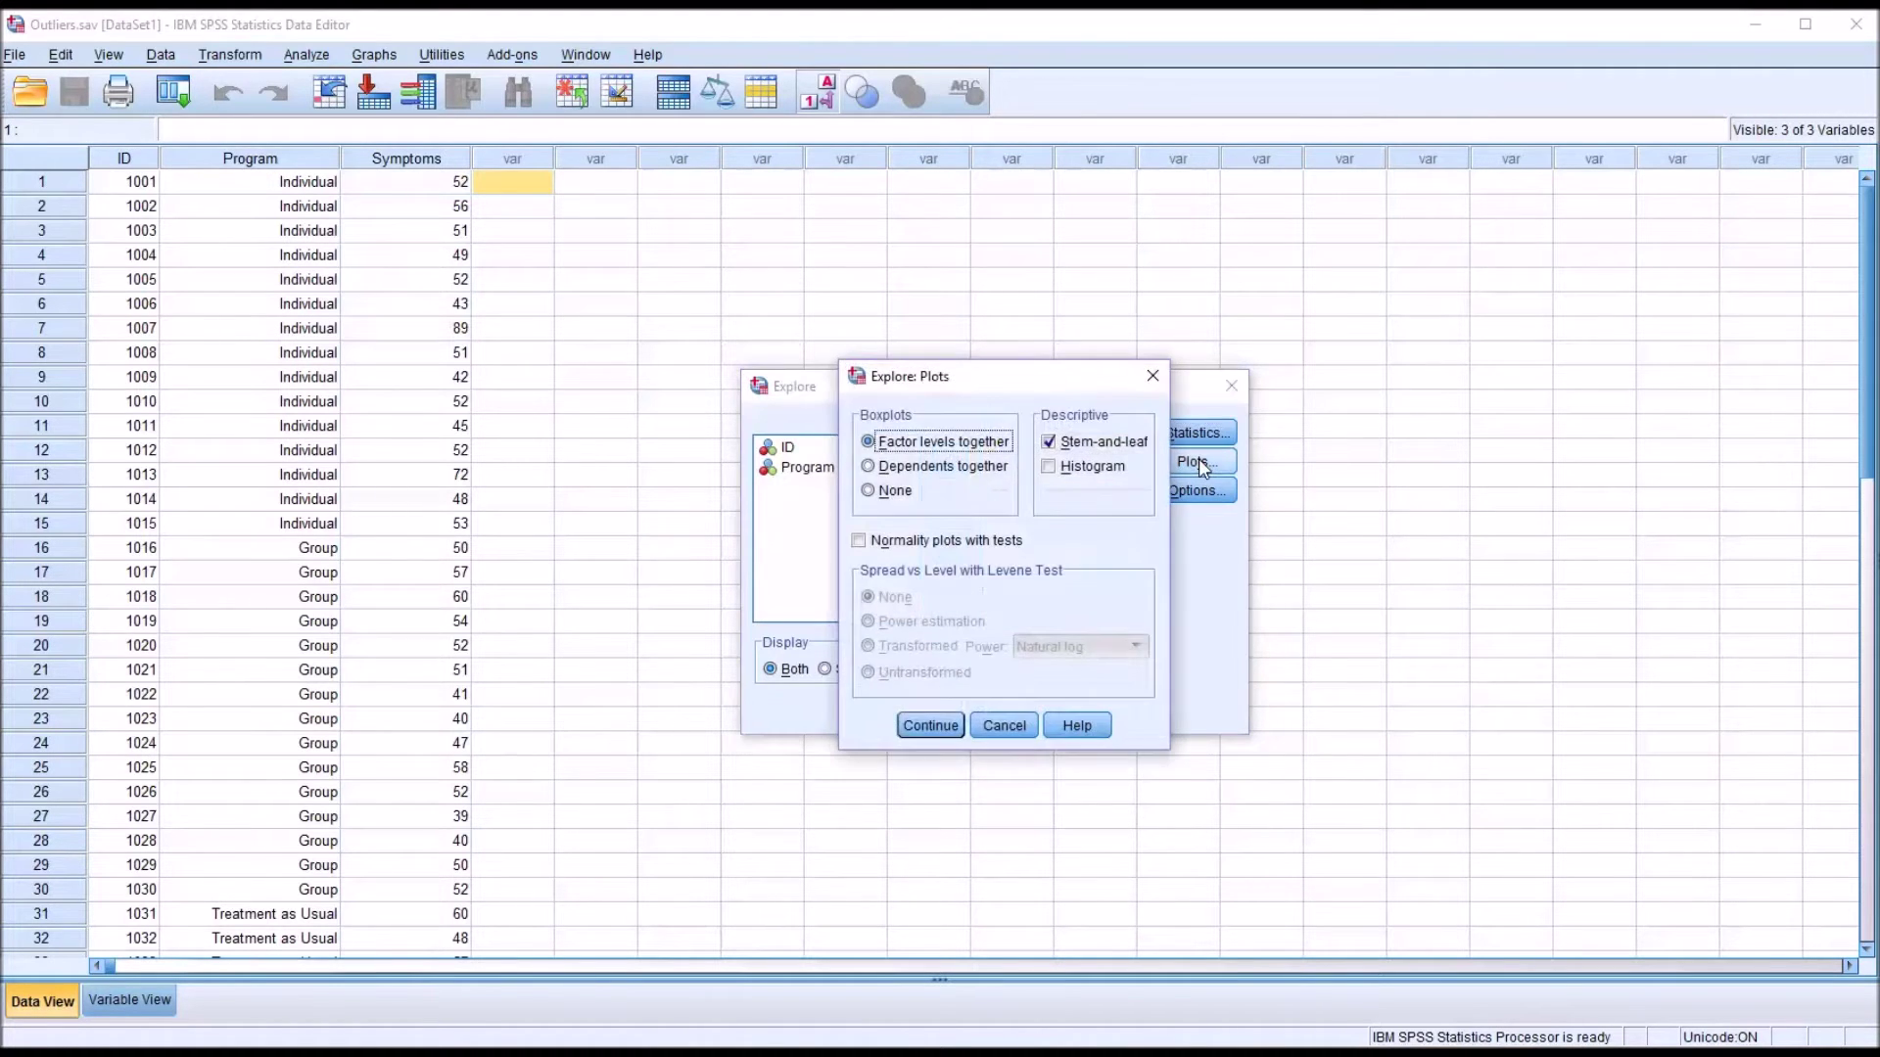
left_click(1050, 443)
left_click(931, 725)
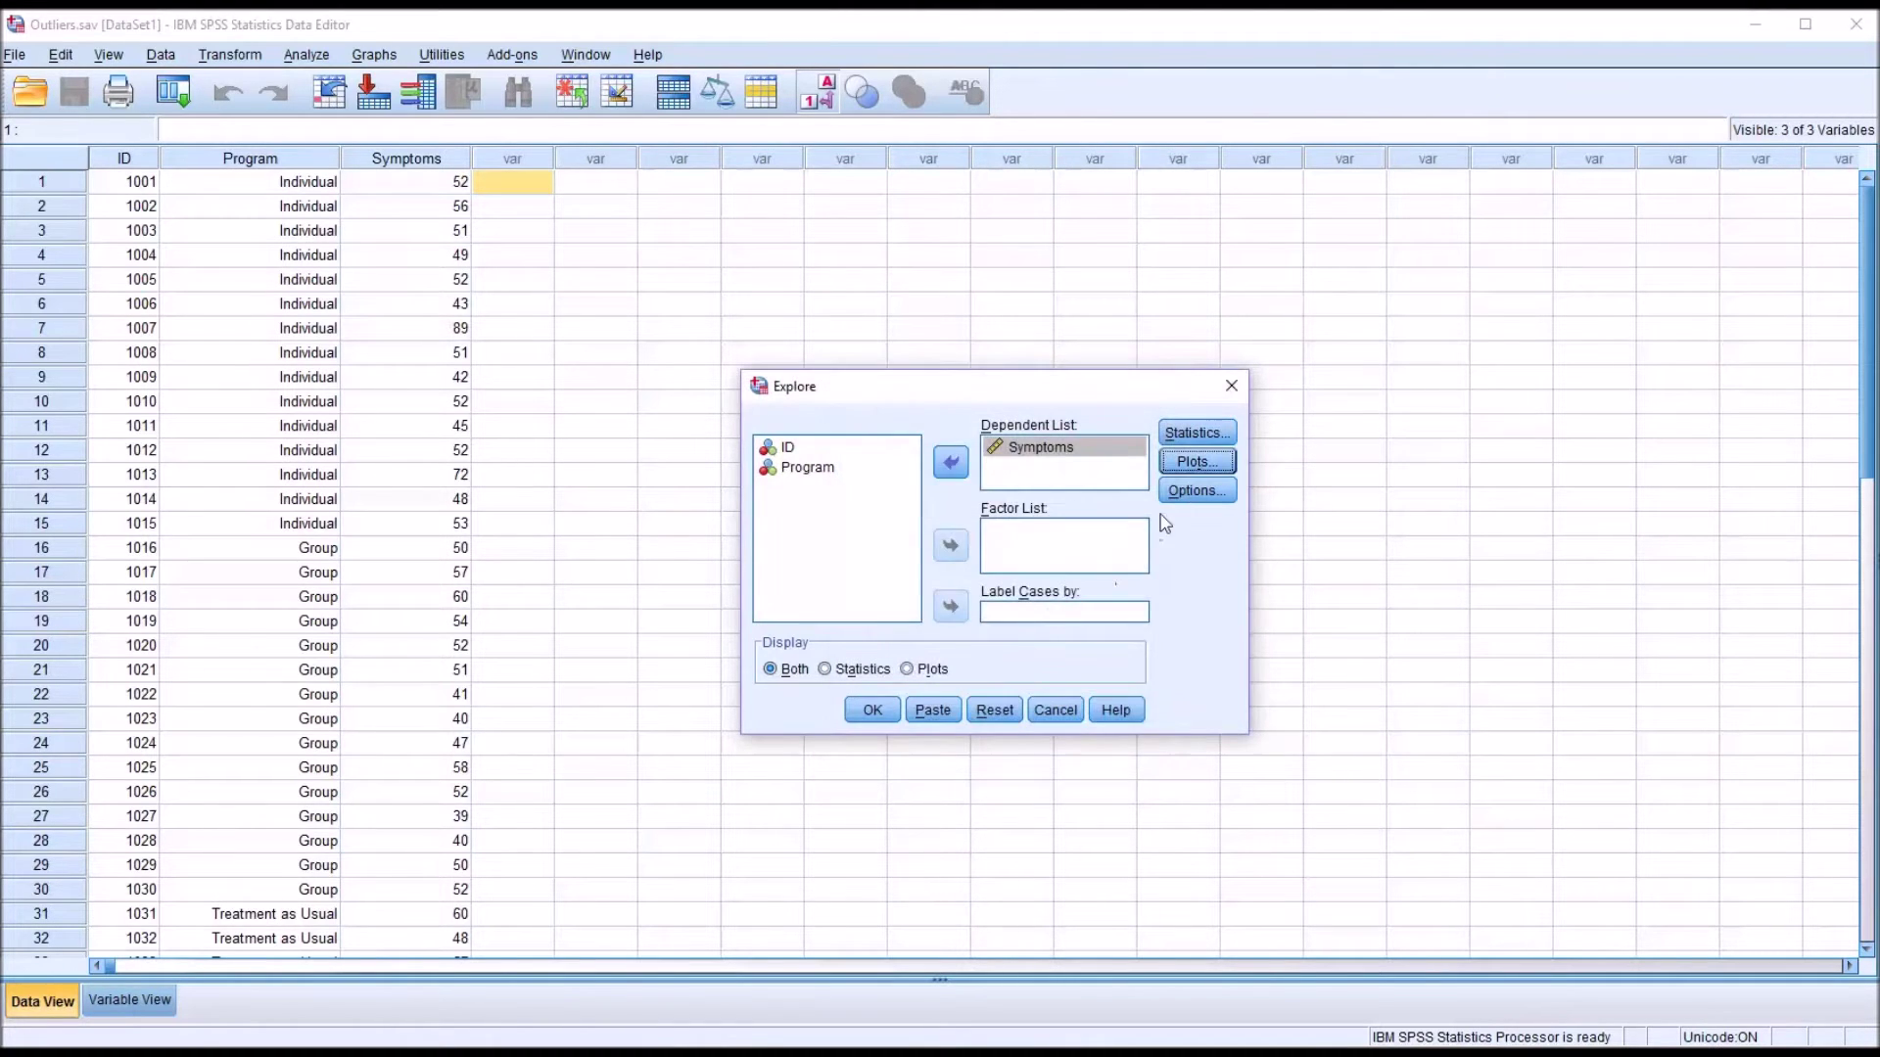
left_click(1195, 490)
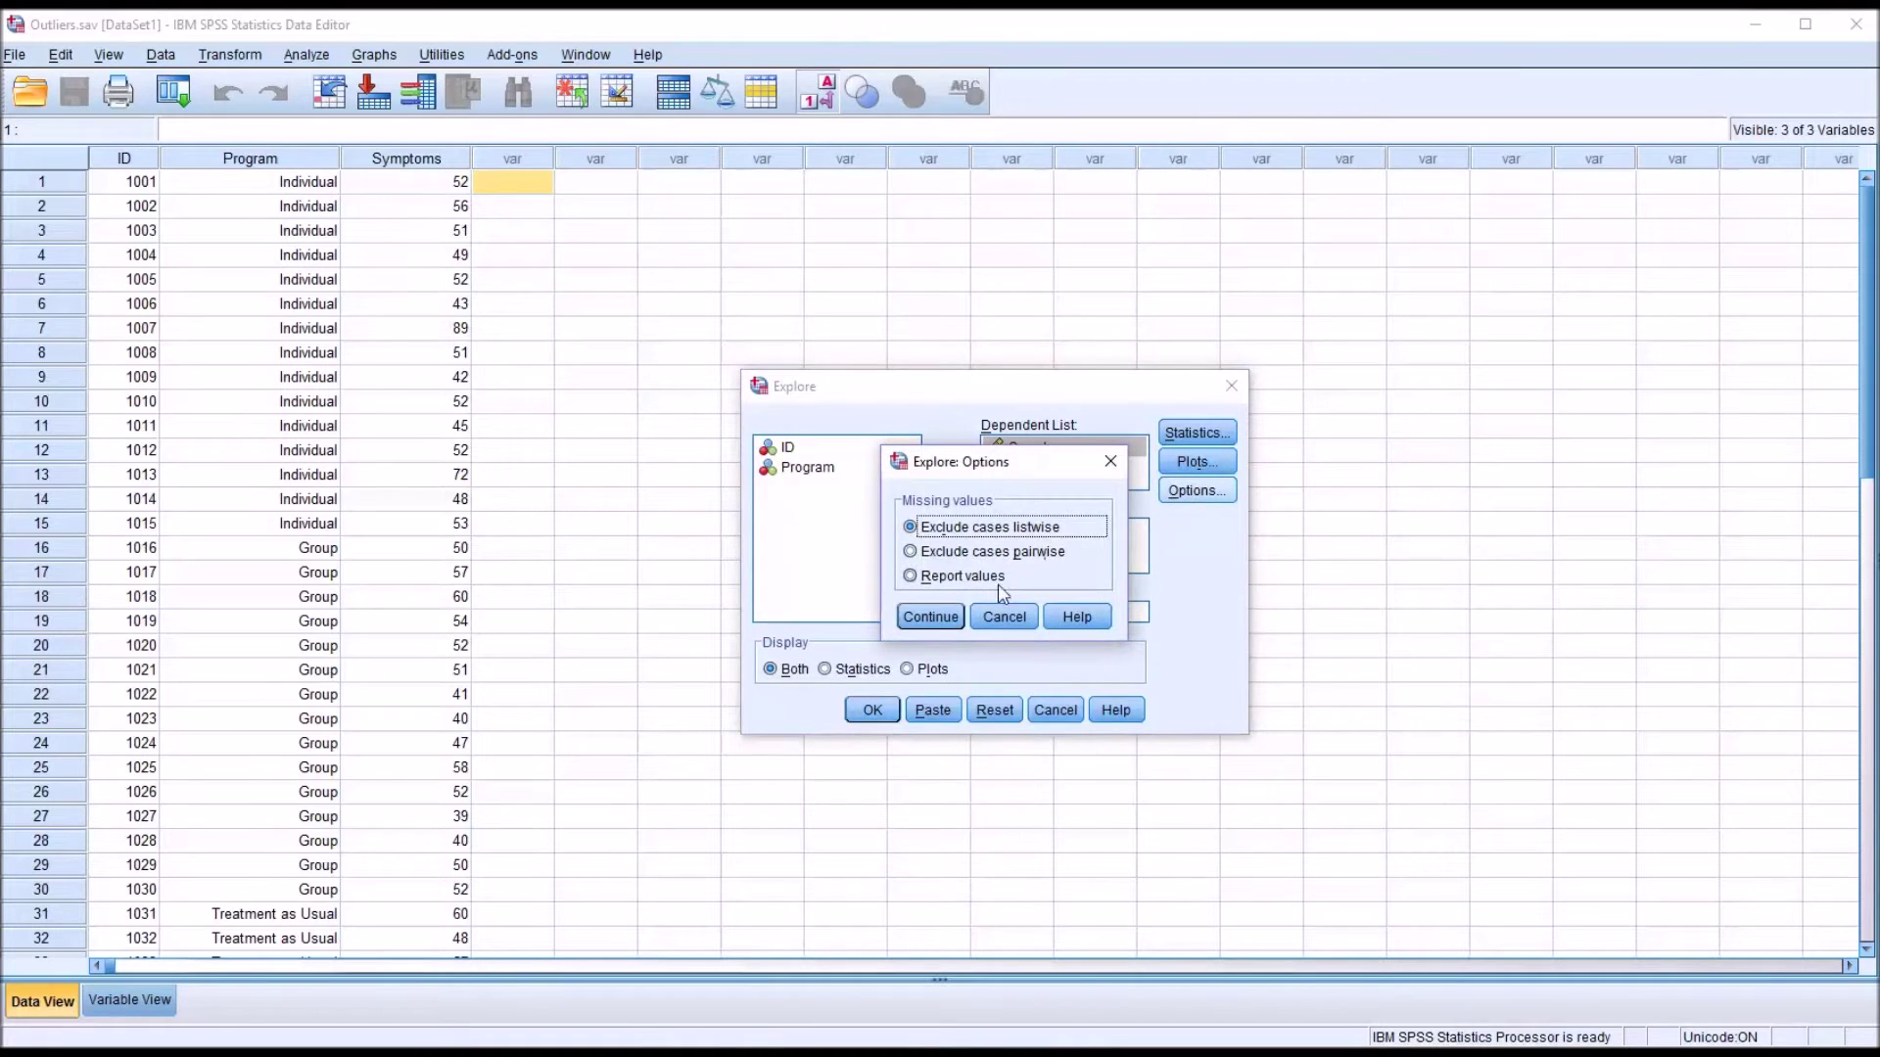
left_click(929, 617)
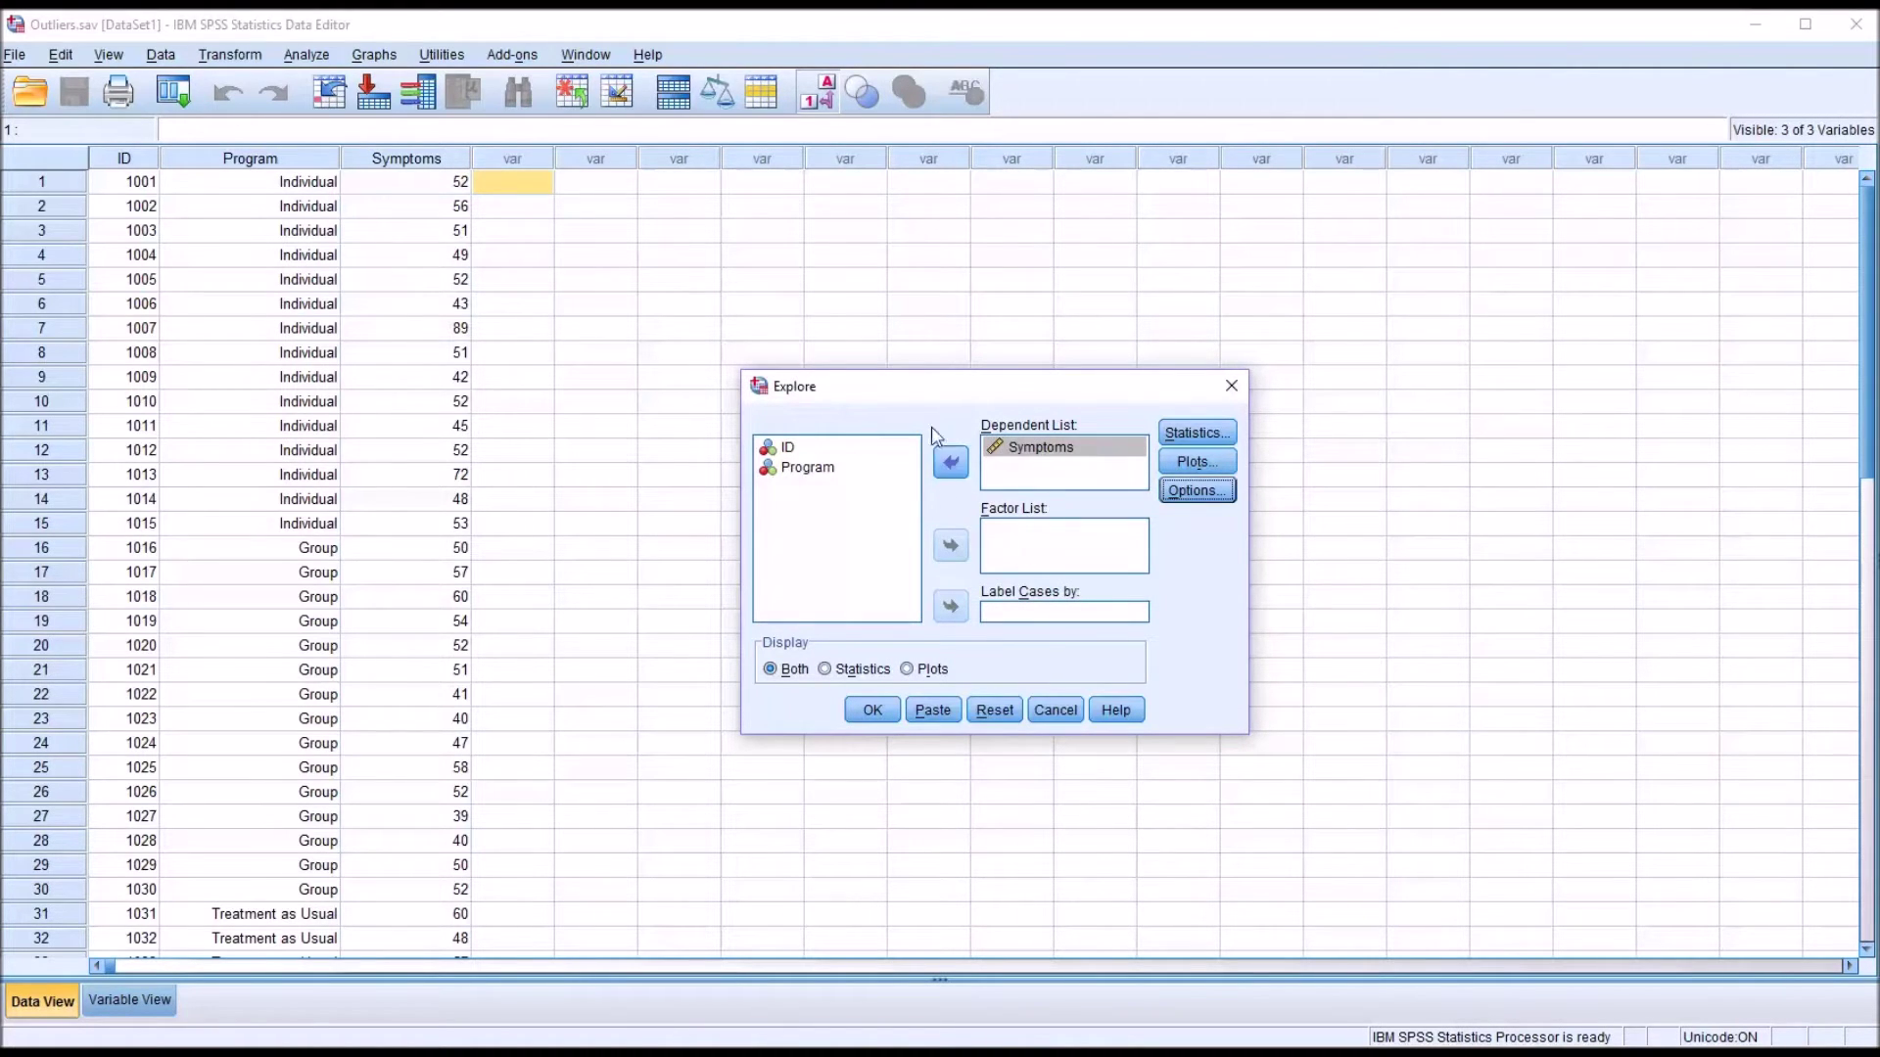
left_click(870, 711)
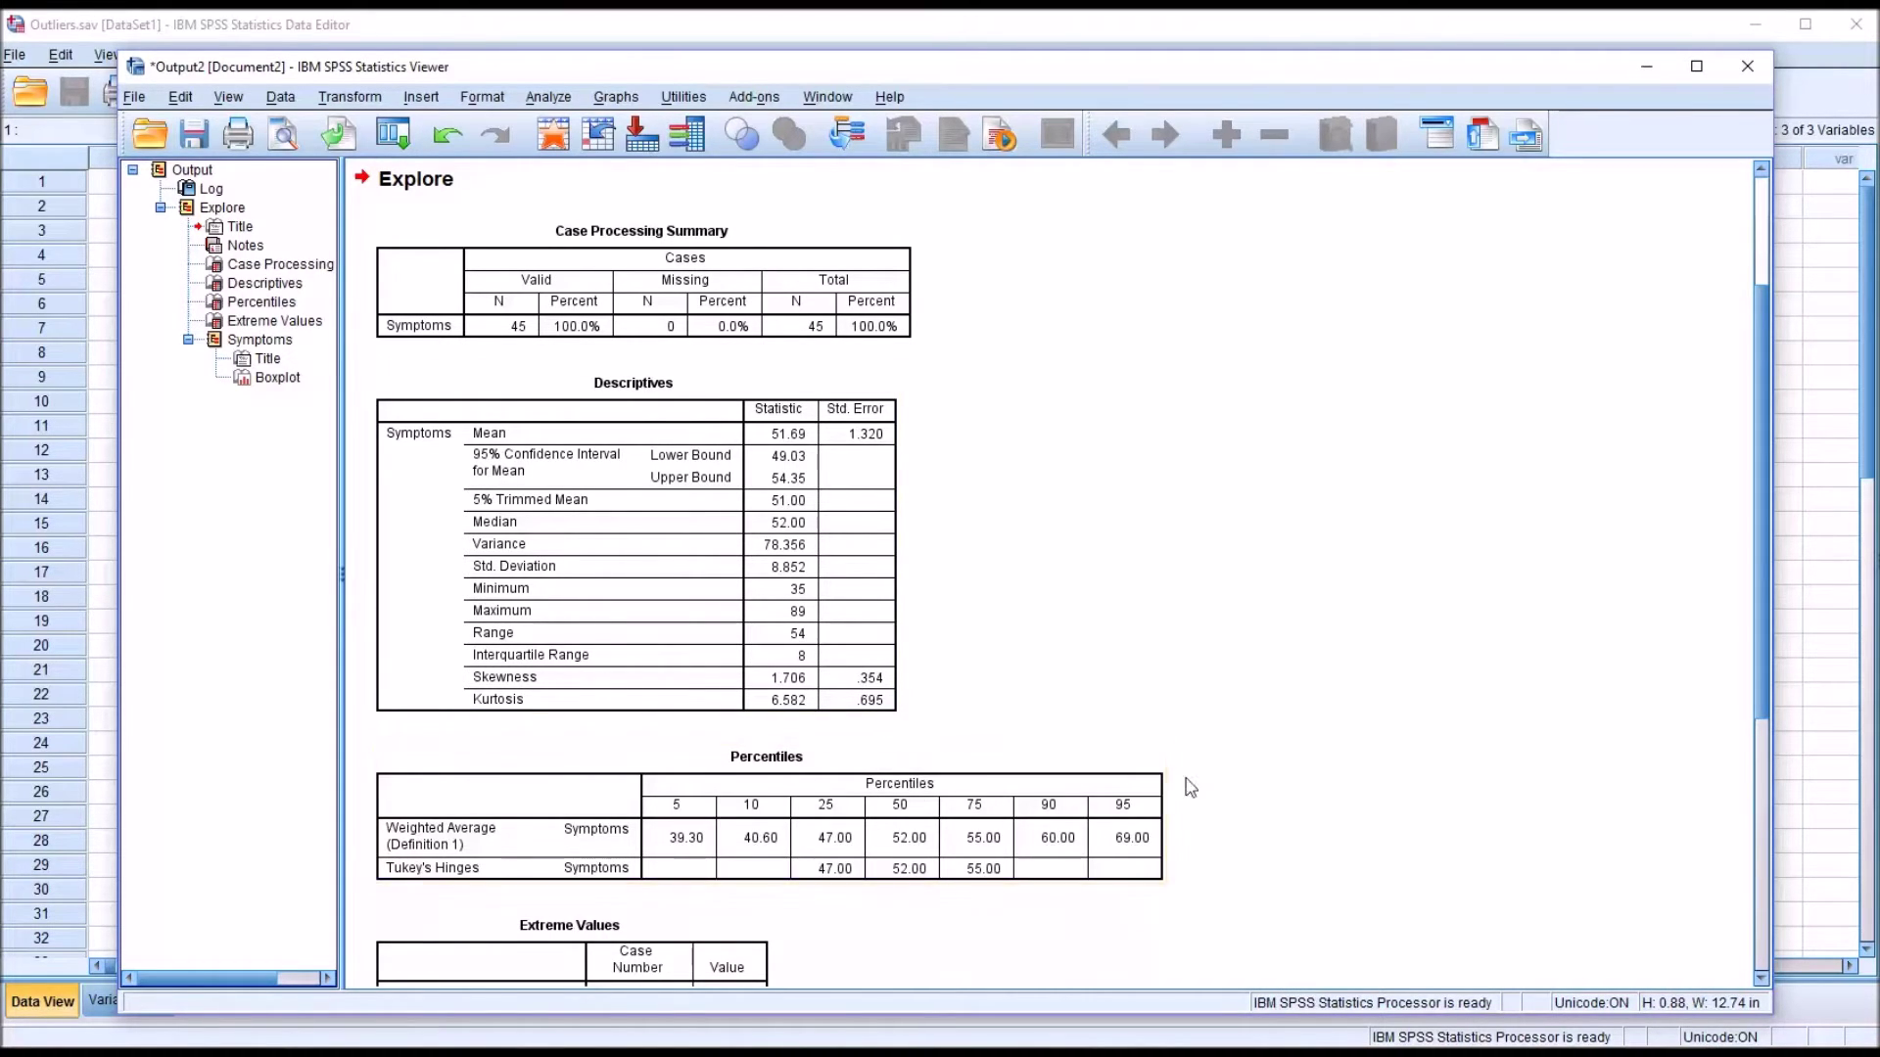
Scroll the Explore output down to the Extreme Values table and Symptoms boxplot
scroll(1767, 659, "down", 5)
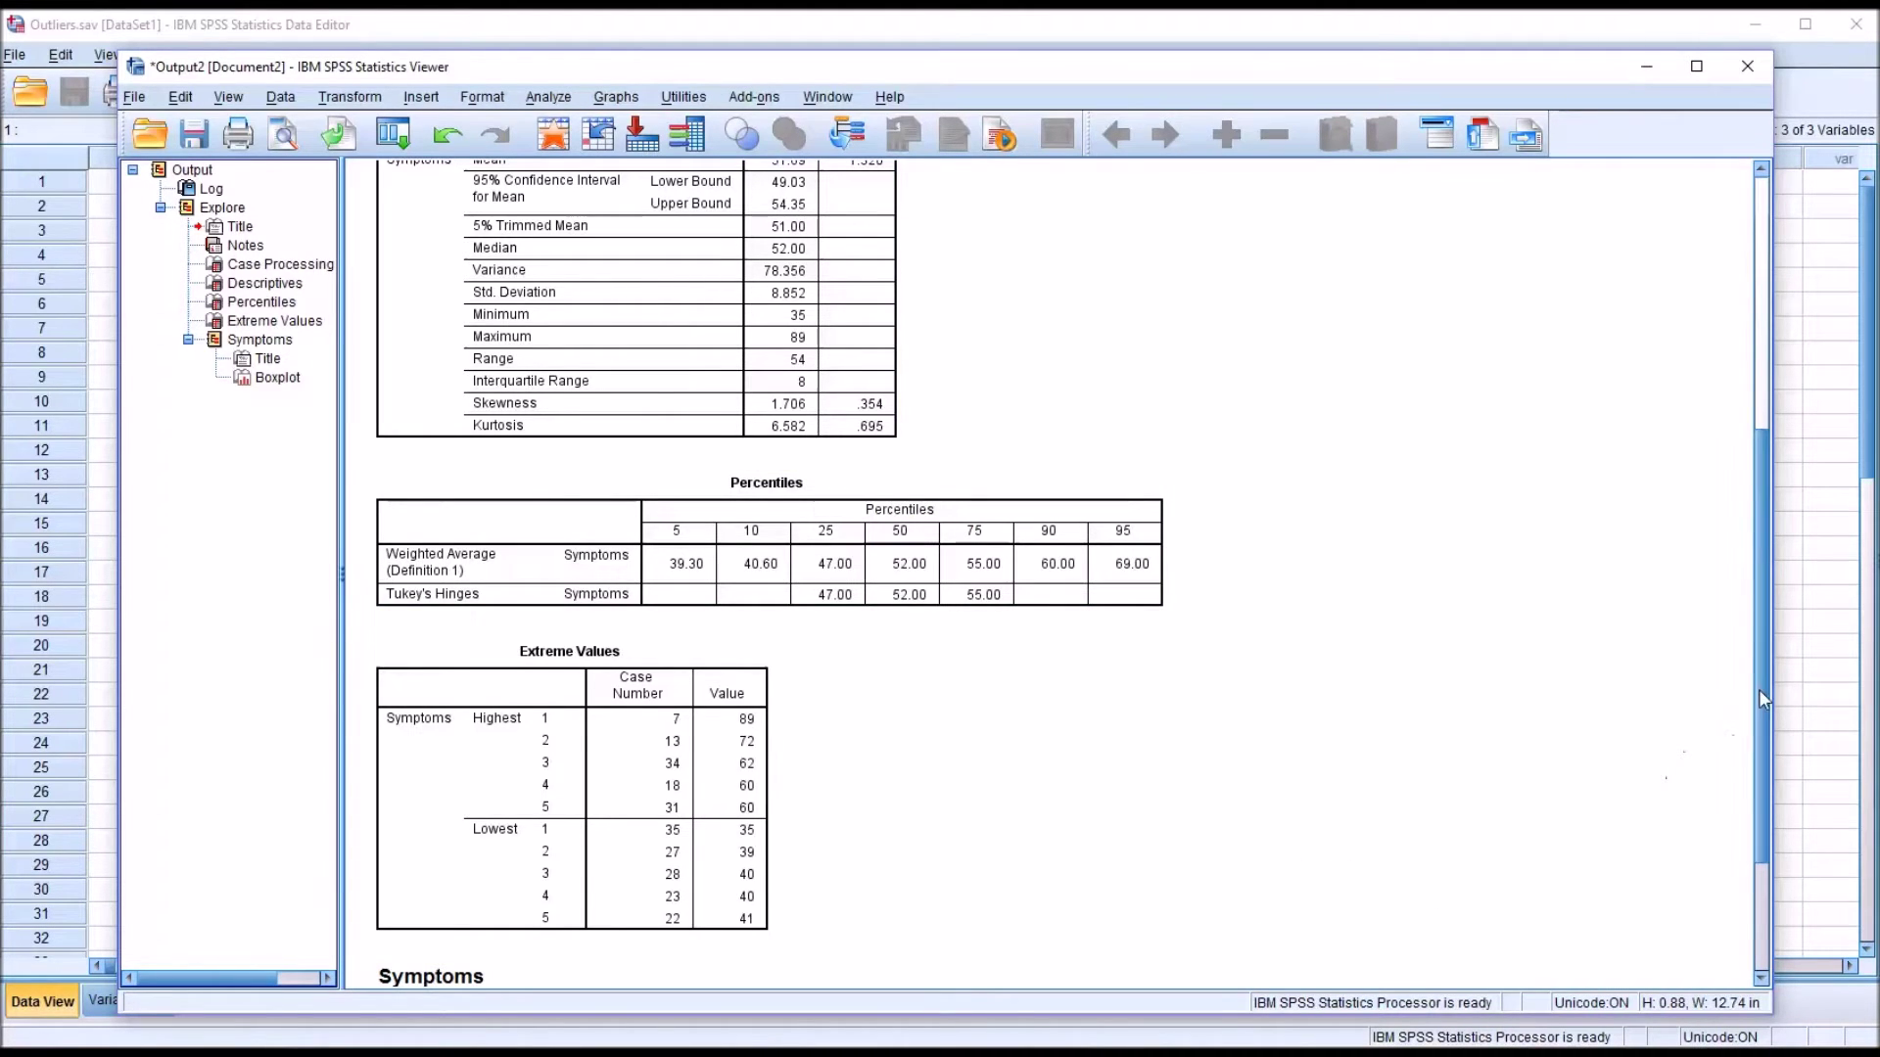
left_click_drag(1758, 692, 1765, 789)
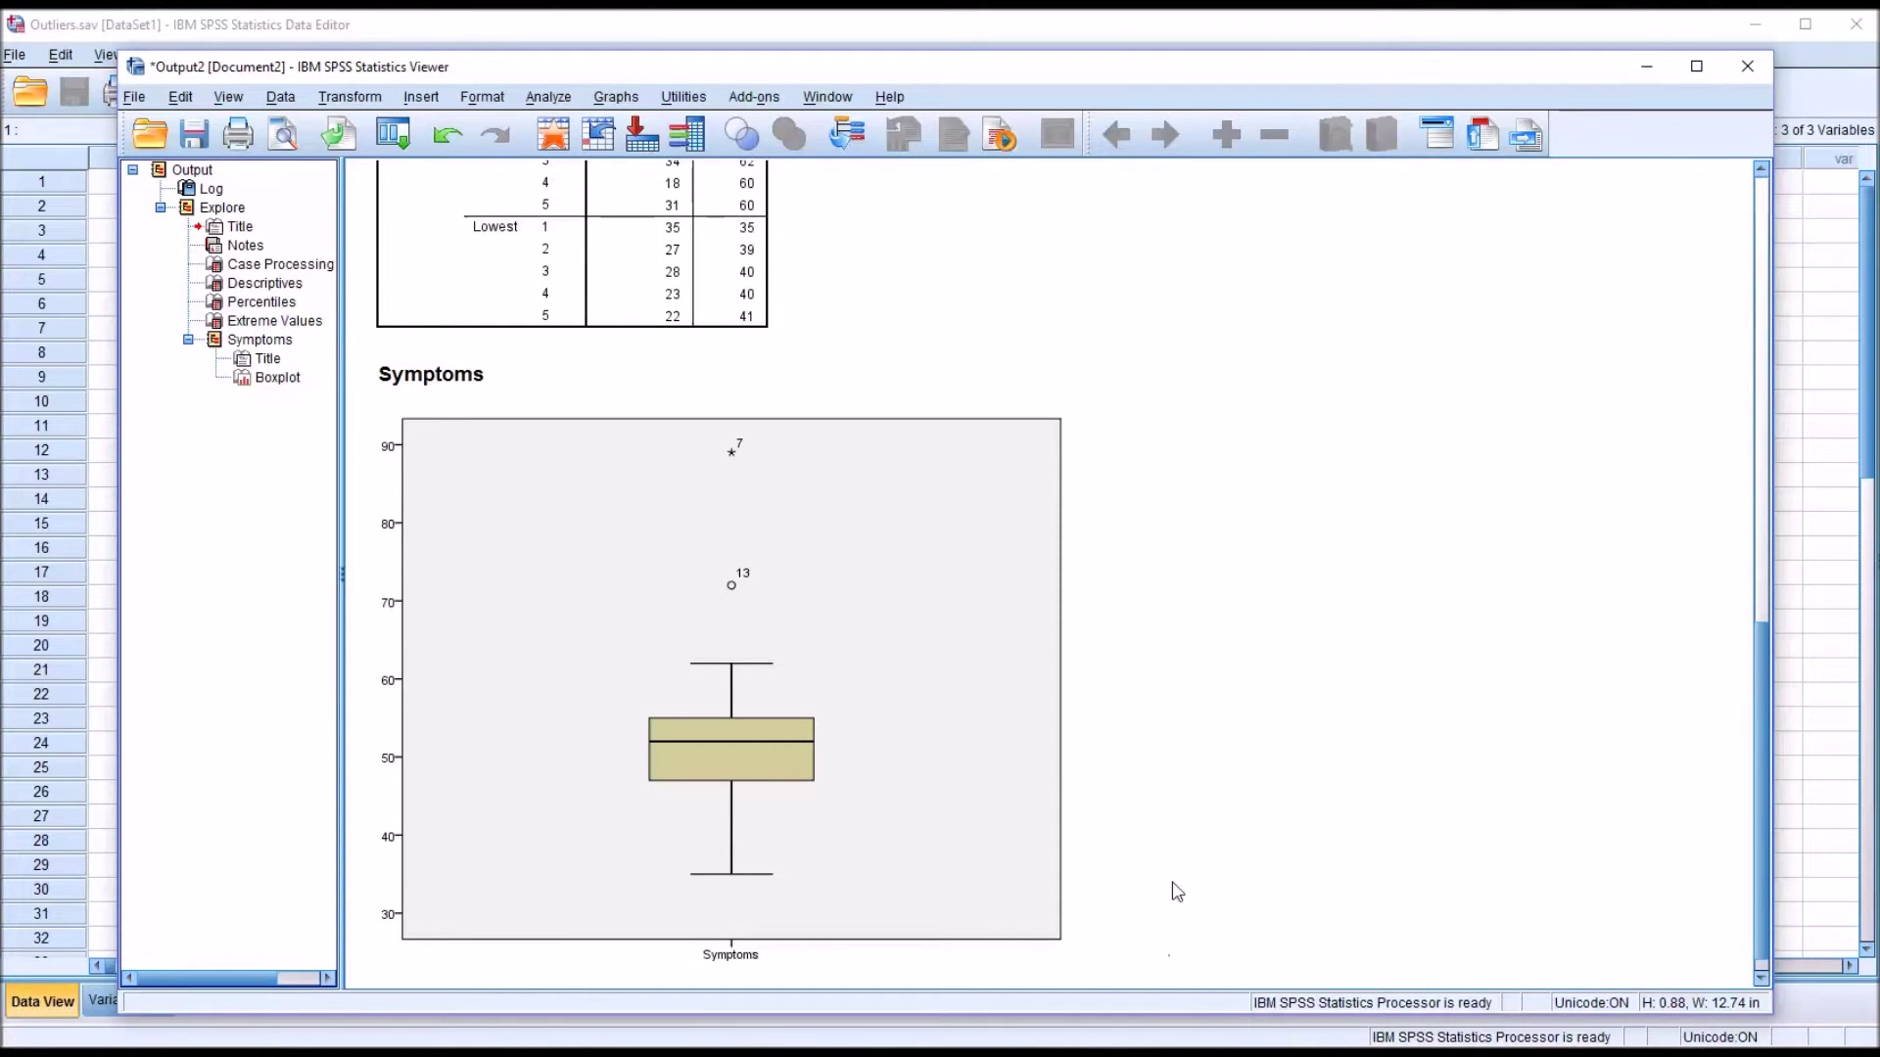
left_click(1063, 780)
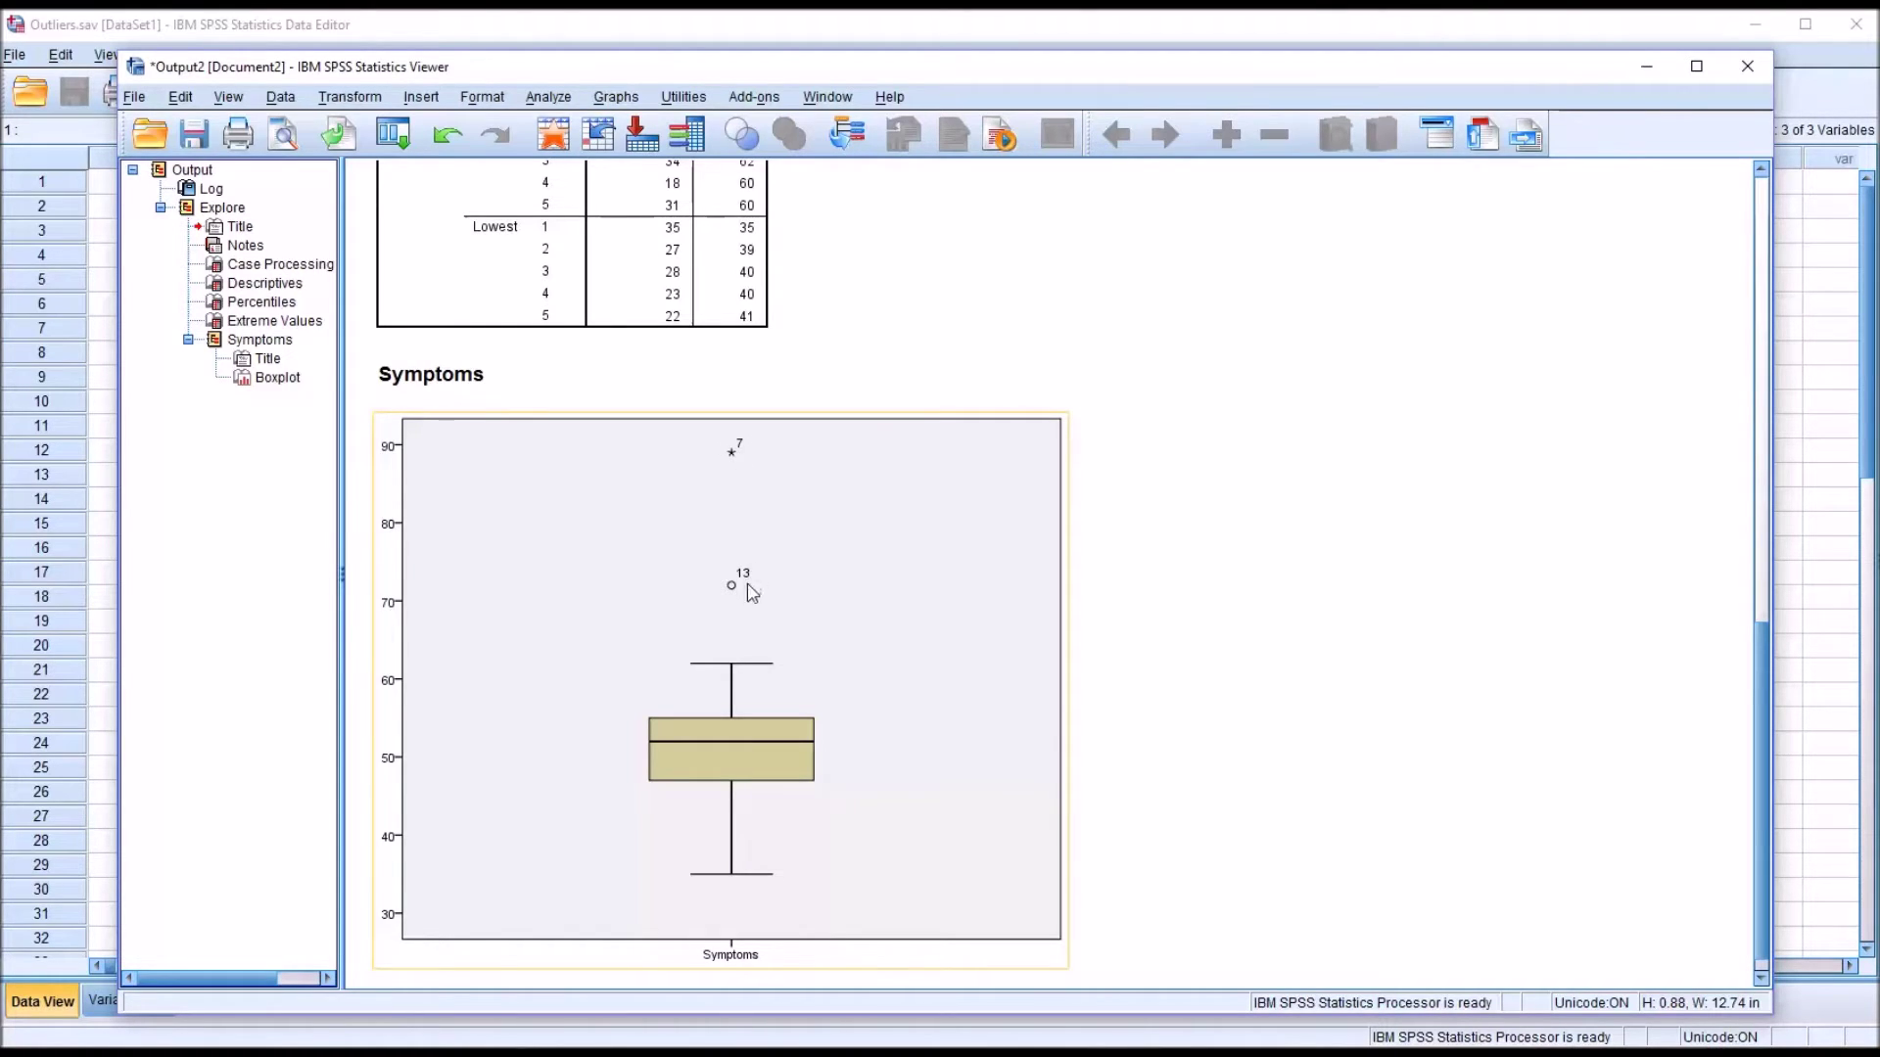
double_click(824, 604)
left_click(1048, 852)
left_click(1116, 810)
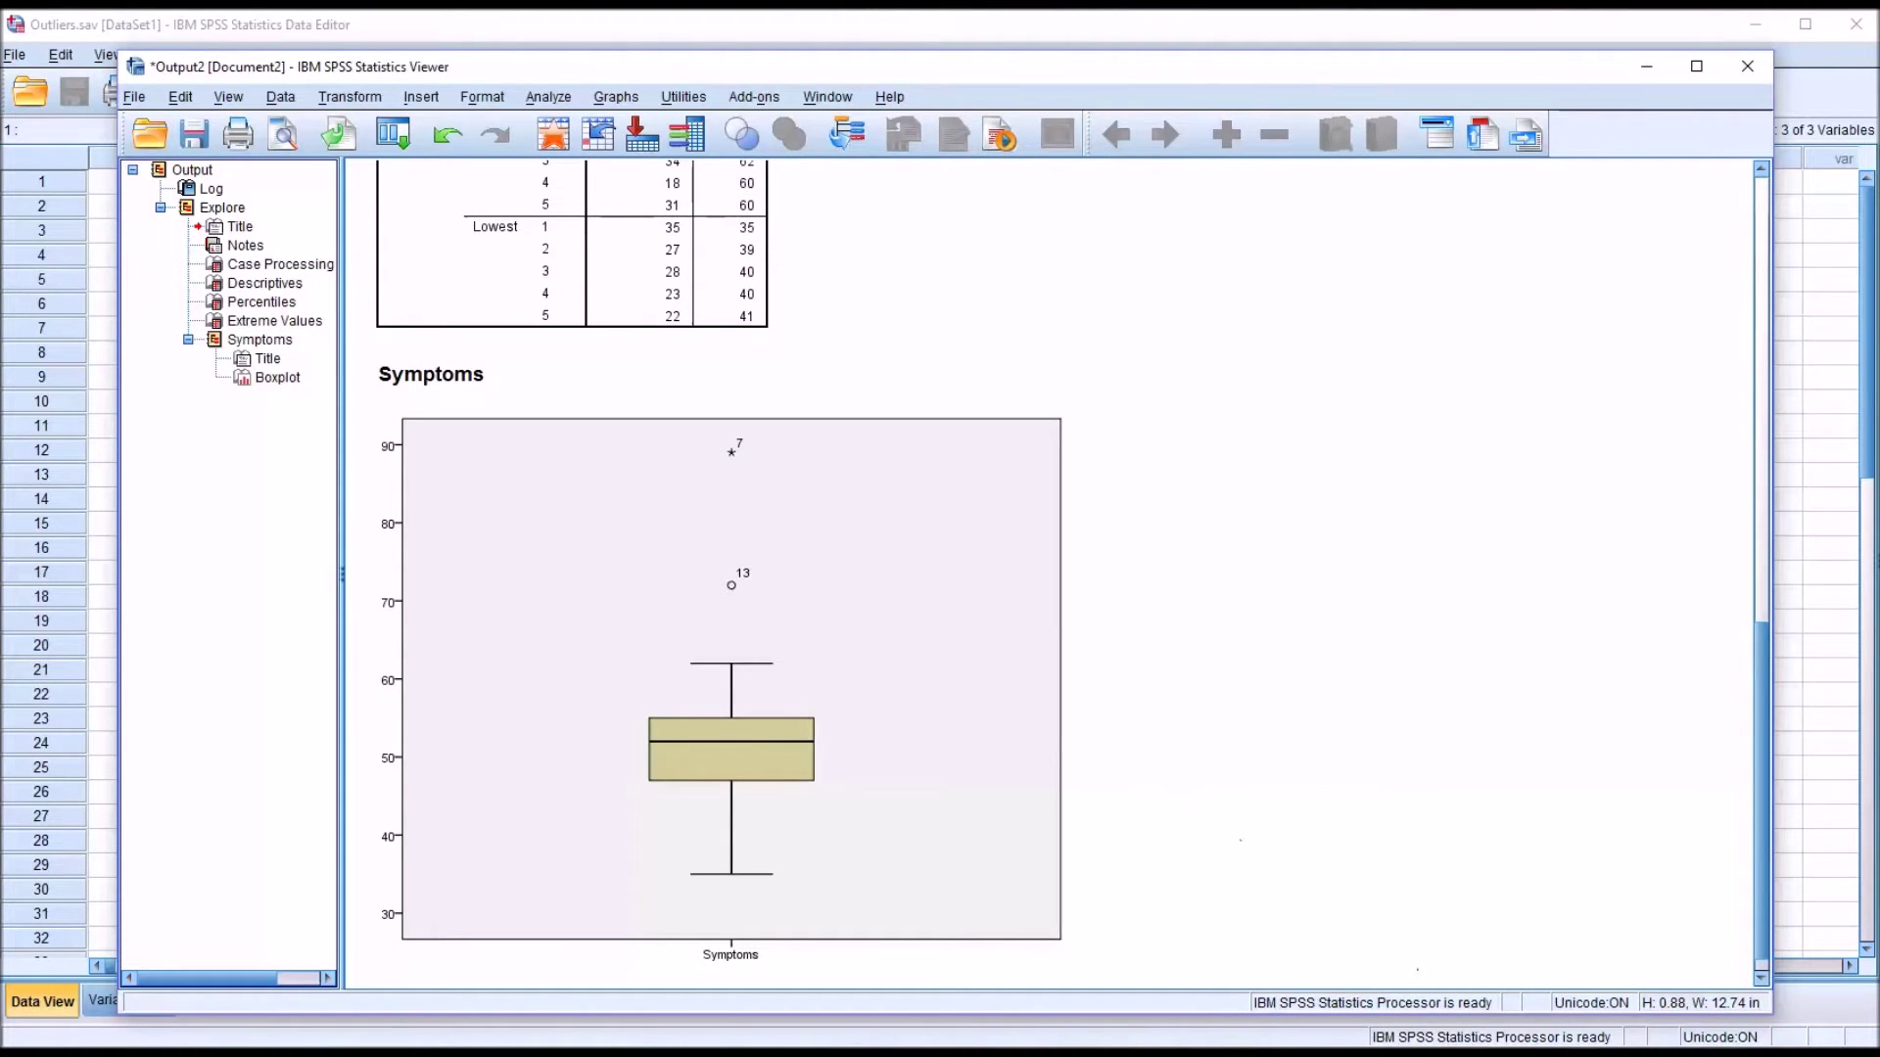
left_click(1013, 921)
Review the Percentiles table: Tukey's hinges 47, 52, 55 and 95th percentile 69
left_click_drag(1764, 831, 1752, 676)
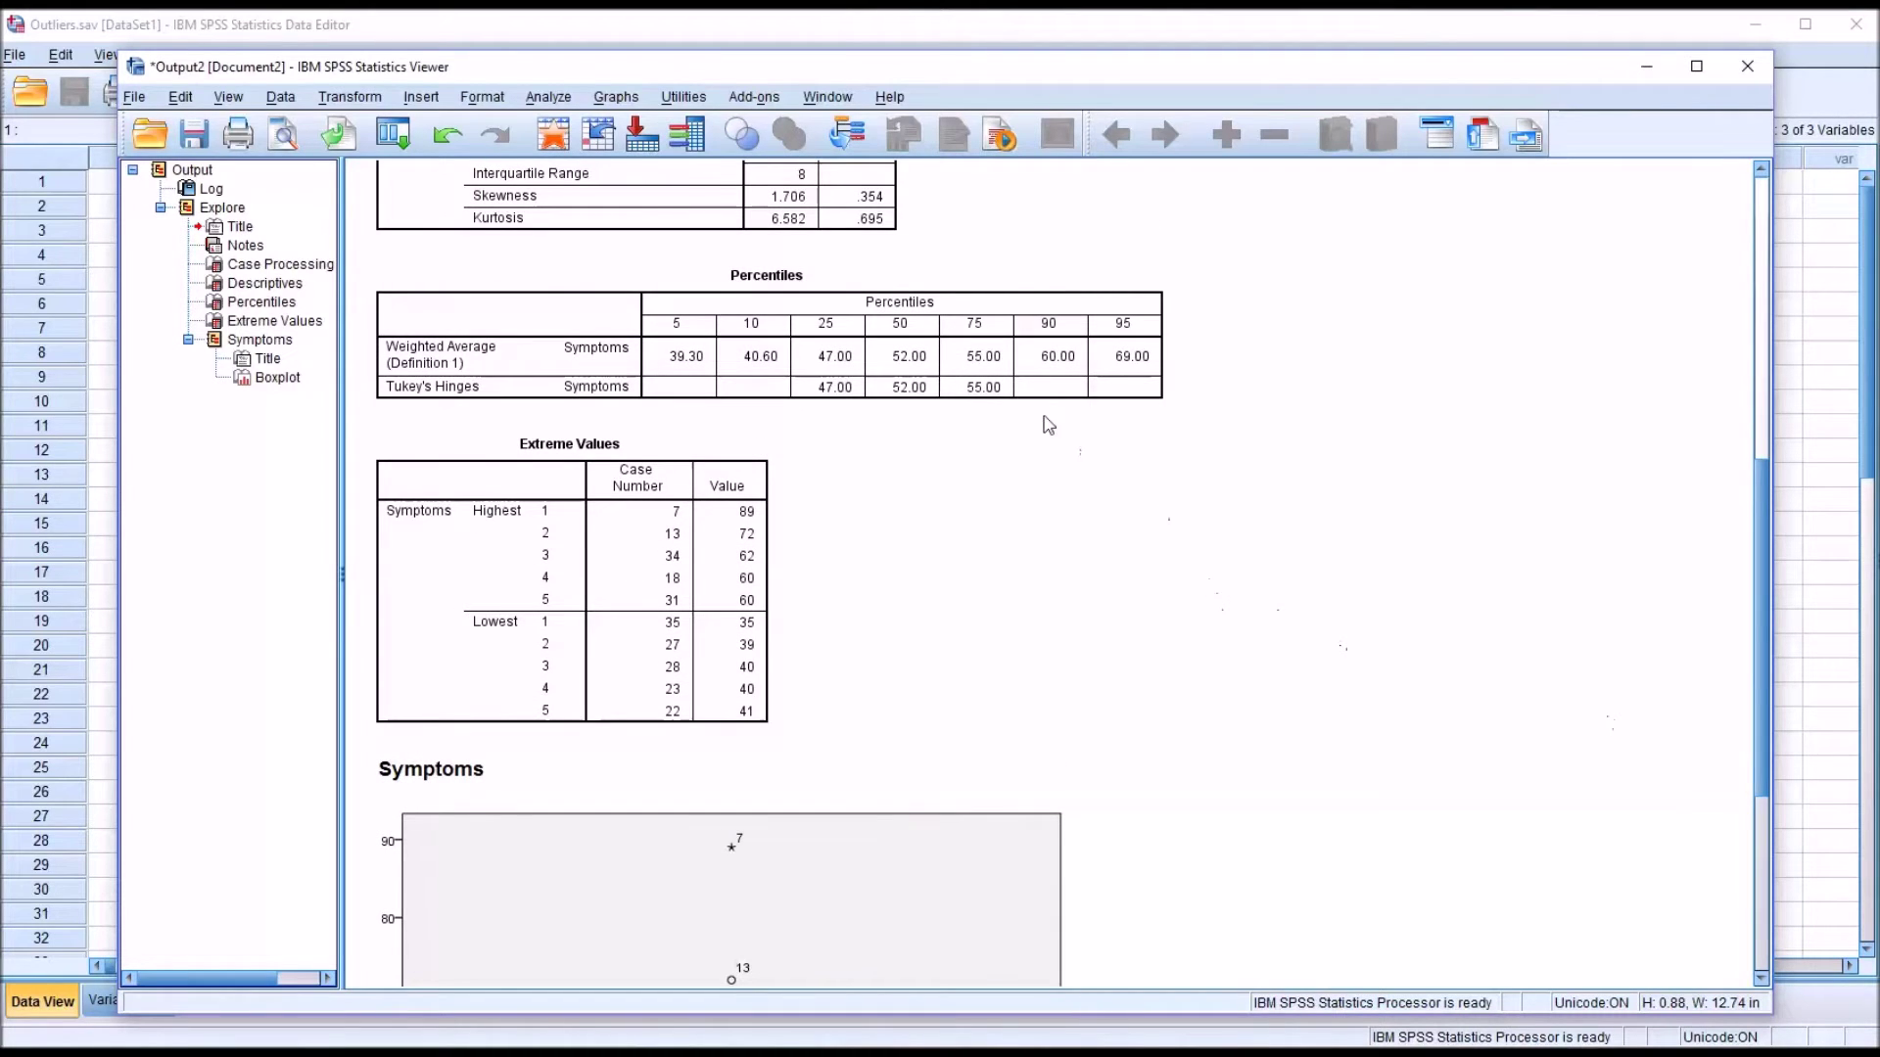
left_click(1023, 391)
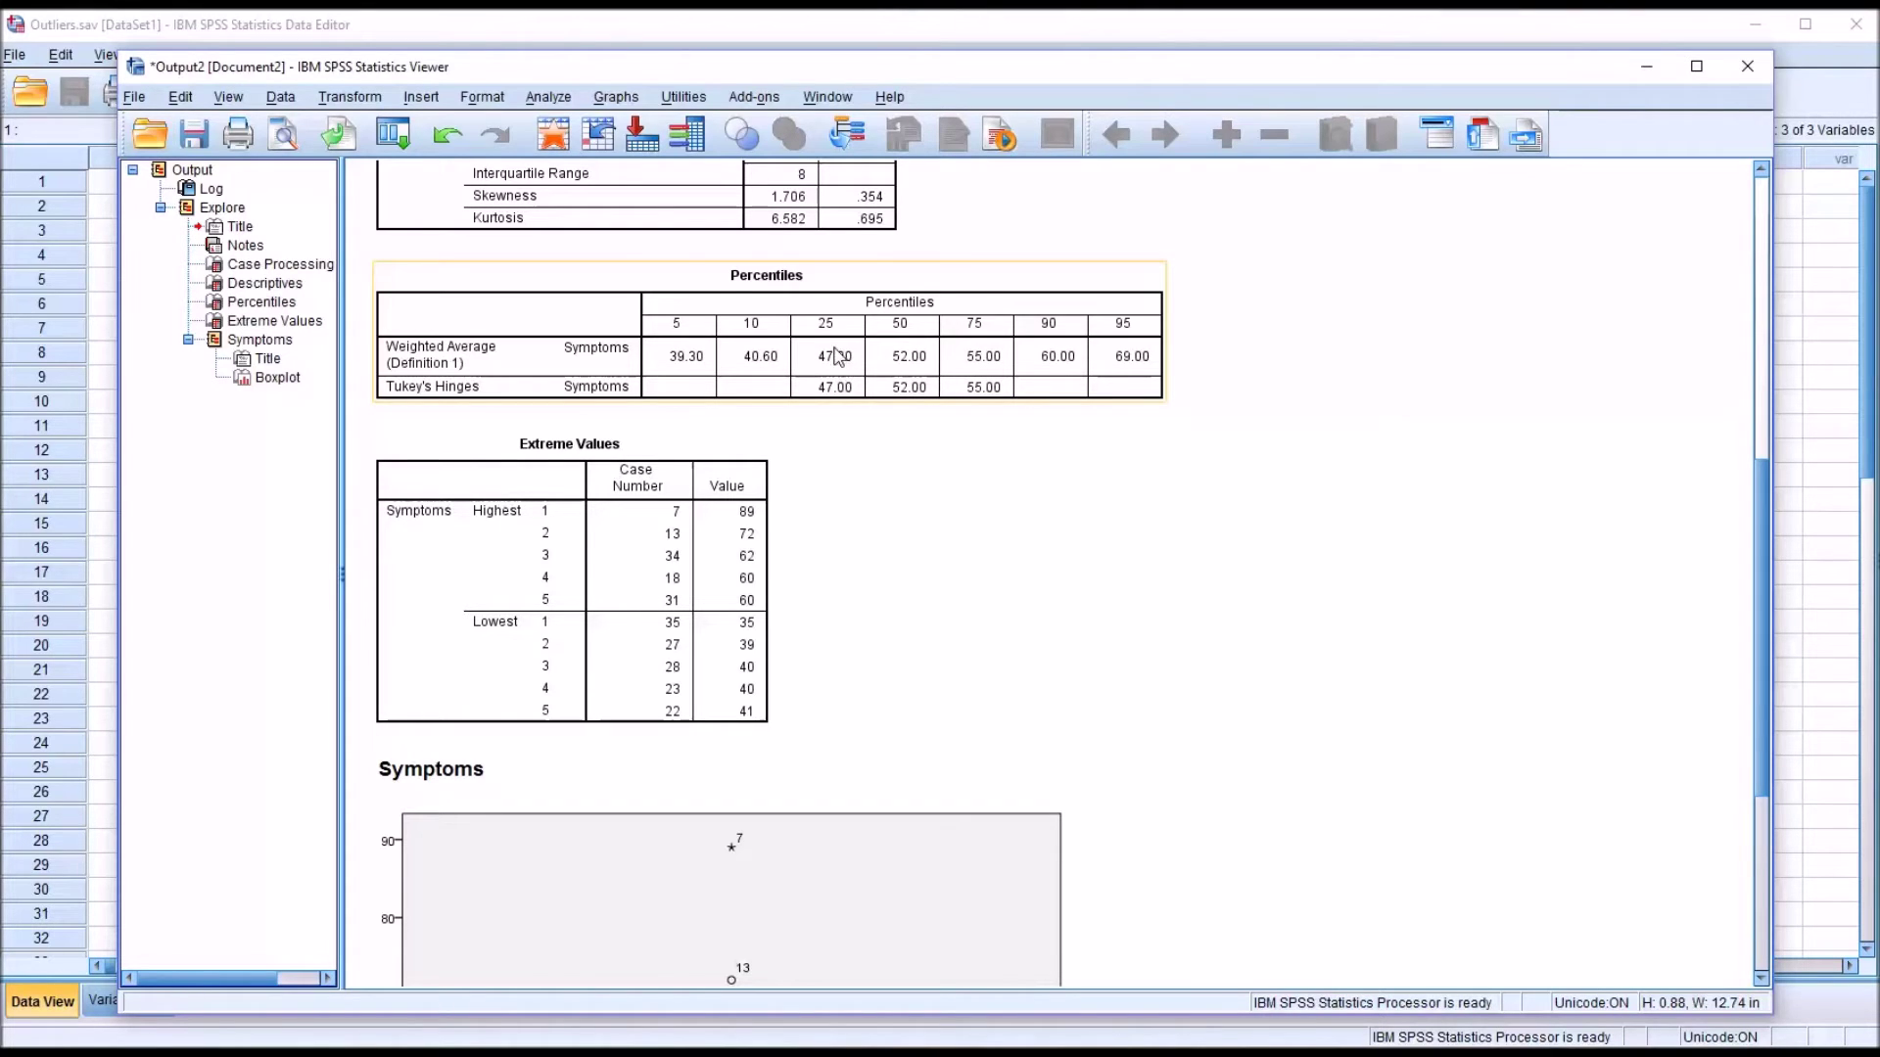
left_click(1084, 475)
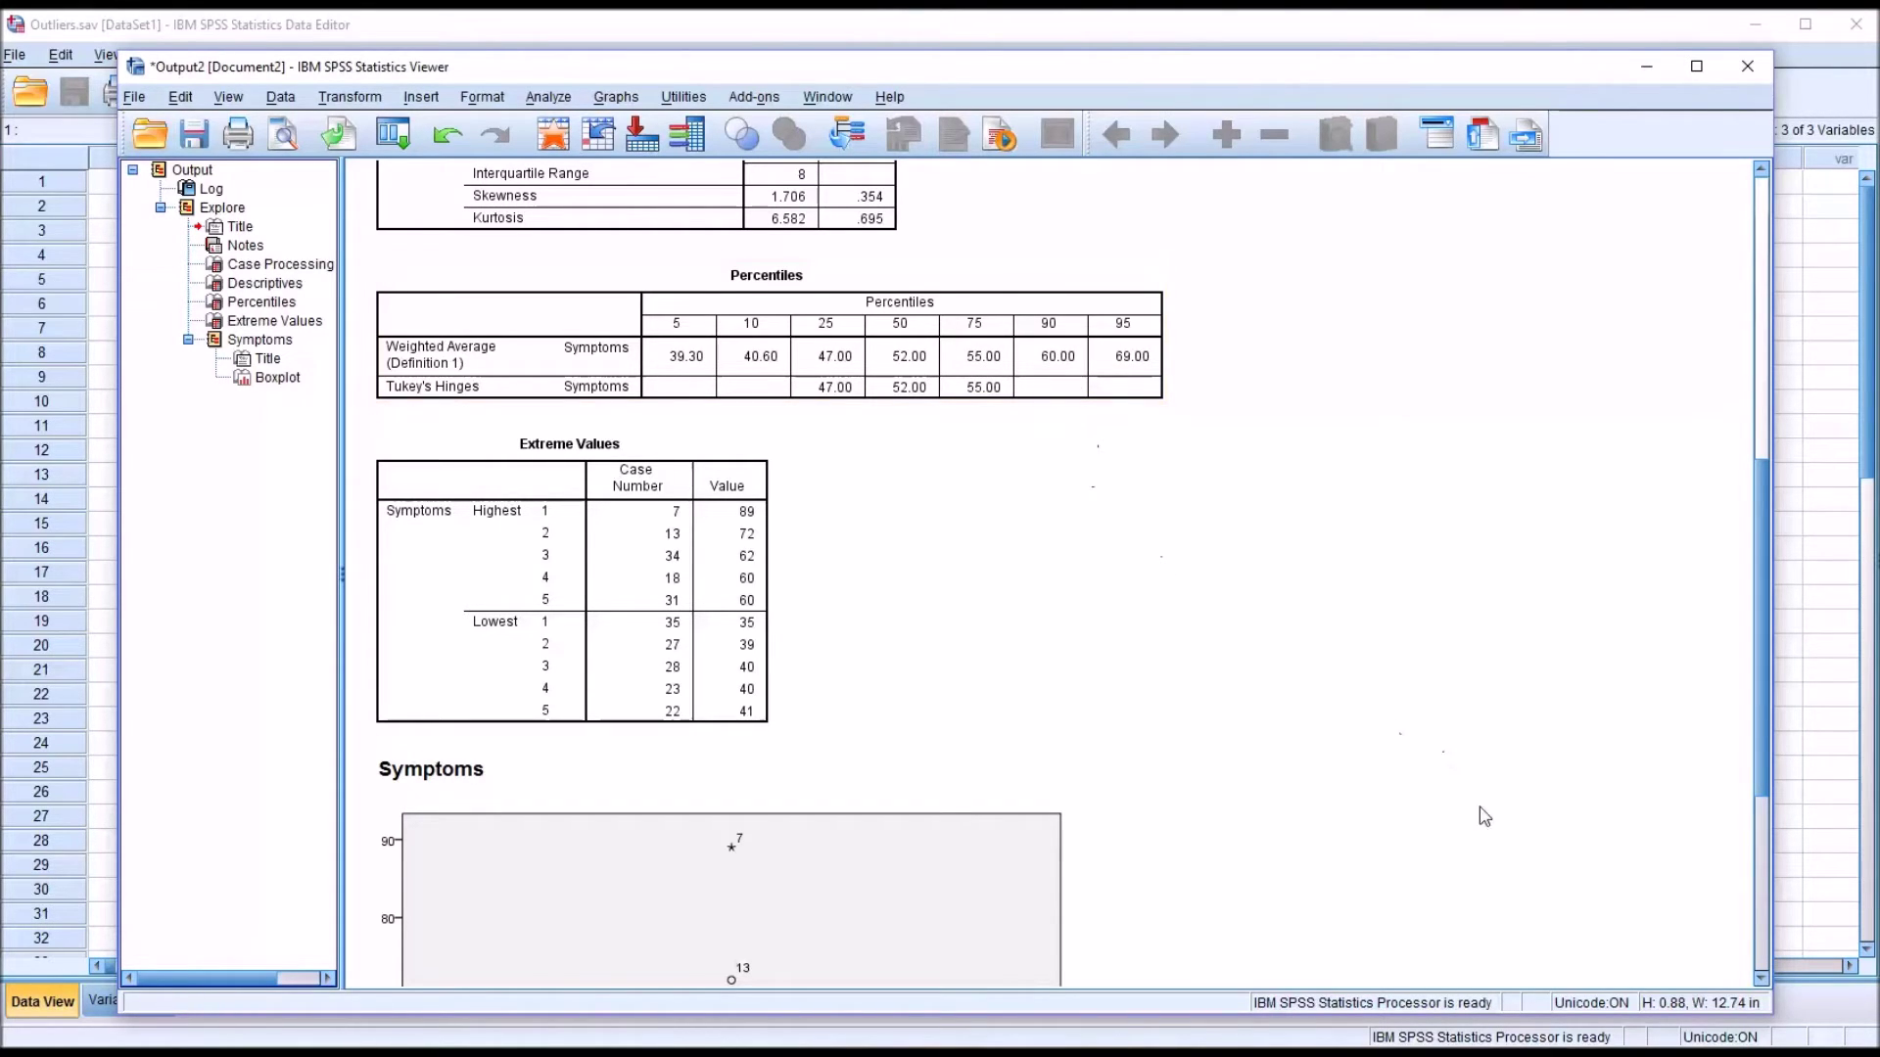
left_click(1048, 375)
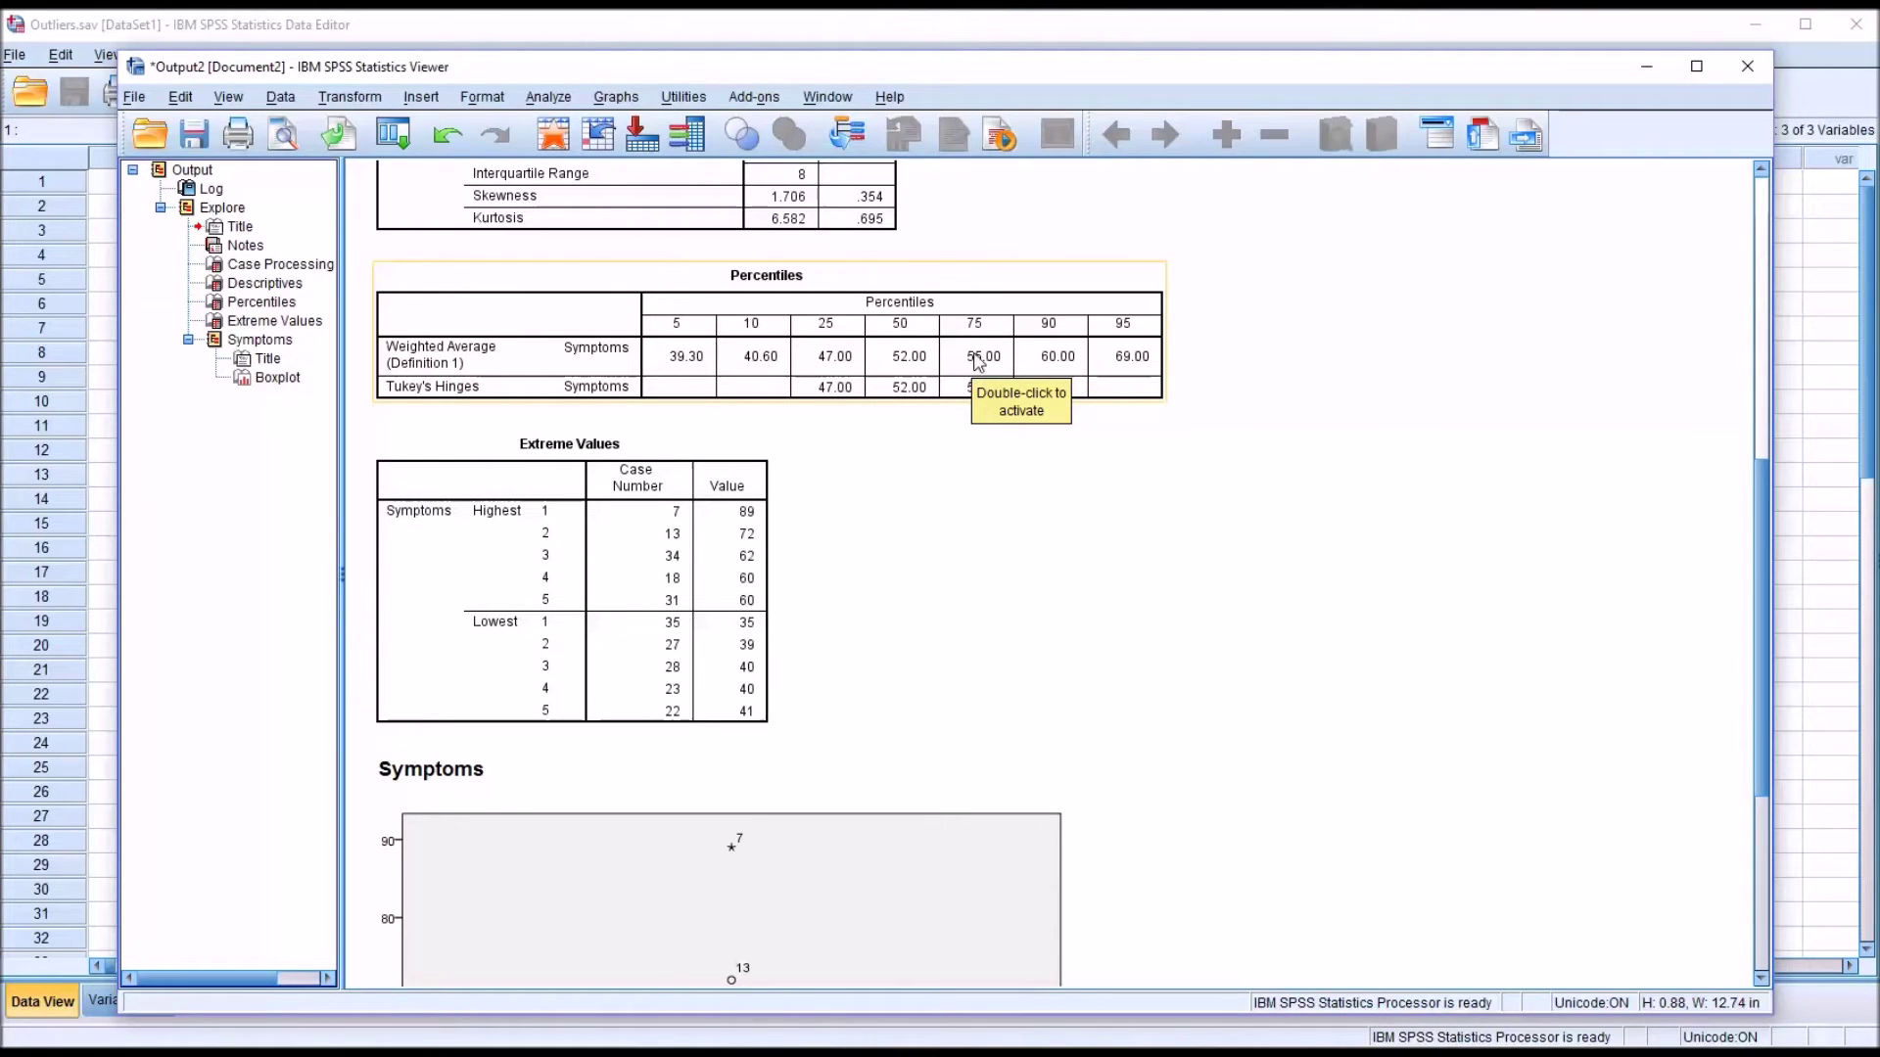
left_click(1055, 499)
left_click(805, 394)
left_click(1087, 783)
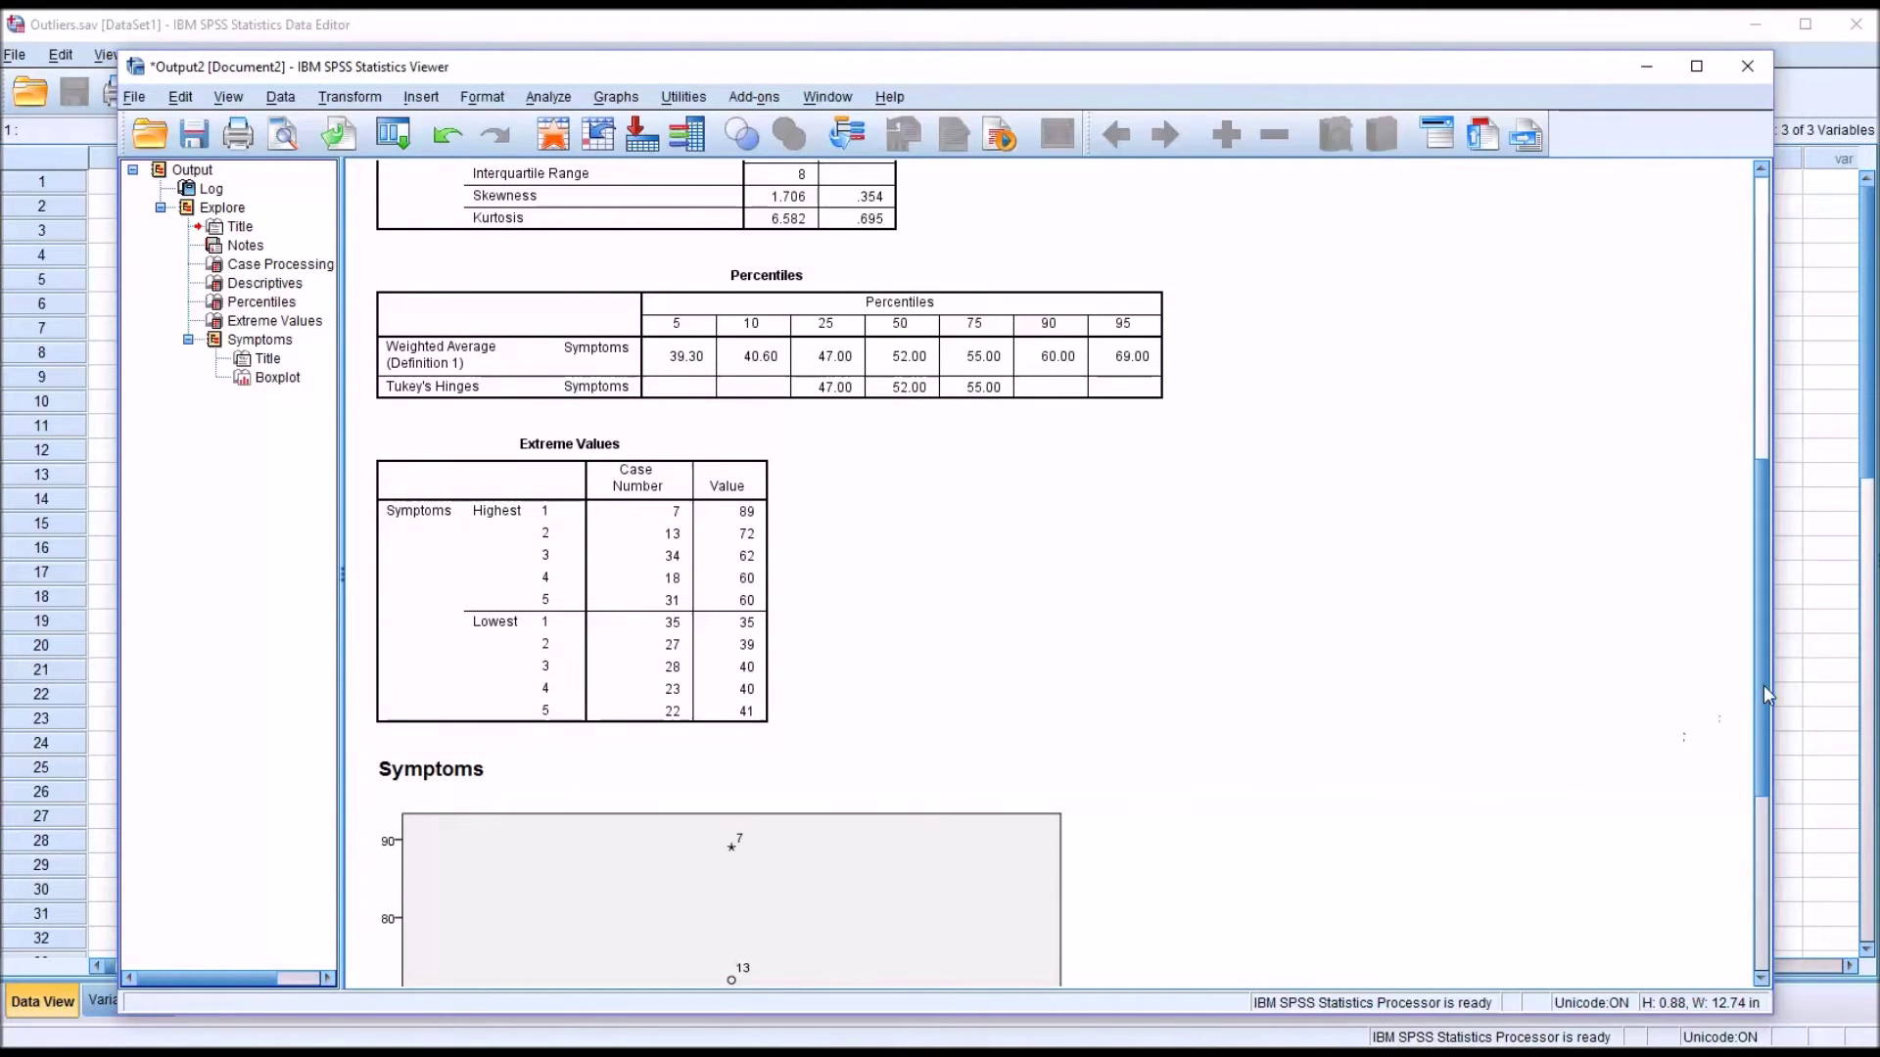
left_click_drag(1767, 696, 1770, 813)
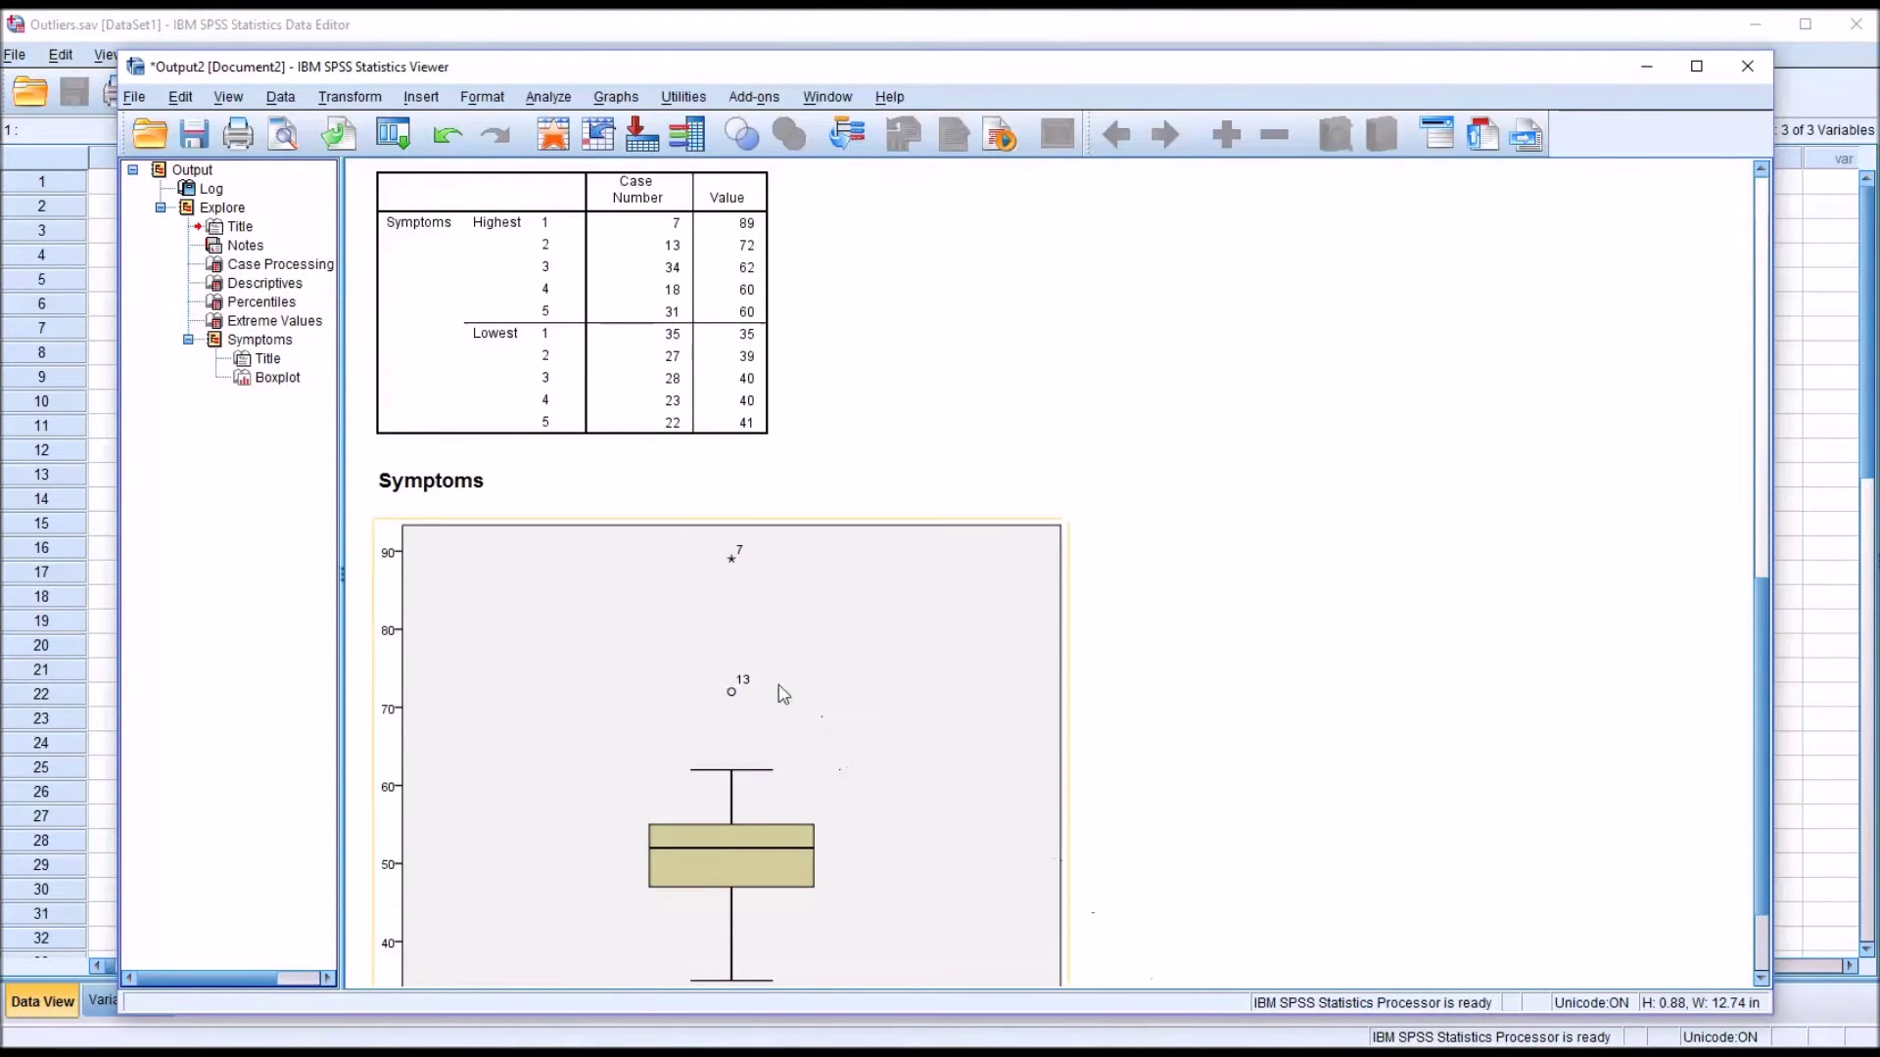
Verify in the Data Editor that cases 13 and 7 have Symptoms 72 and 89, then return to the output
left_click(674, 45)
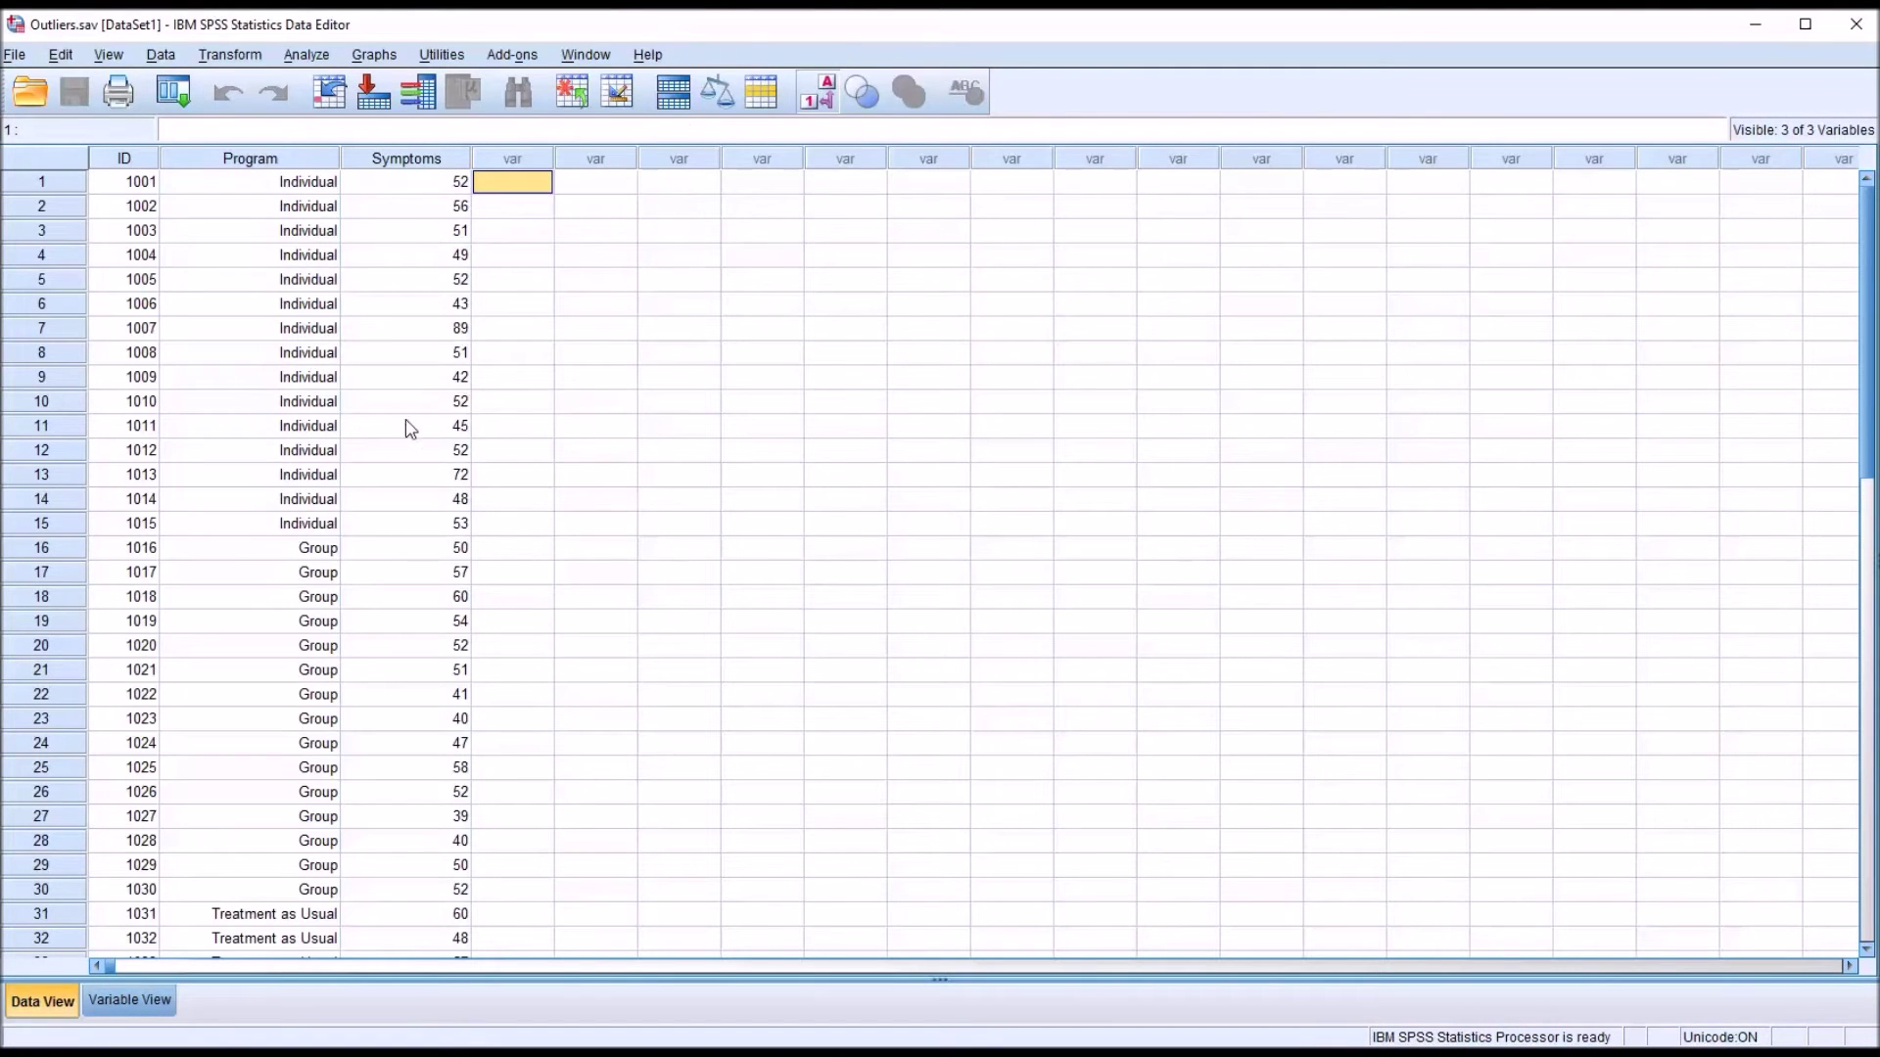
left_click(405, 475)
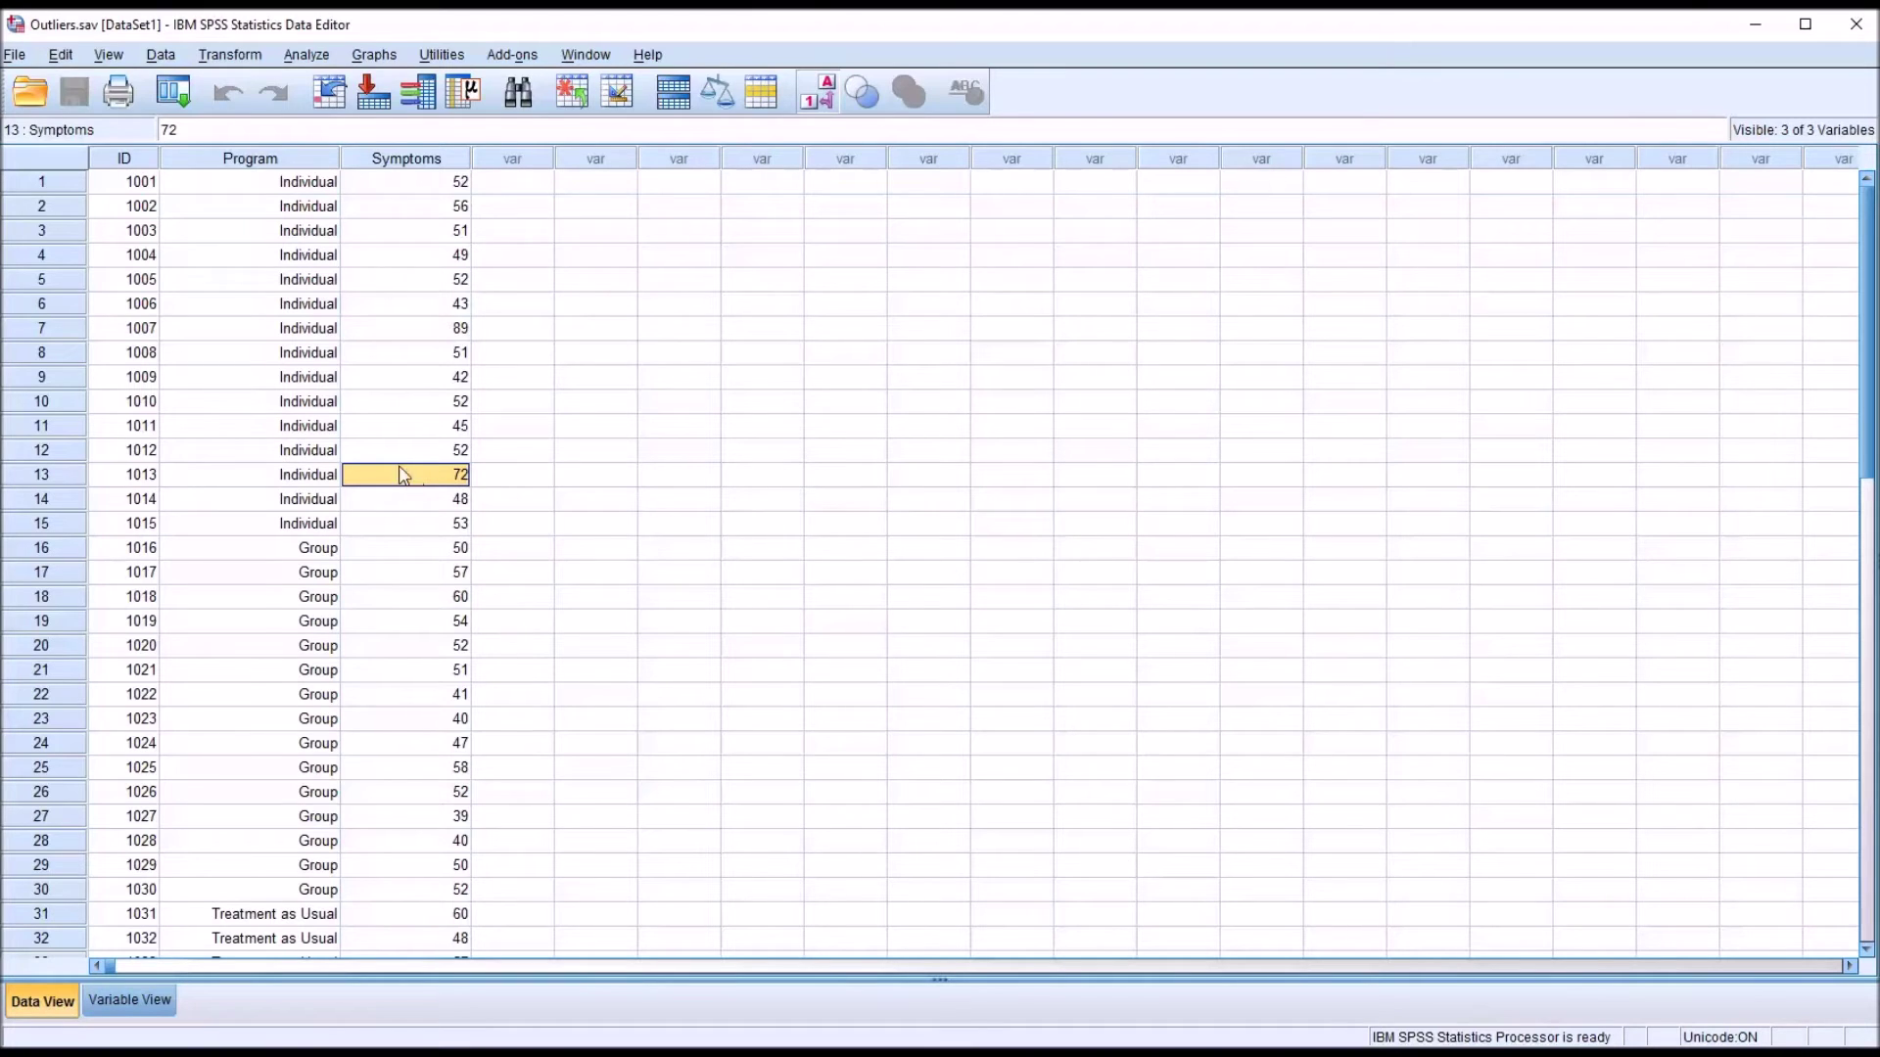
left_click(400, 330)
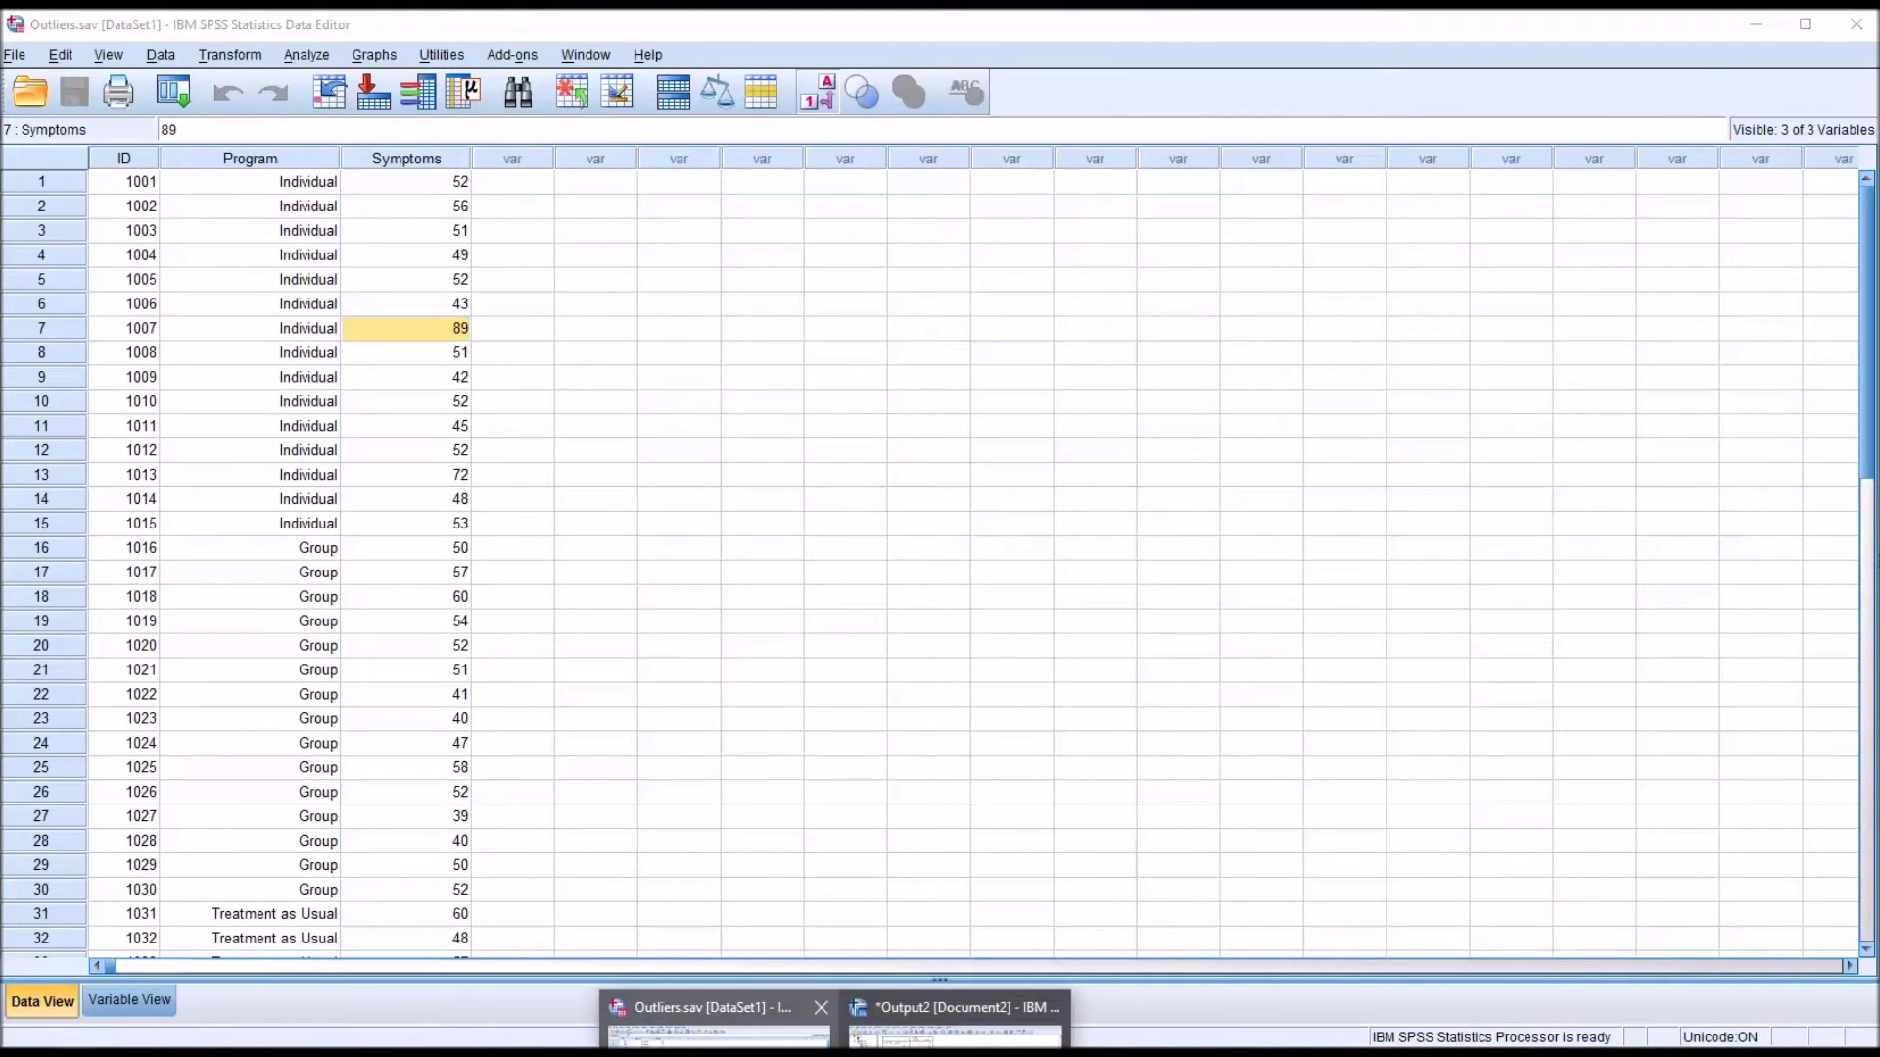
left_click(979, 1018)
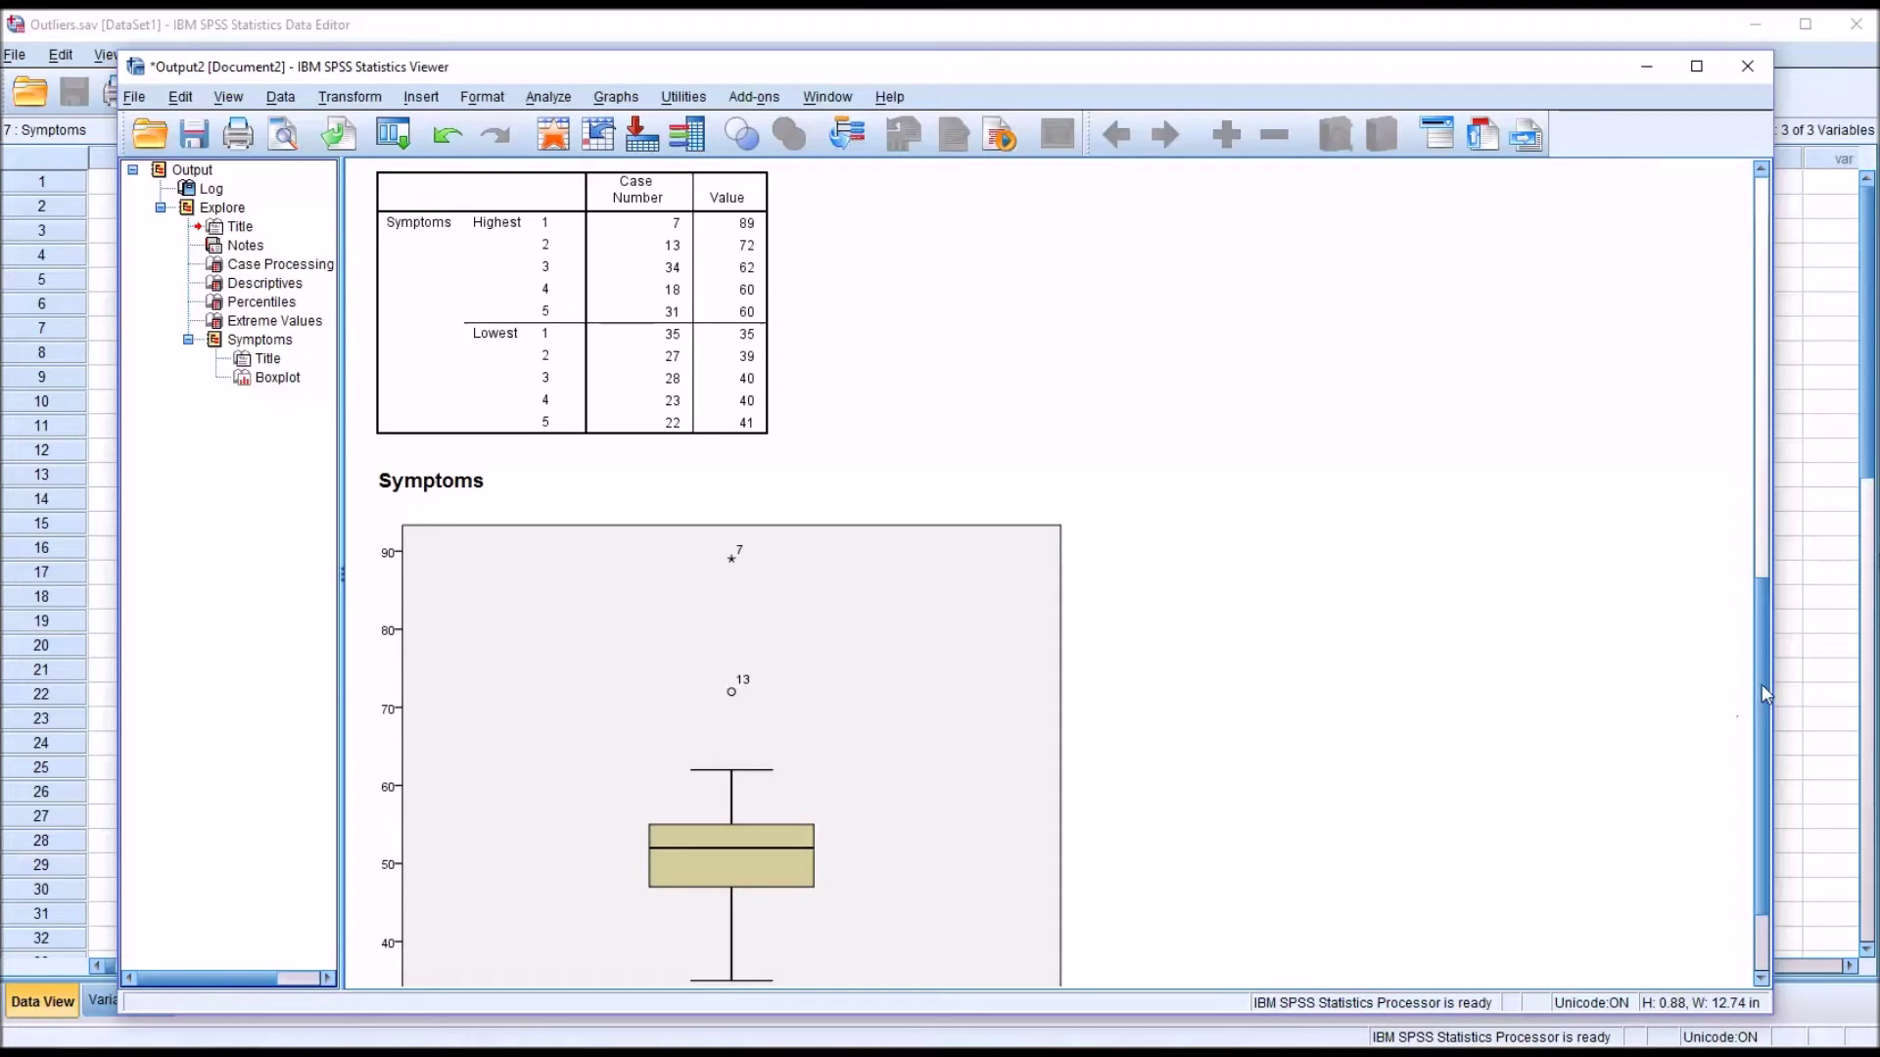
Select the Symptoms boxplot, then scroll back to the percentiles (39.30 to 69.00)
scroll(1741, 710, "down", 2)
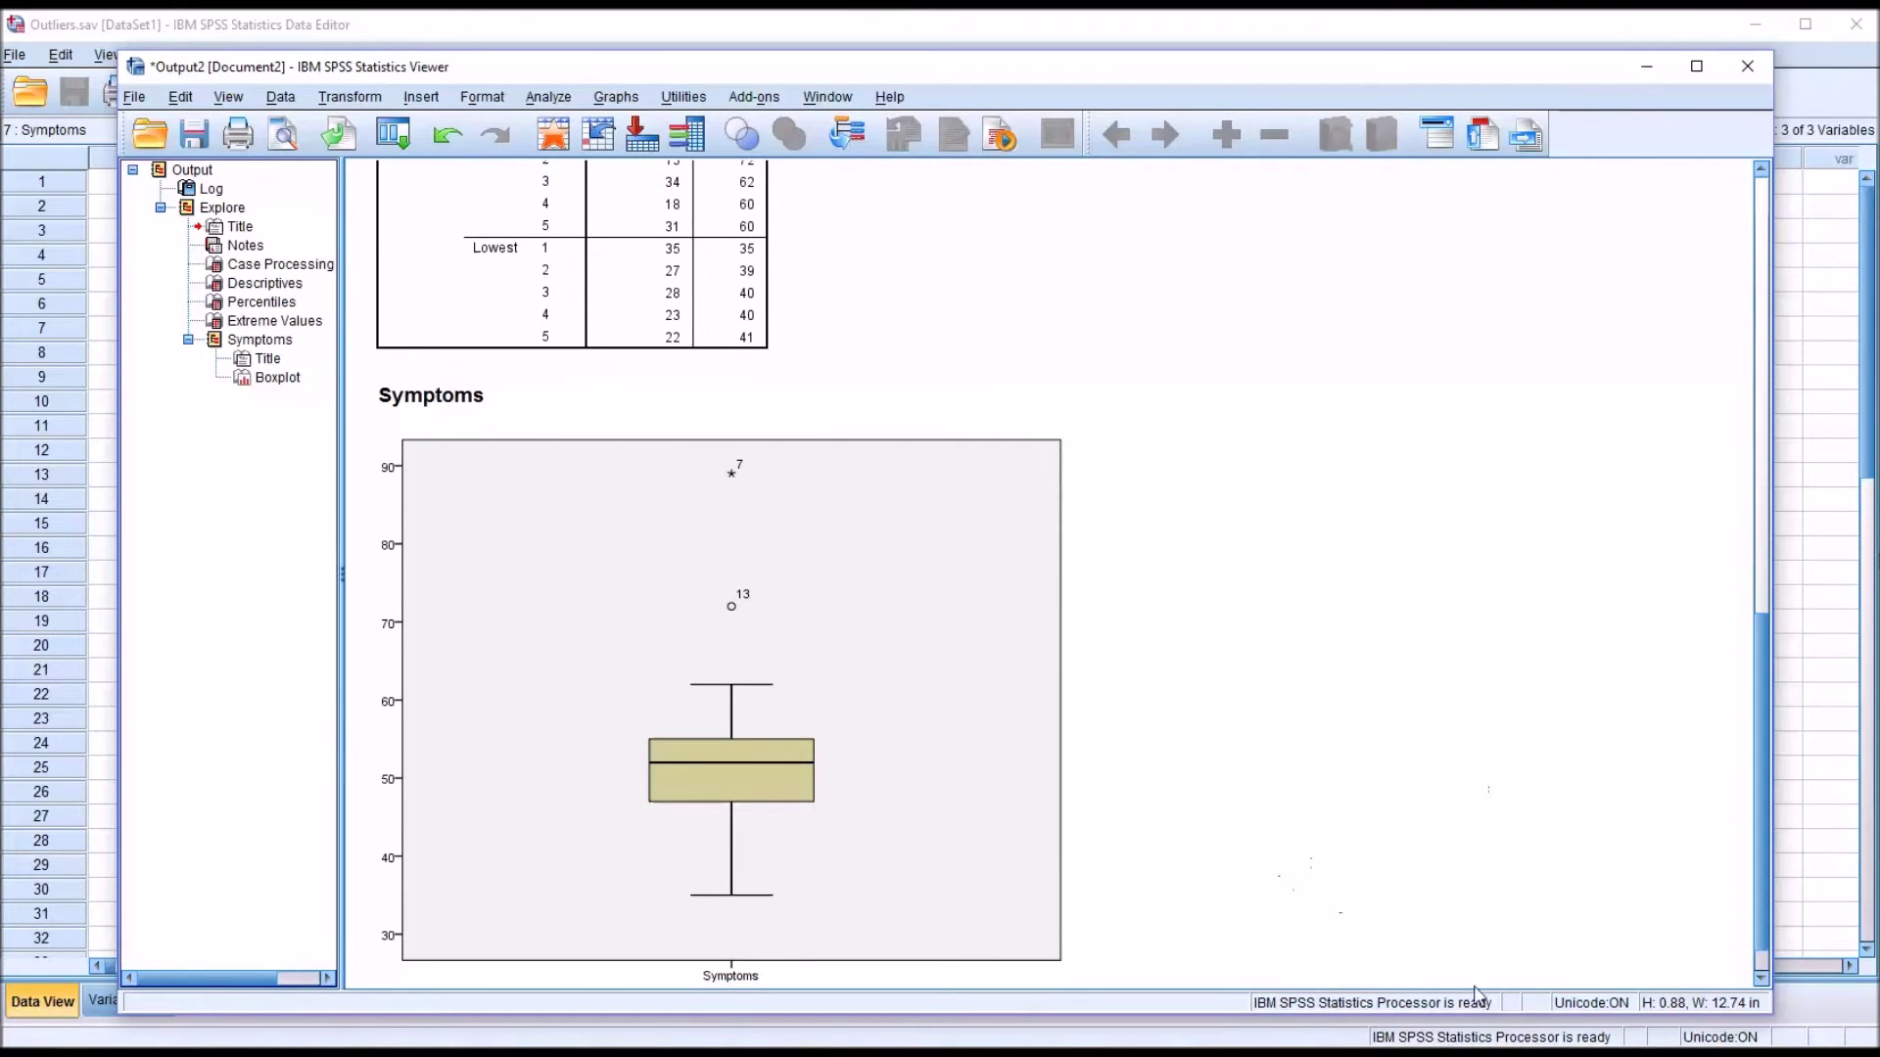
left_click(874, 727)
left_click_drag(1758, 818, 1729, 679)
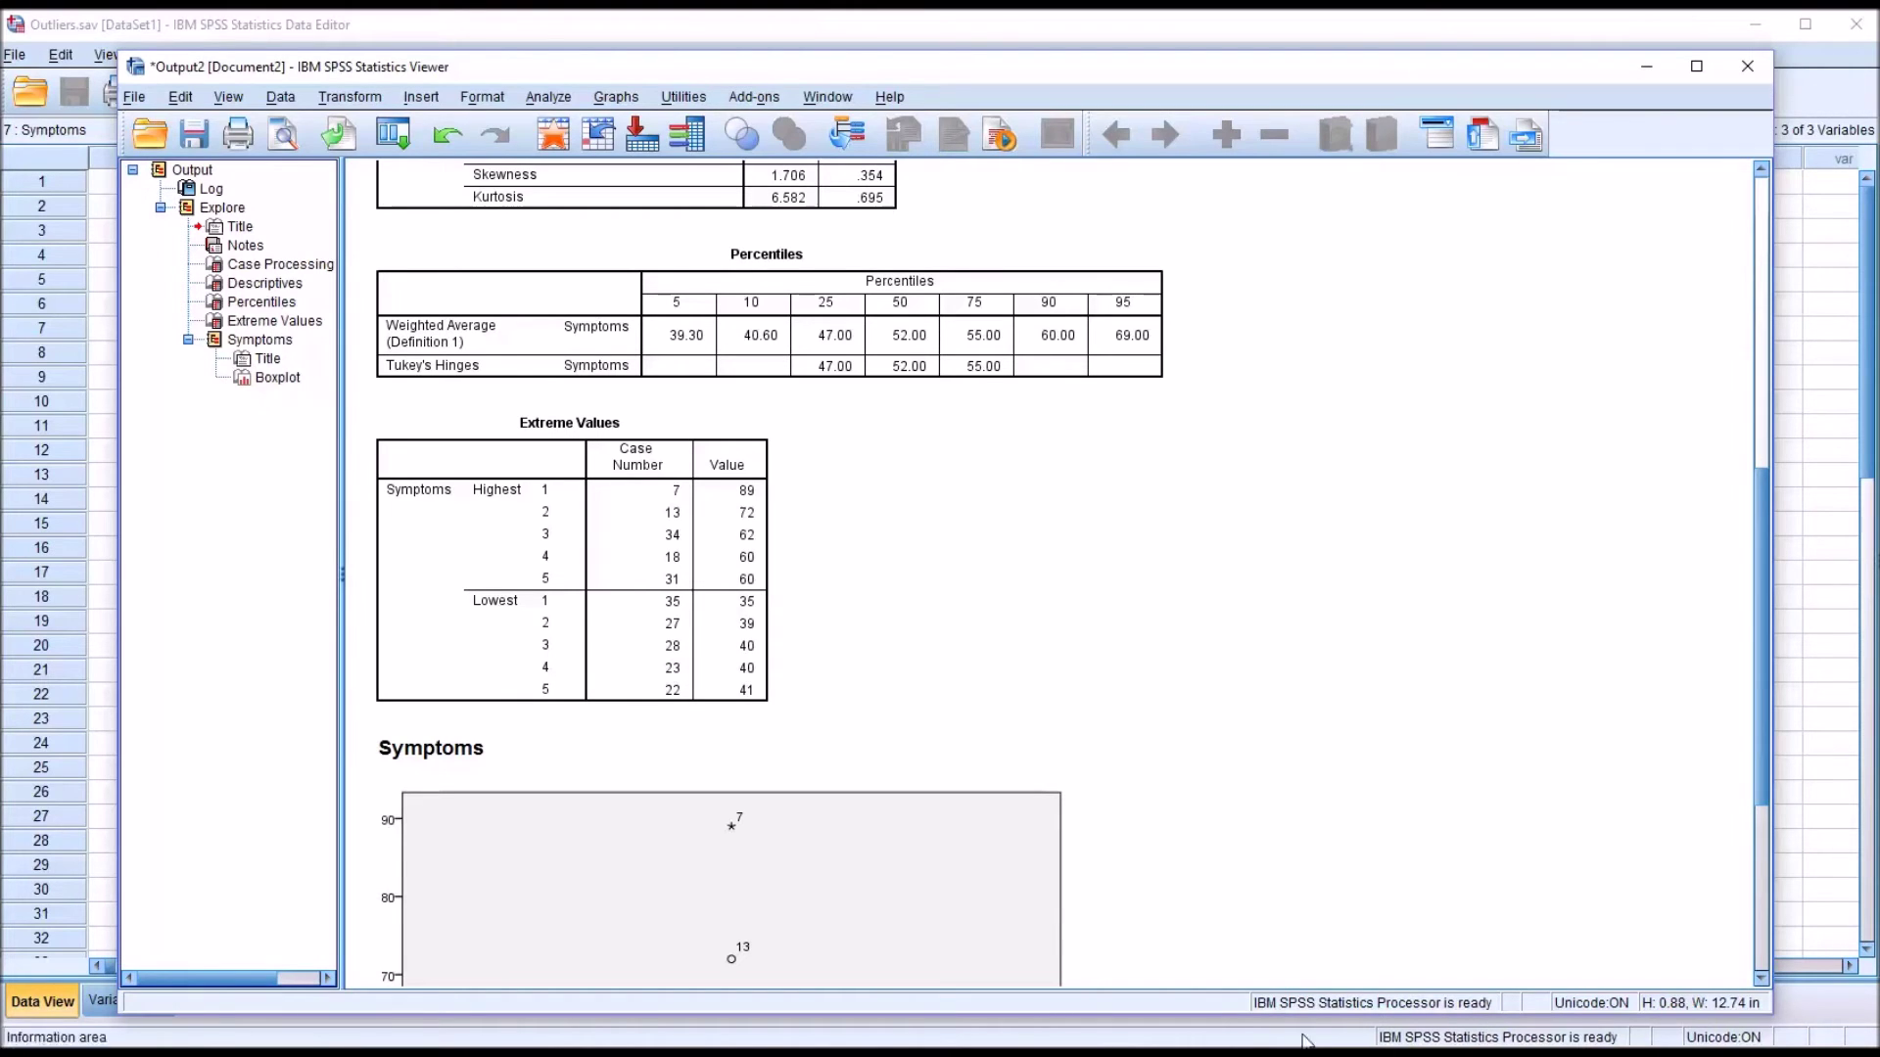
Select the Percentiles table, then scroll down to the boxplot flagging cases 7 and 13
left_click(976, 372)
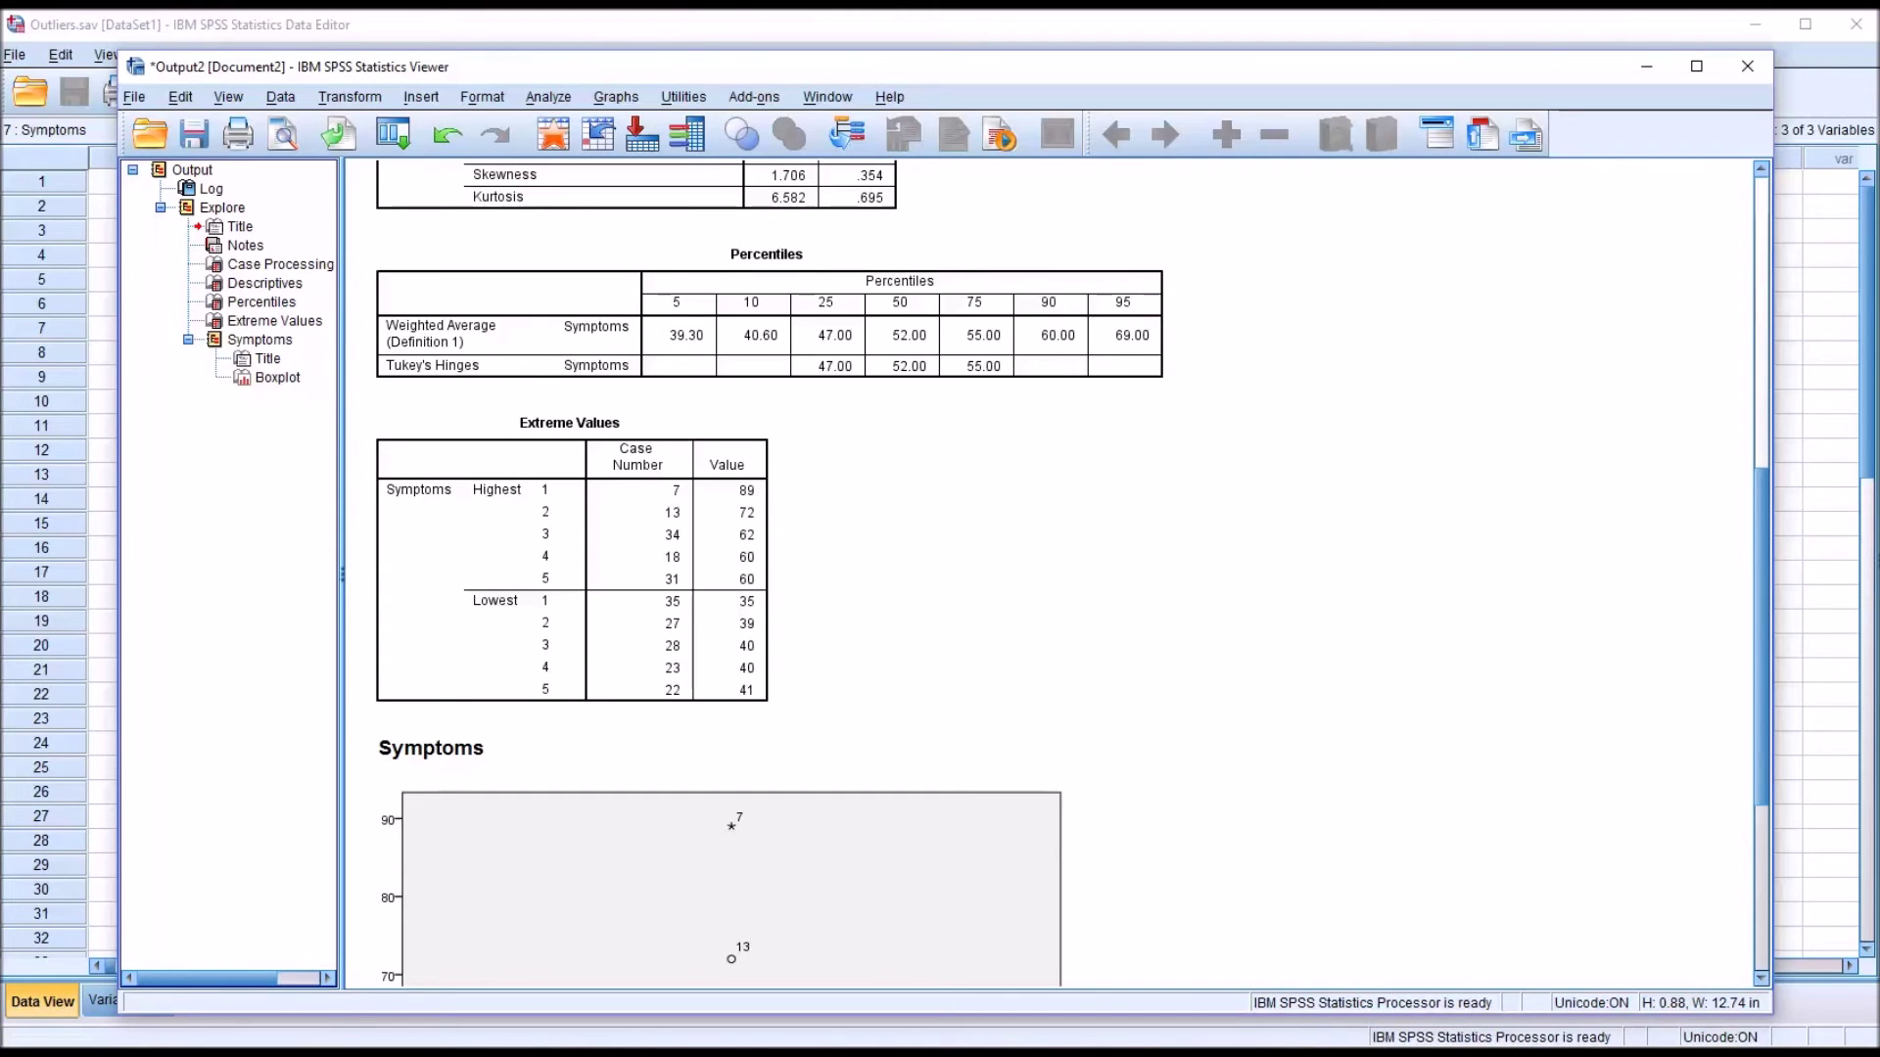
left_click_drag(1758, 750, 1747, 867)
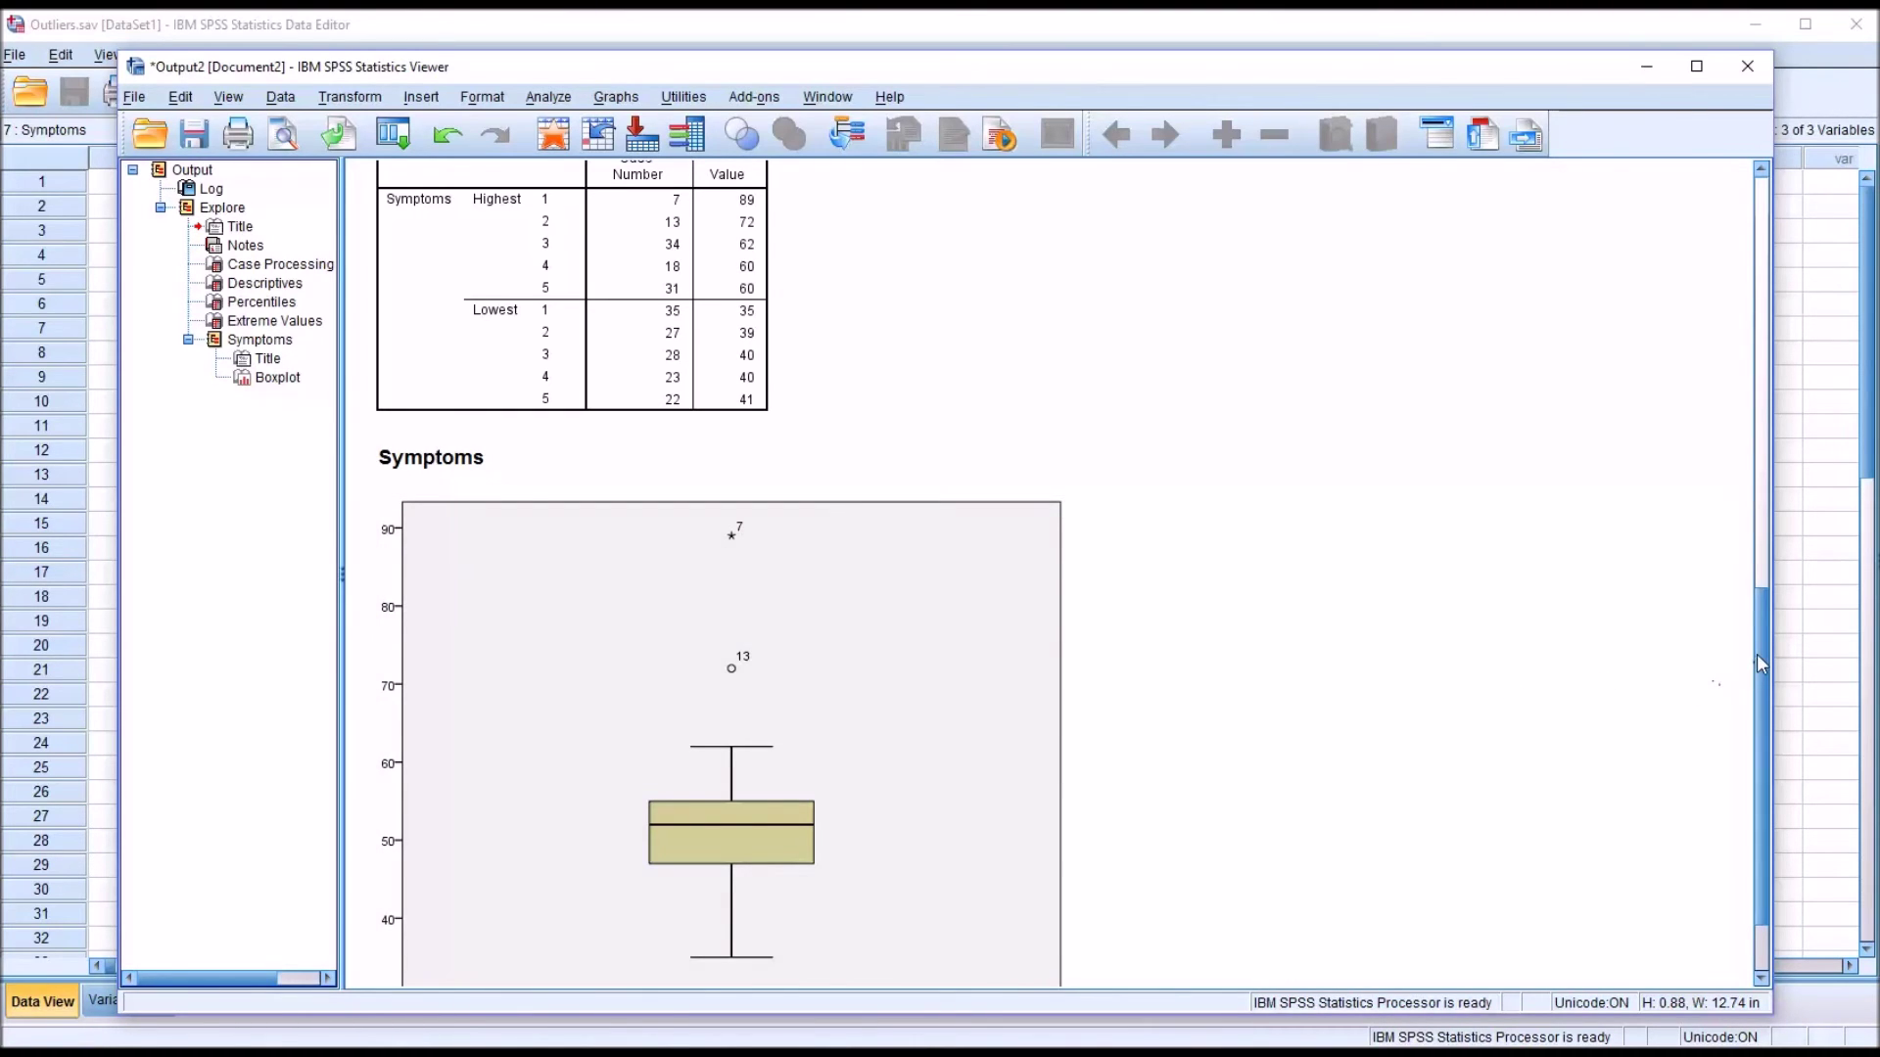
left_click_drag(1758, 654, 1762, 690)
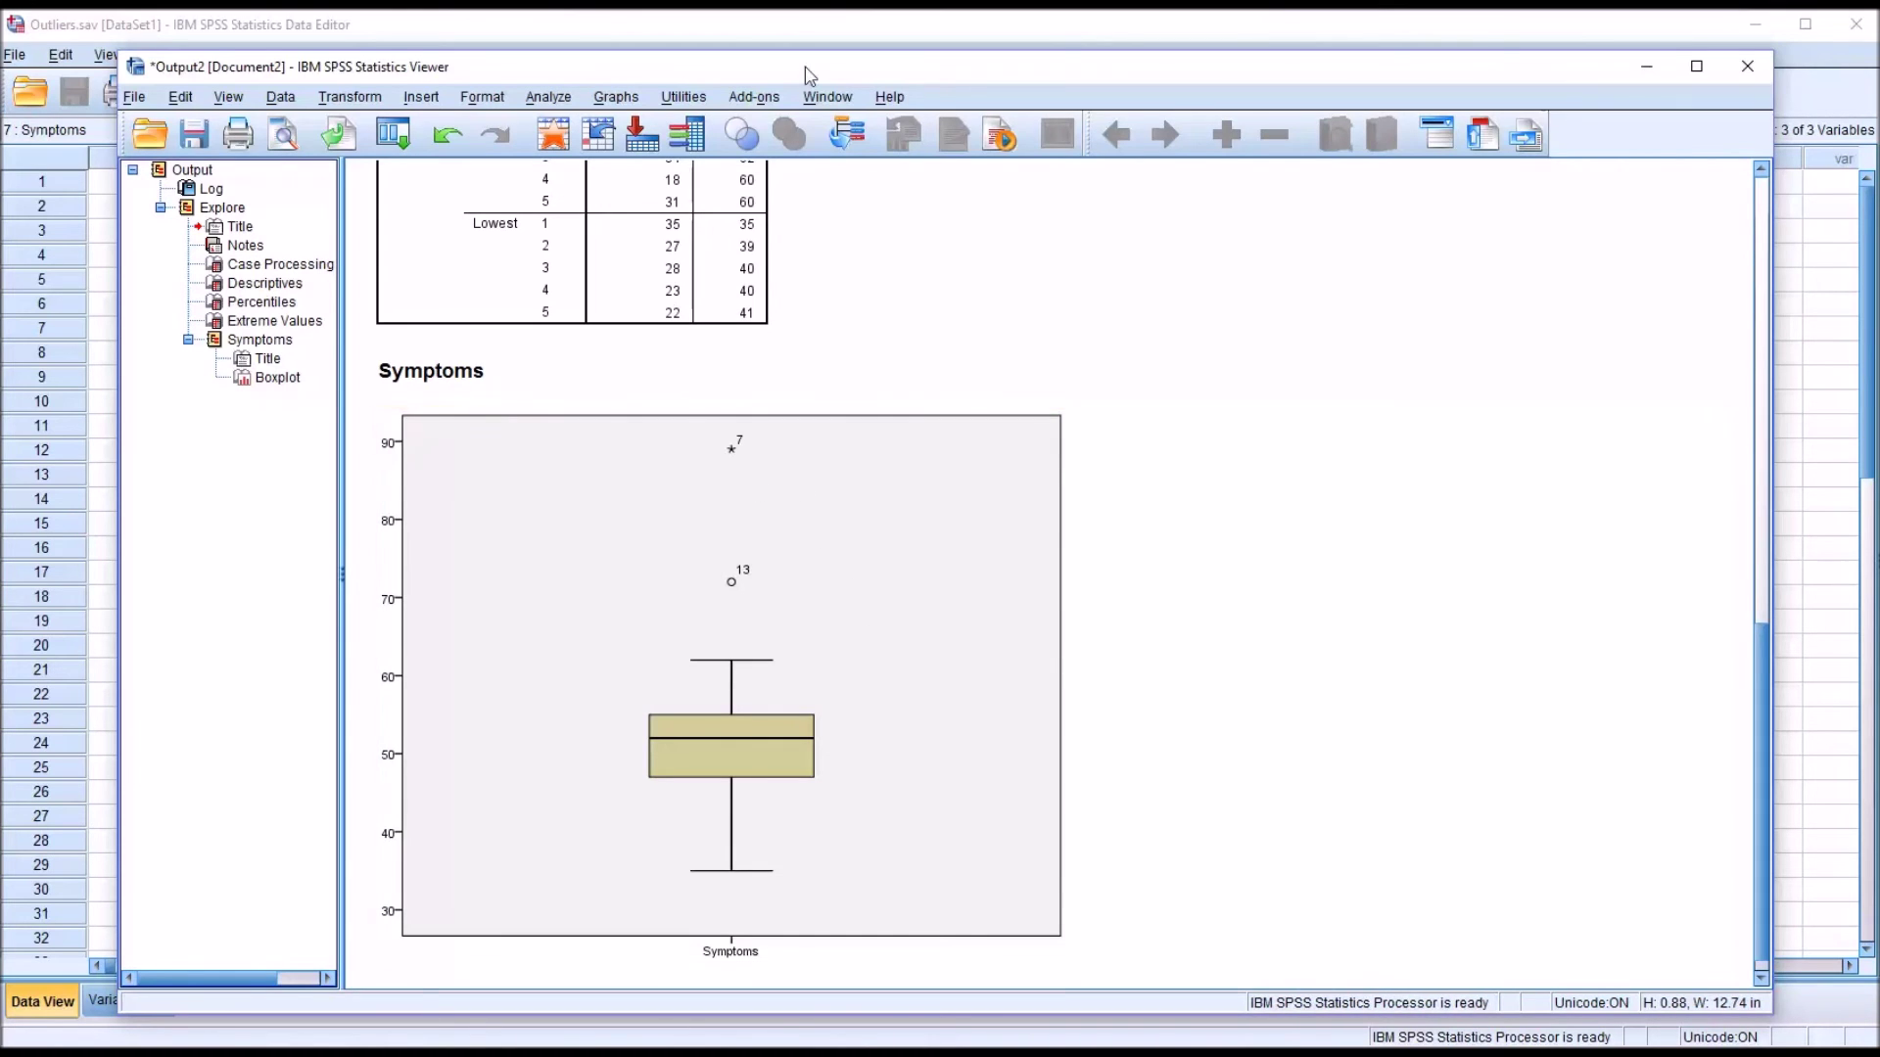
In the Data Editor, compare case 7's Symptoms value 89 with case 13's value 72
left_click(795, 33)
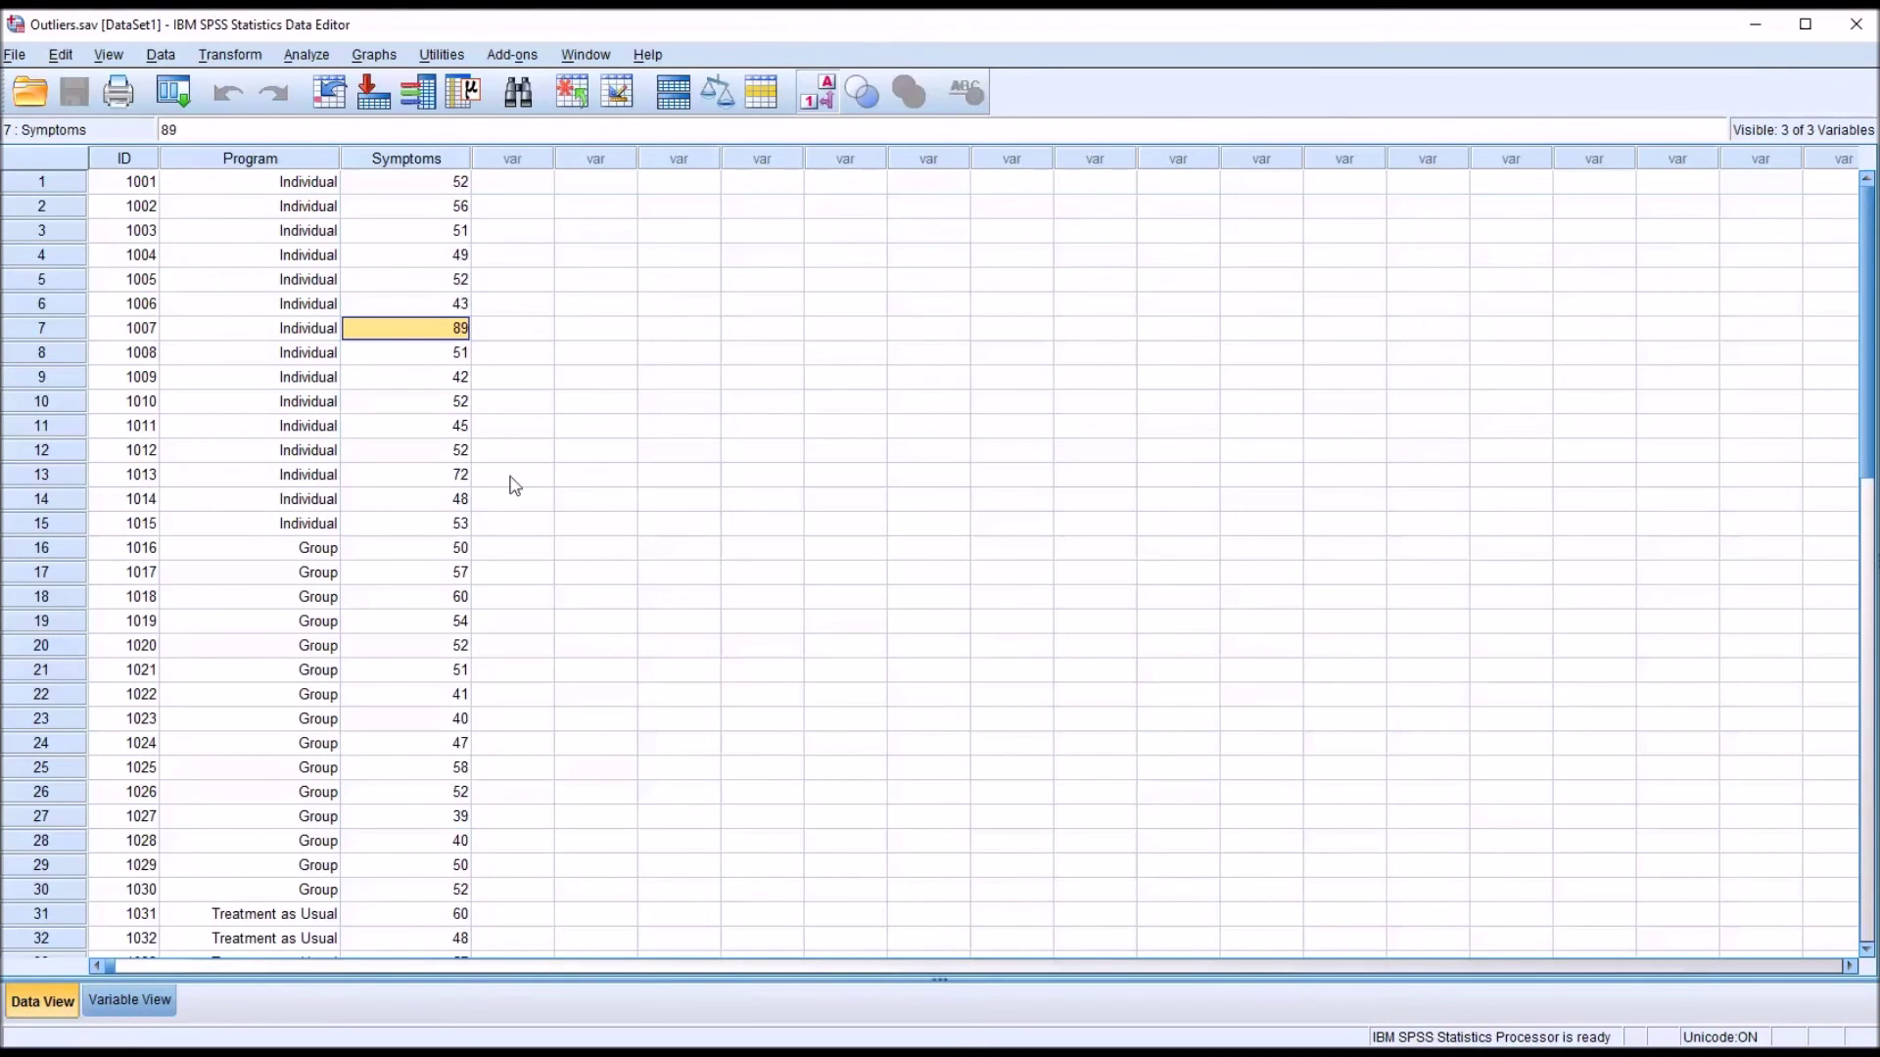
left_click(431, 475)
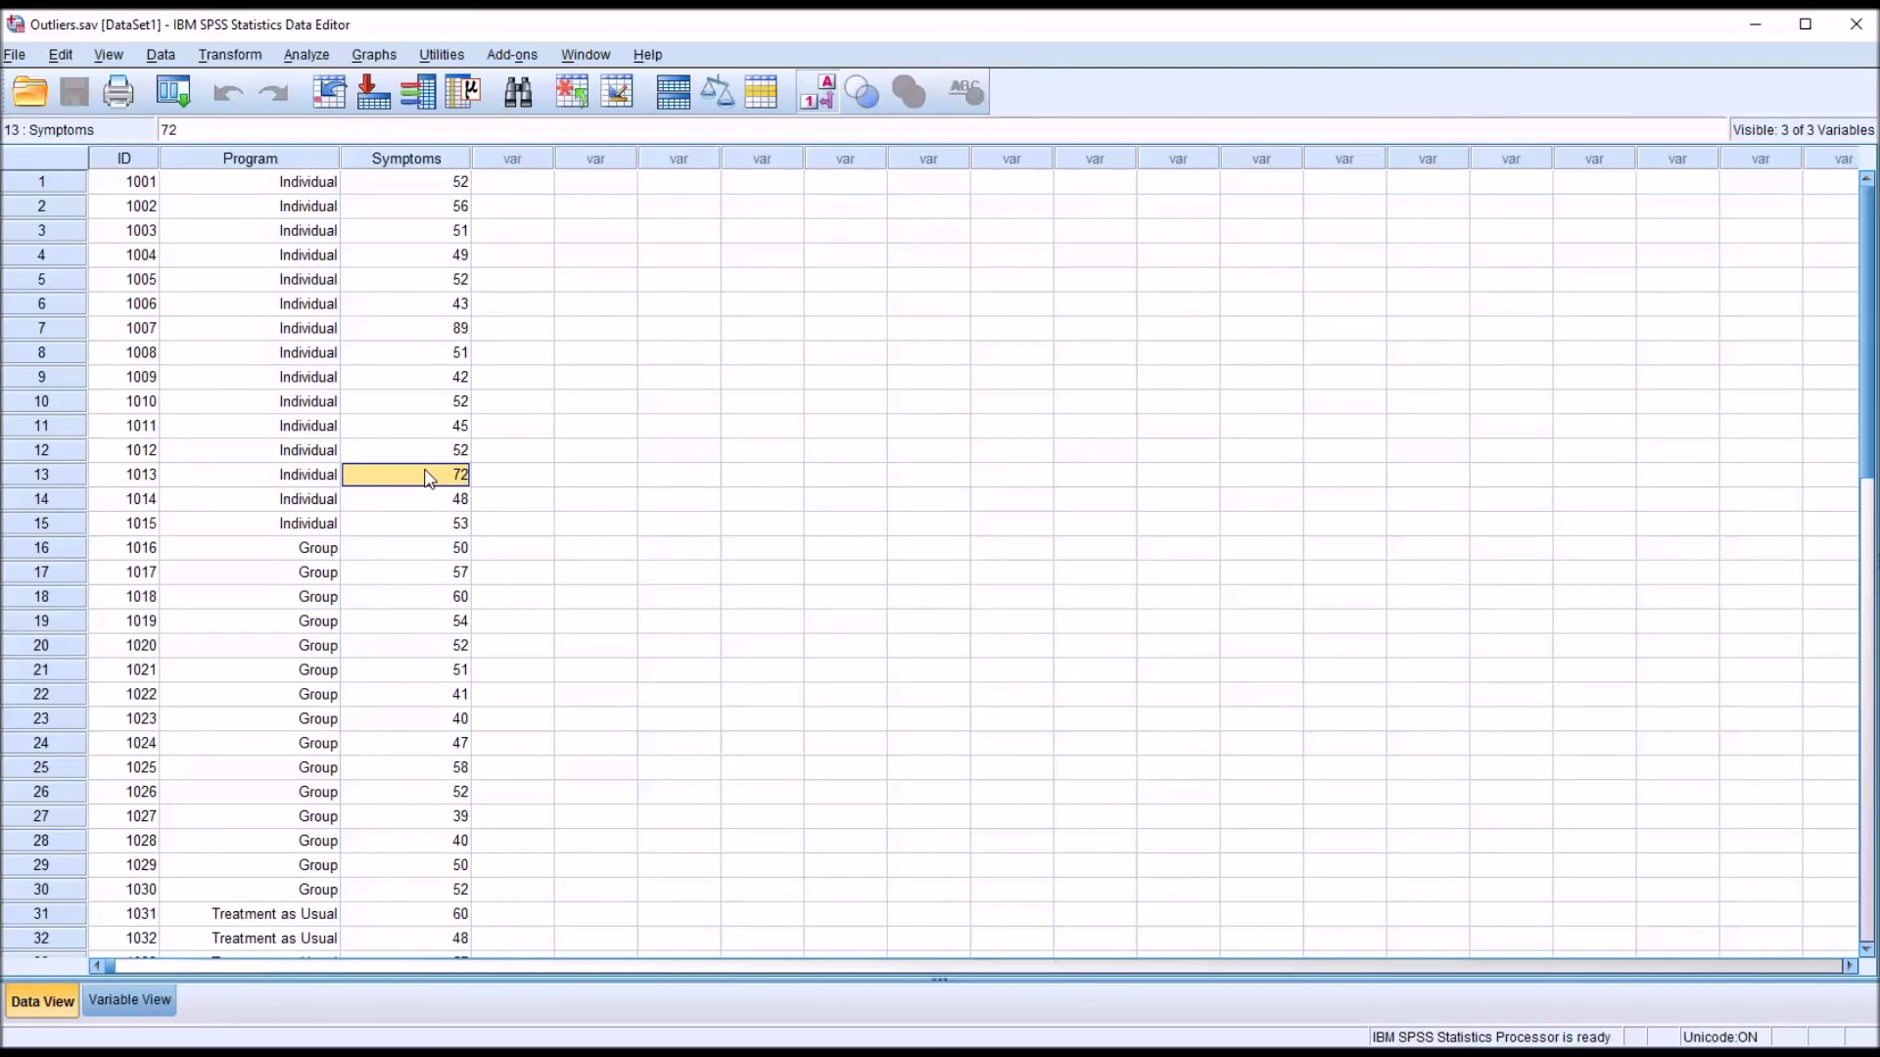
left_click(428, 333)
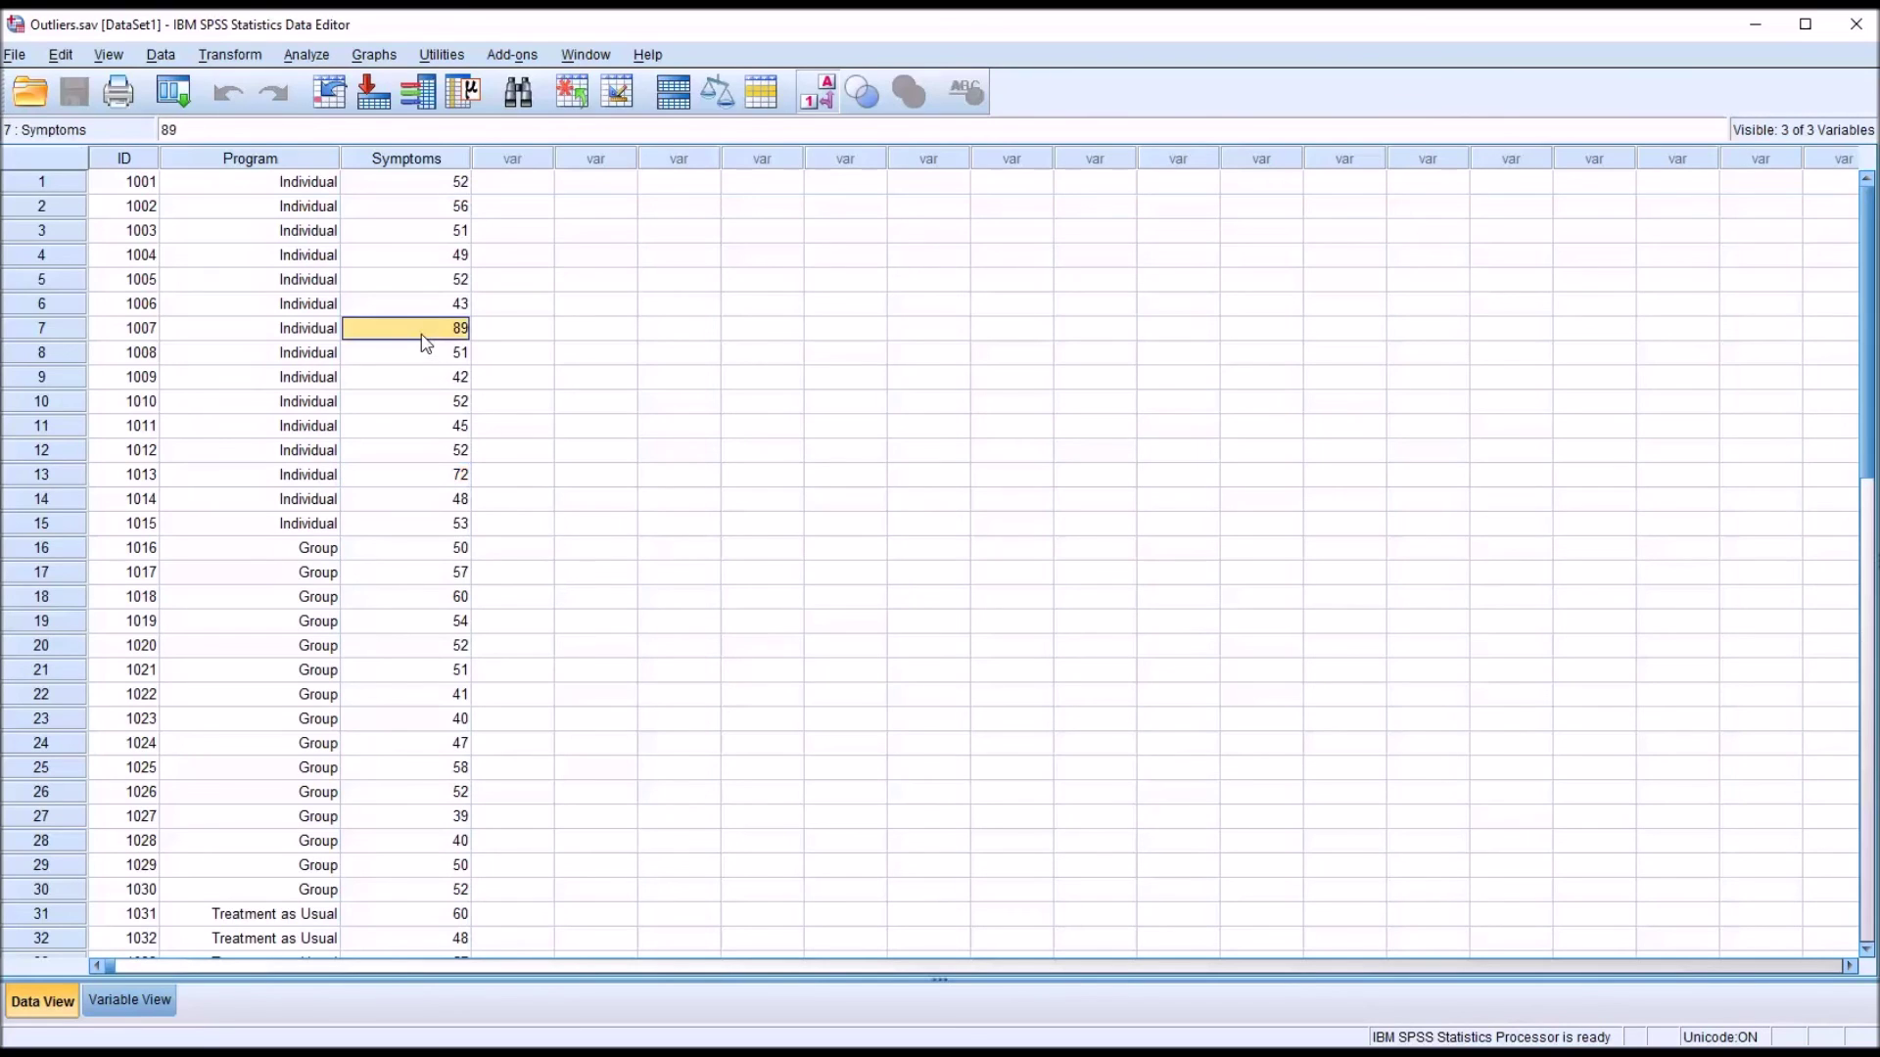
left_click(427, 476)
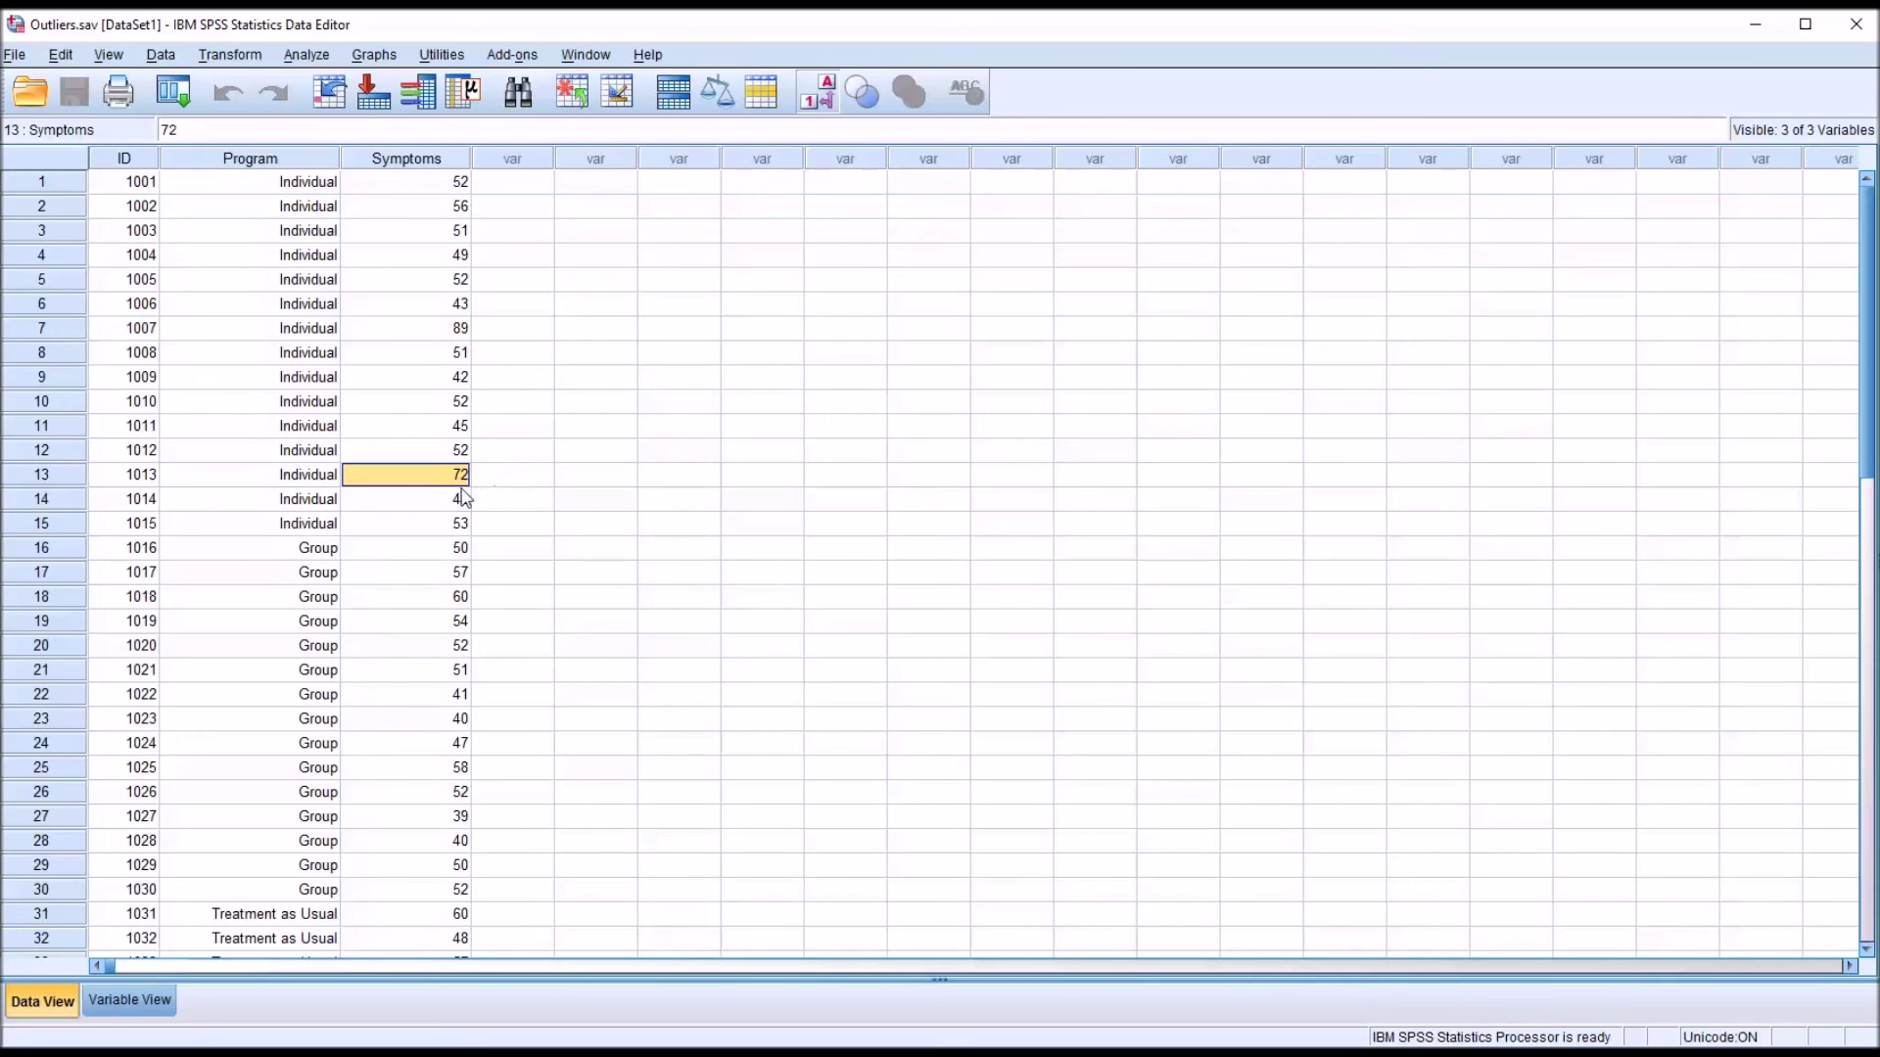
left_click(430, 333)
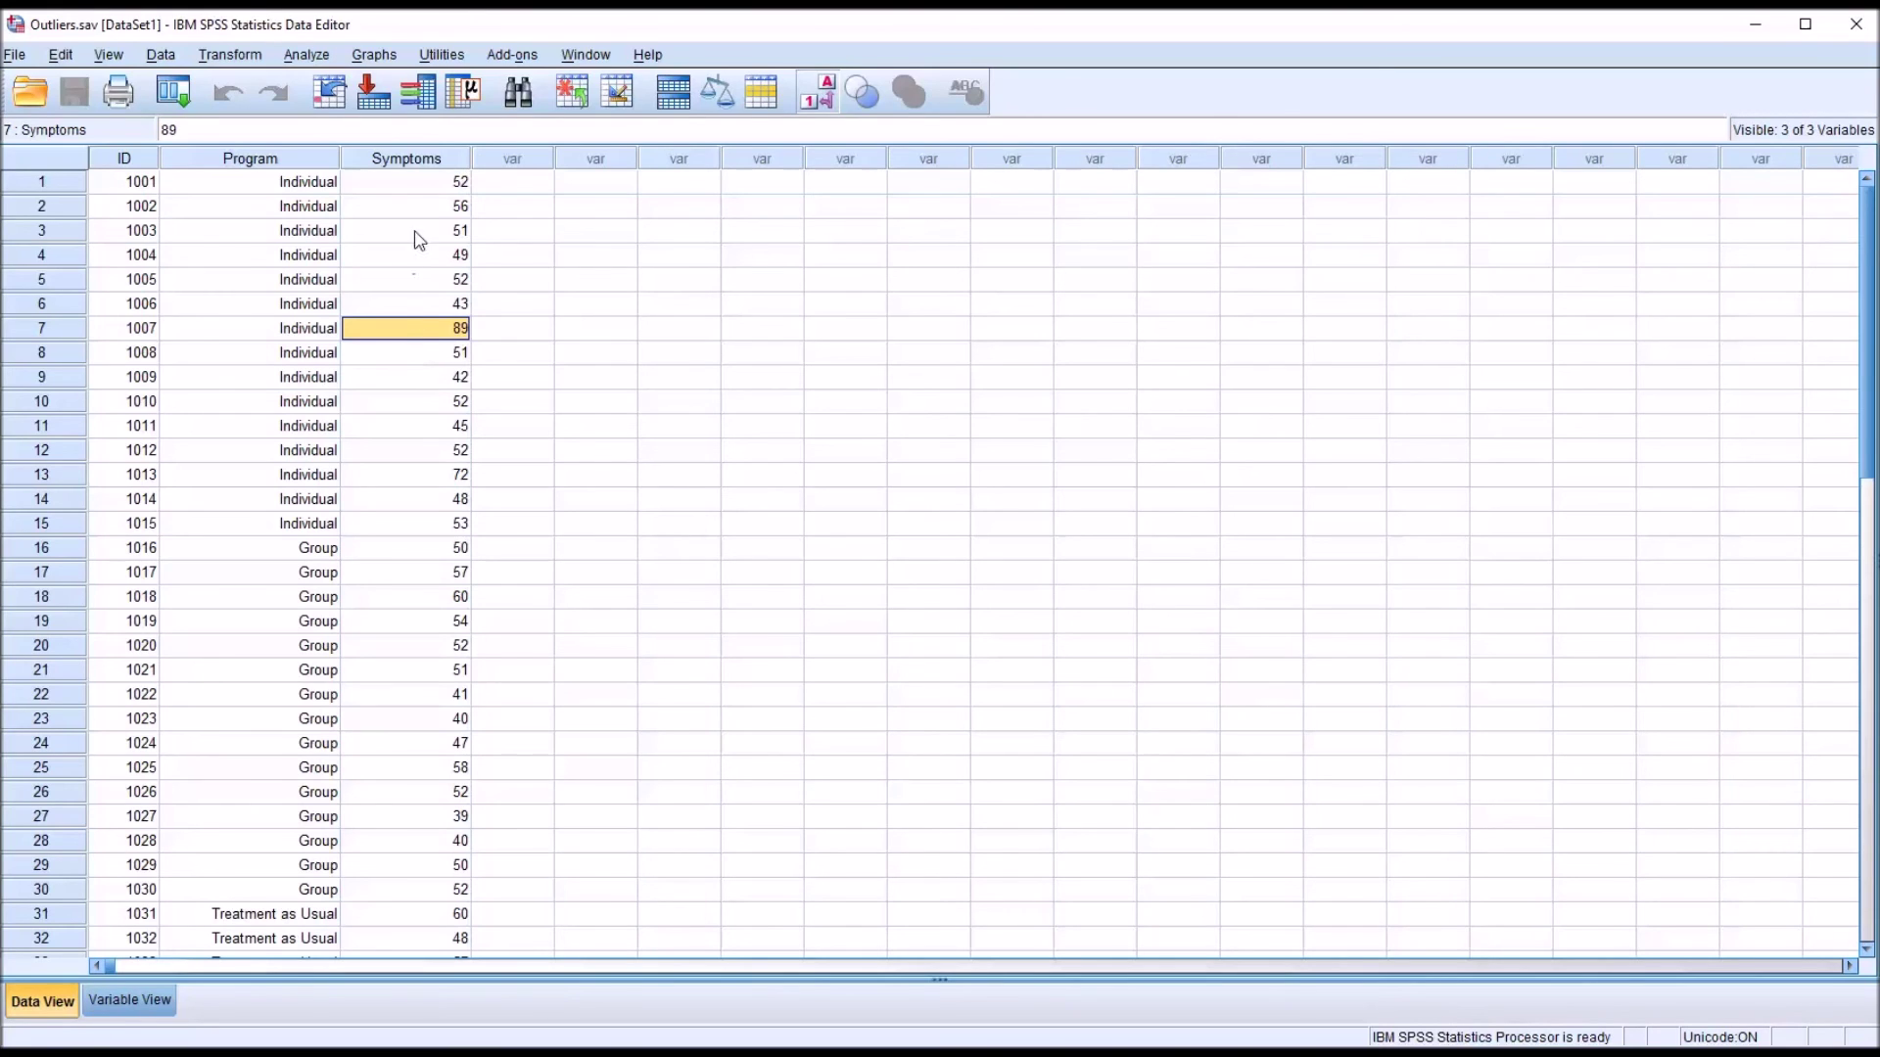
left_click(393, 163)
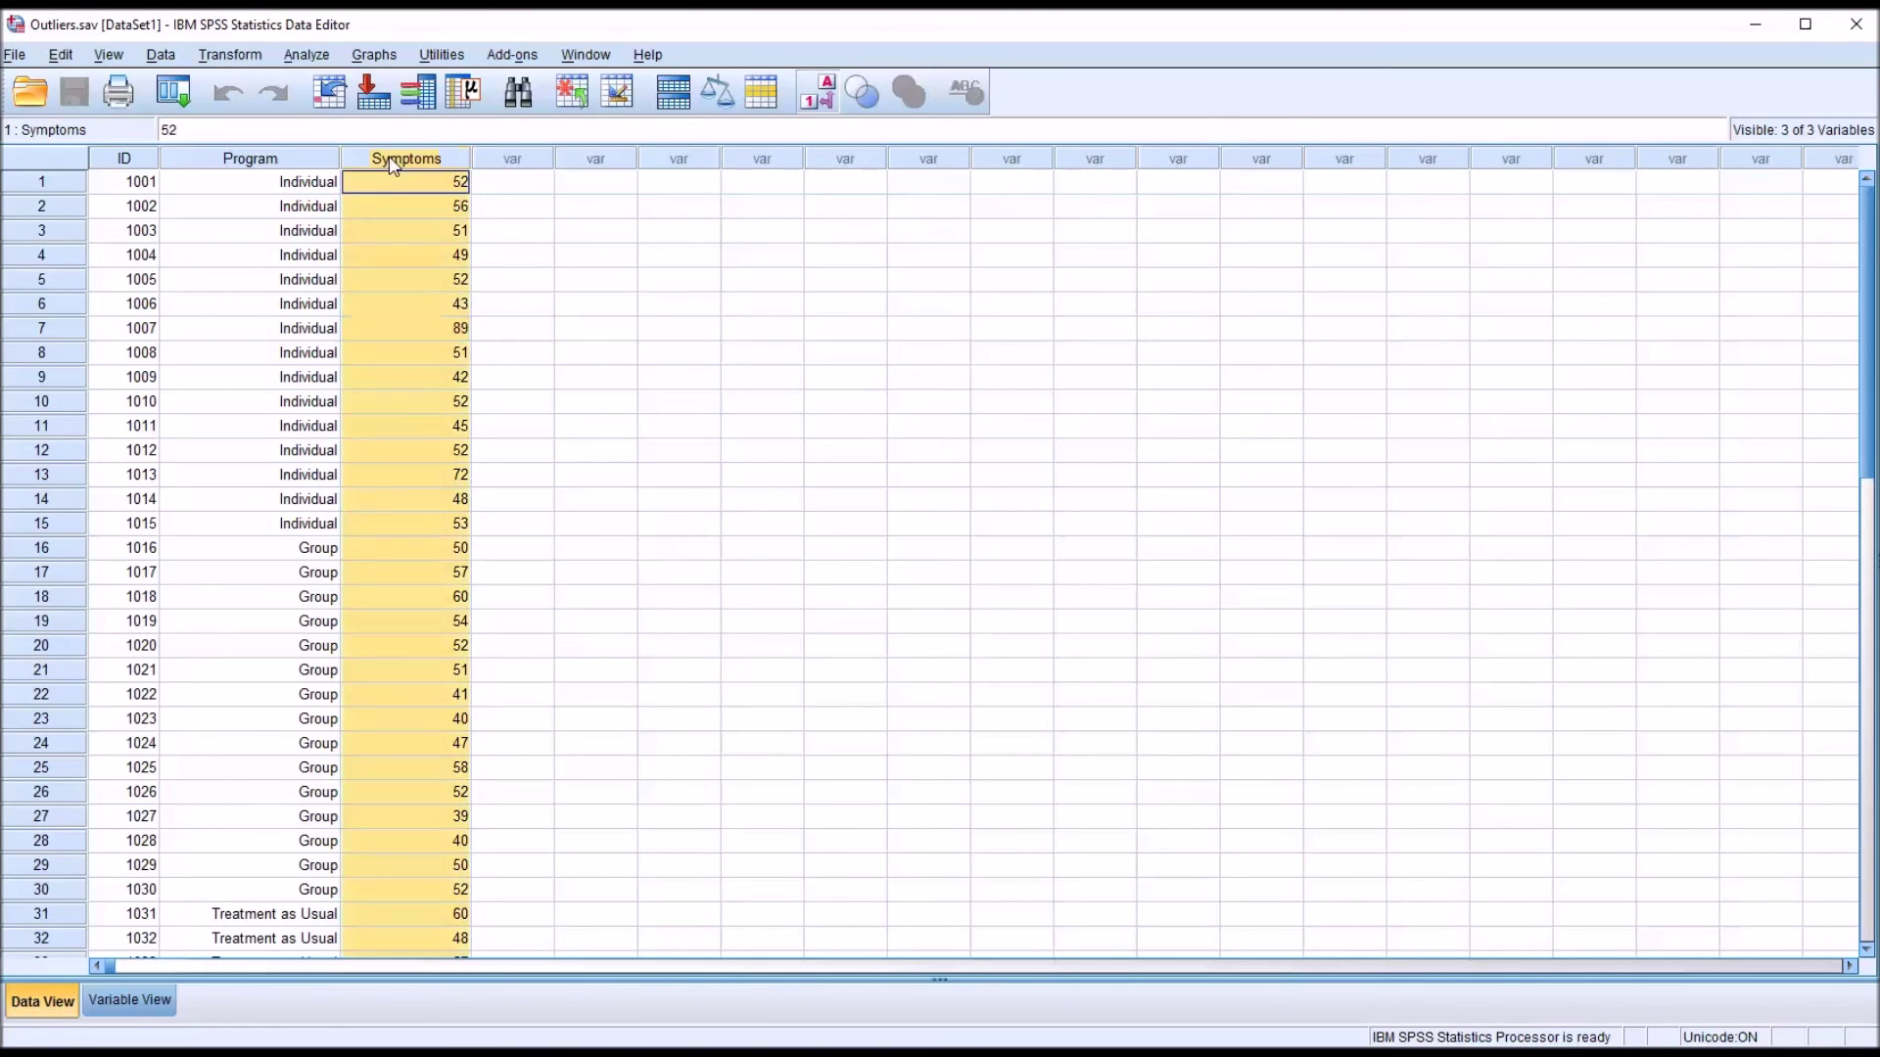
left_click(402, 331)
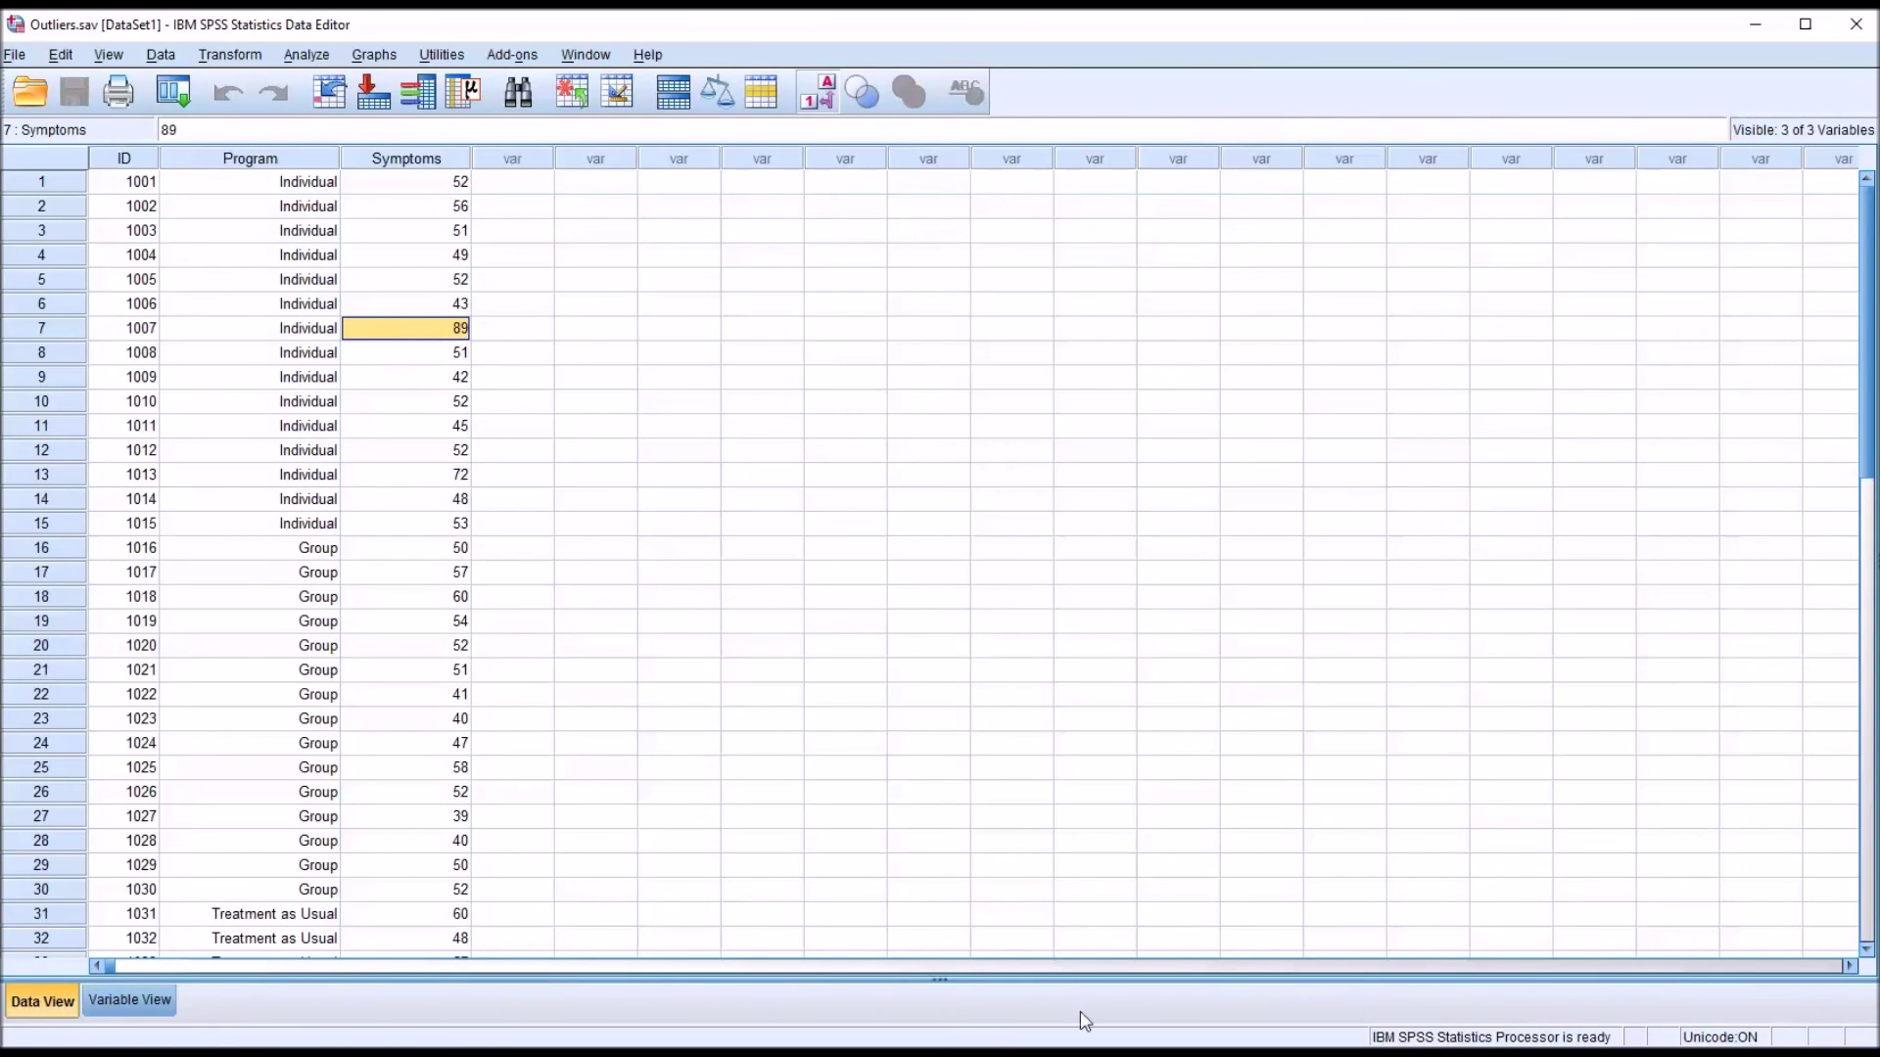
left_click(411, 476)
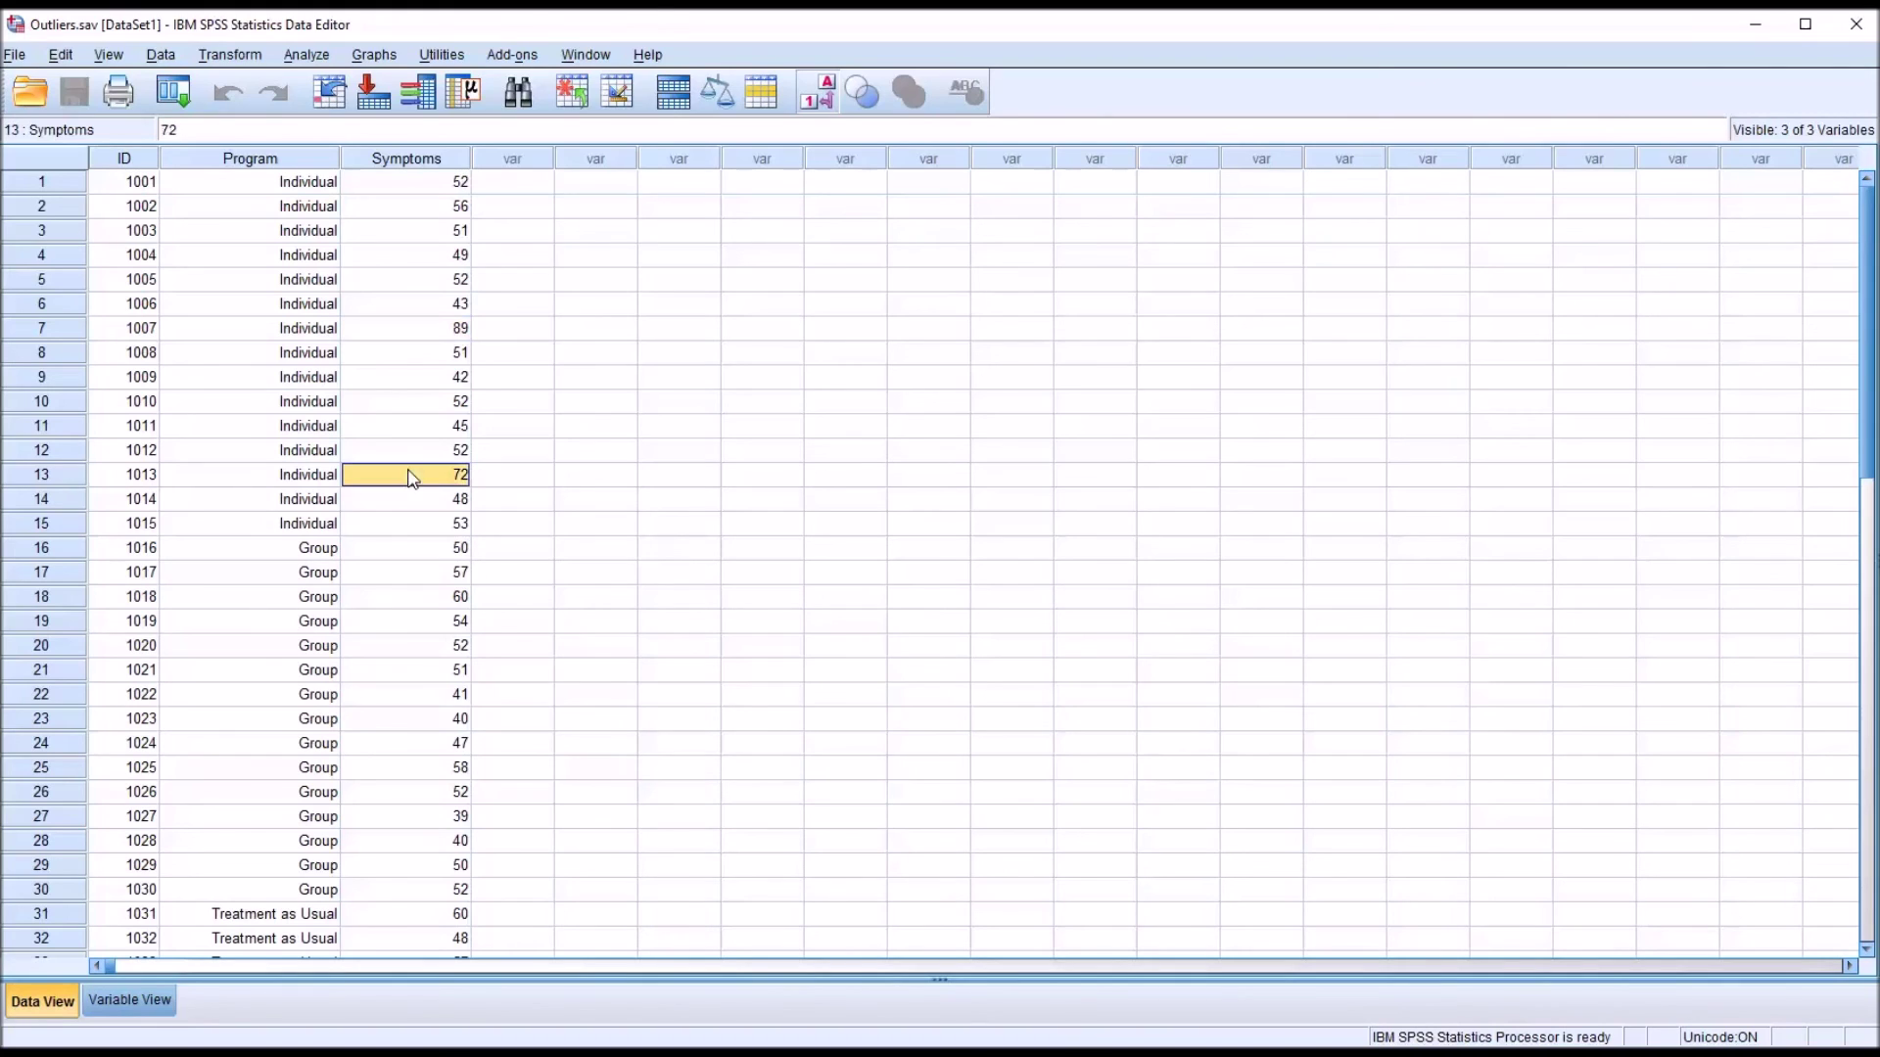
left_click(401, 331)
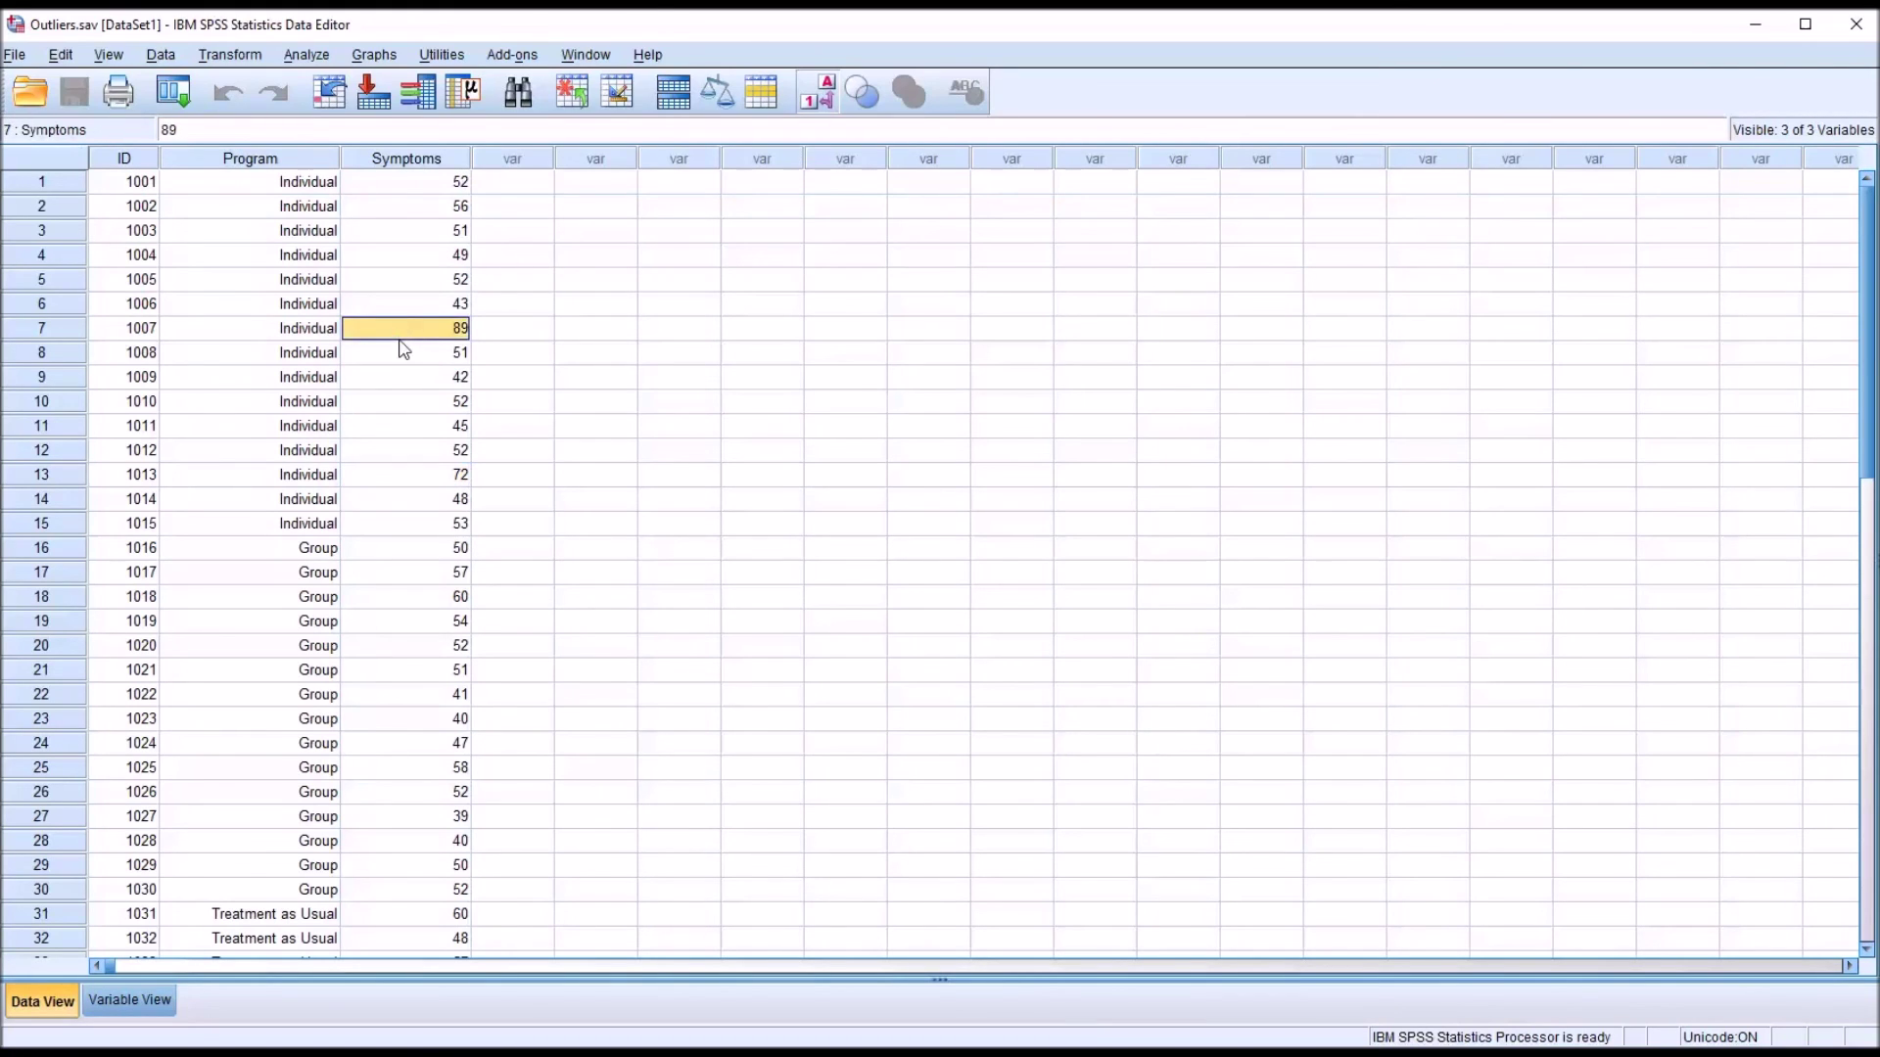